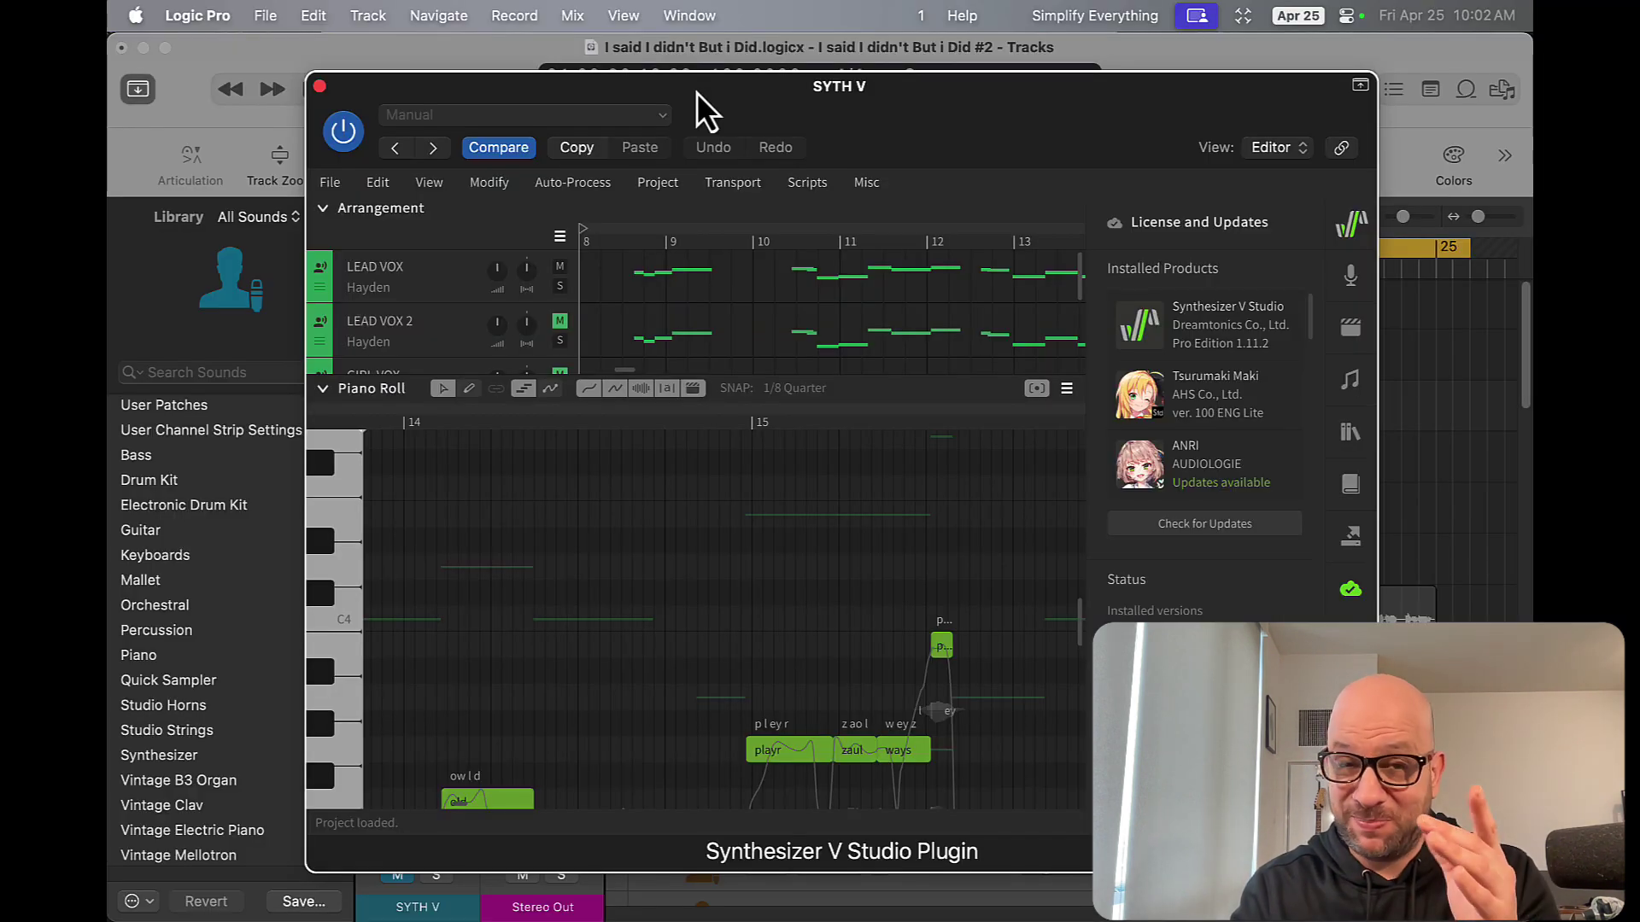
# Close the SYTH V plugin window and, while playing the soloed MALE track 13, extend the cycle range to start slightly earlier.
pyautogui.click(319, 86)
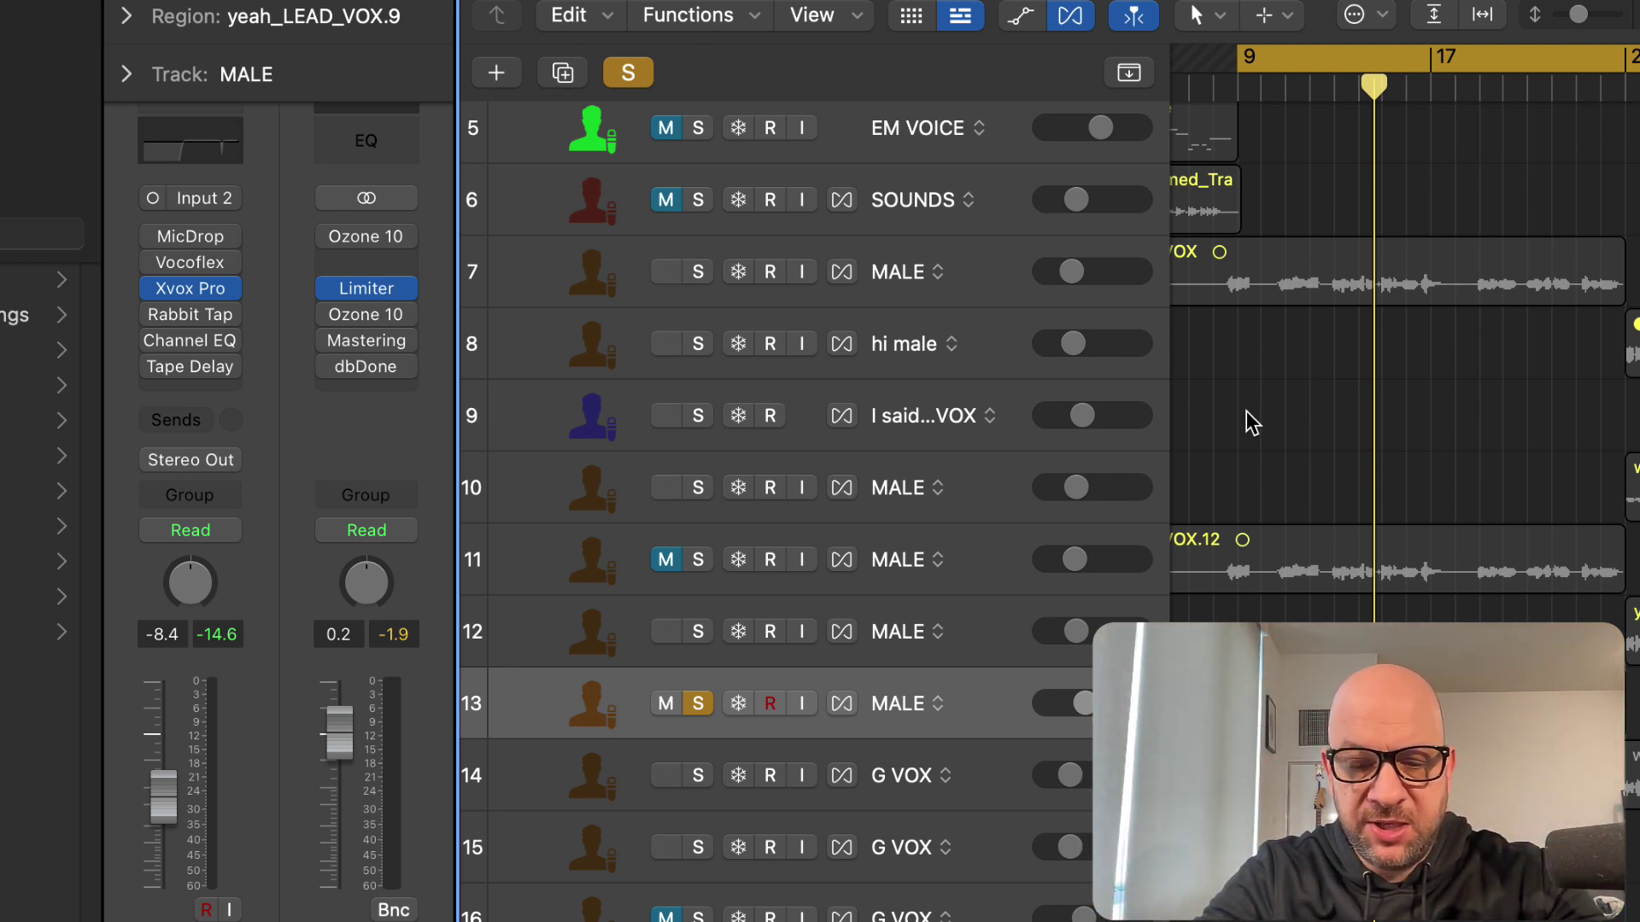
pyautogui.press('space')
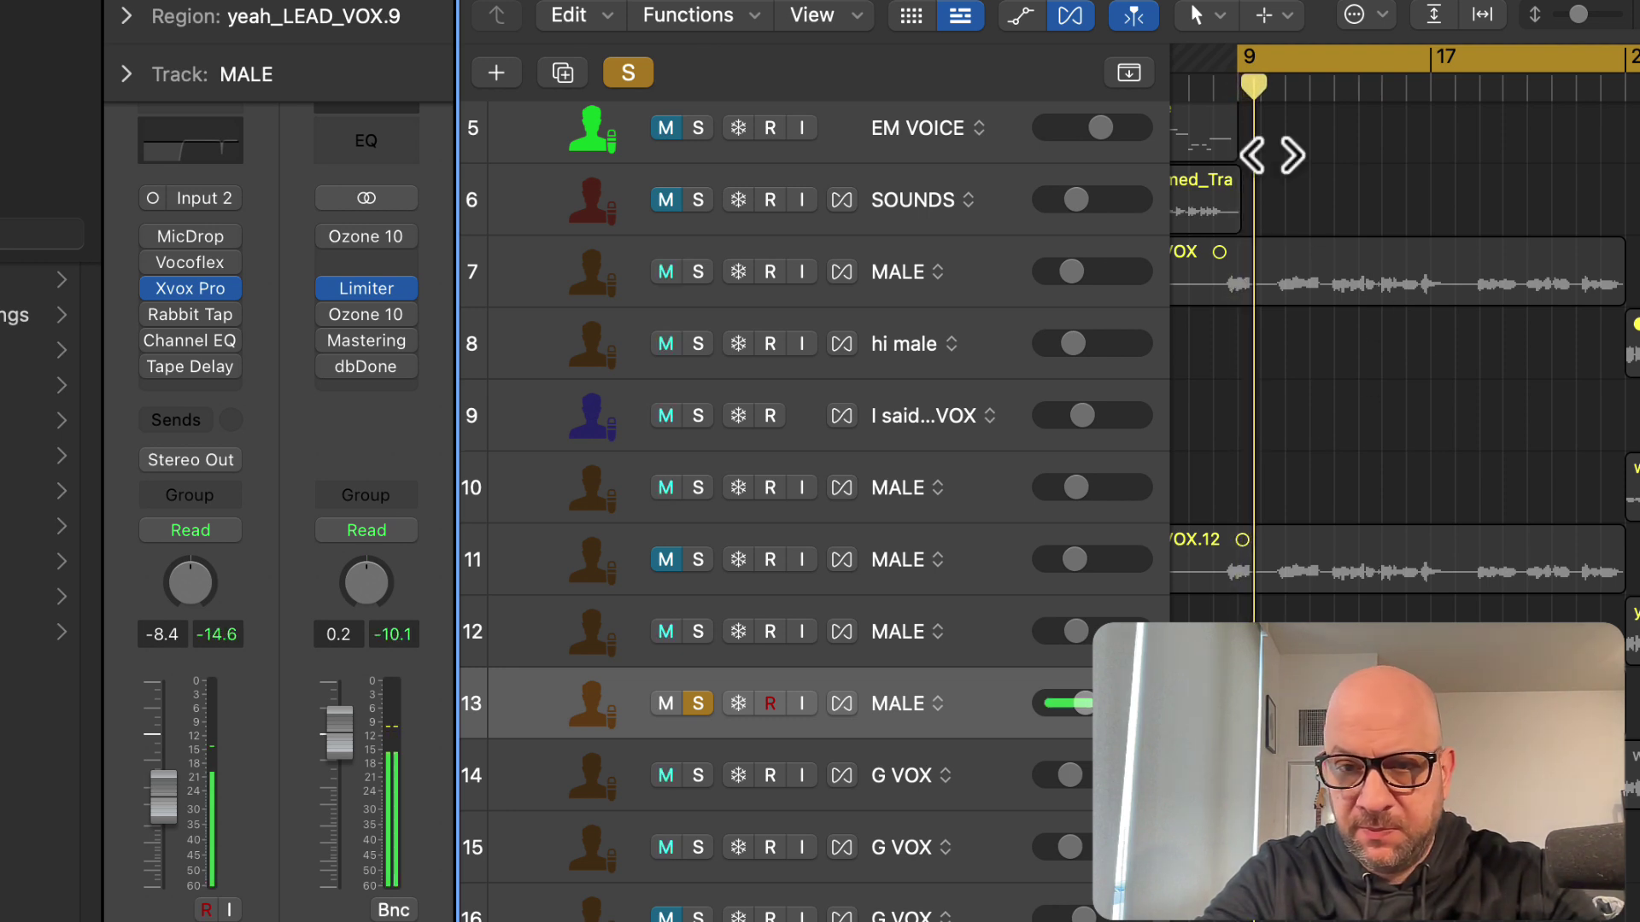
pyautogui.moveTo(1254, 64); pyautogui.dragTo(1230, 64)
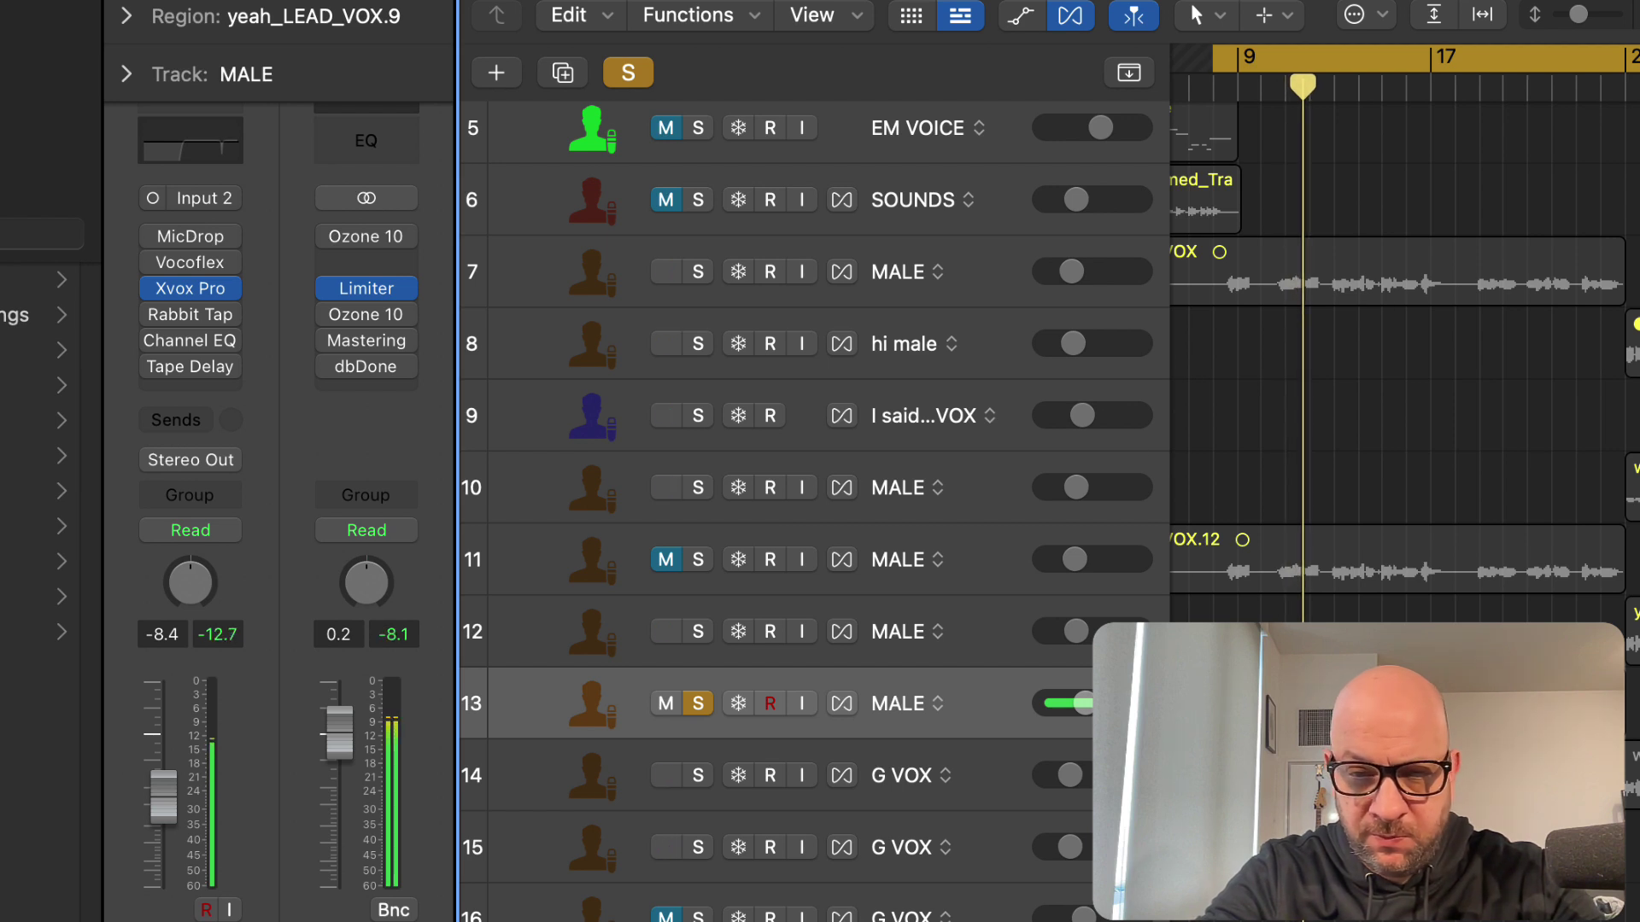
# Move the solo from MALE track 13 to MALE track 7, select track 7 and listen to its original vocal.
pyautogui.click(698, 704)
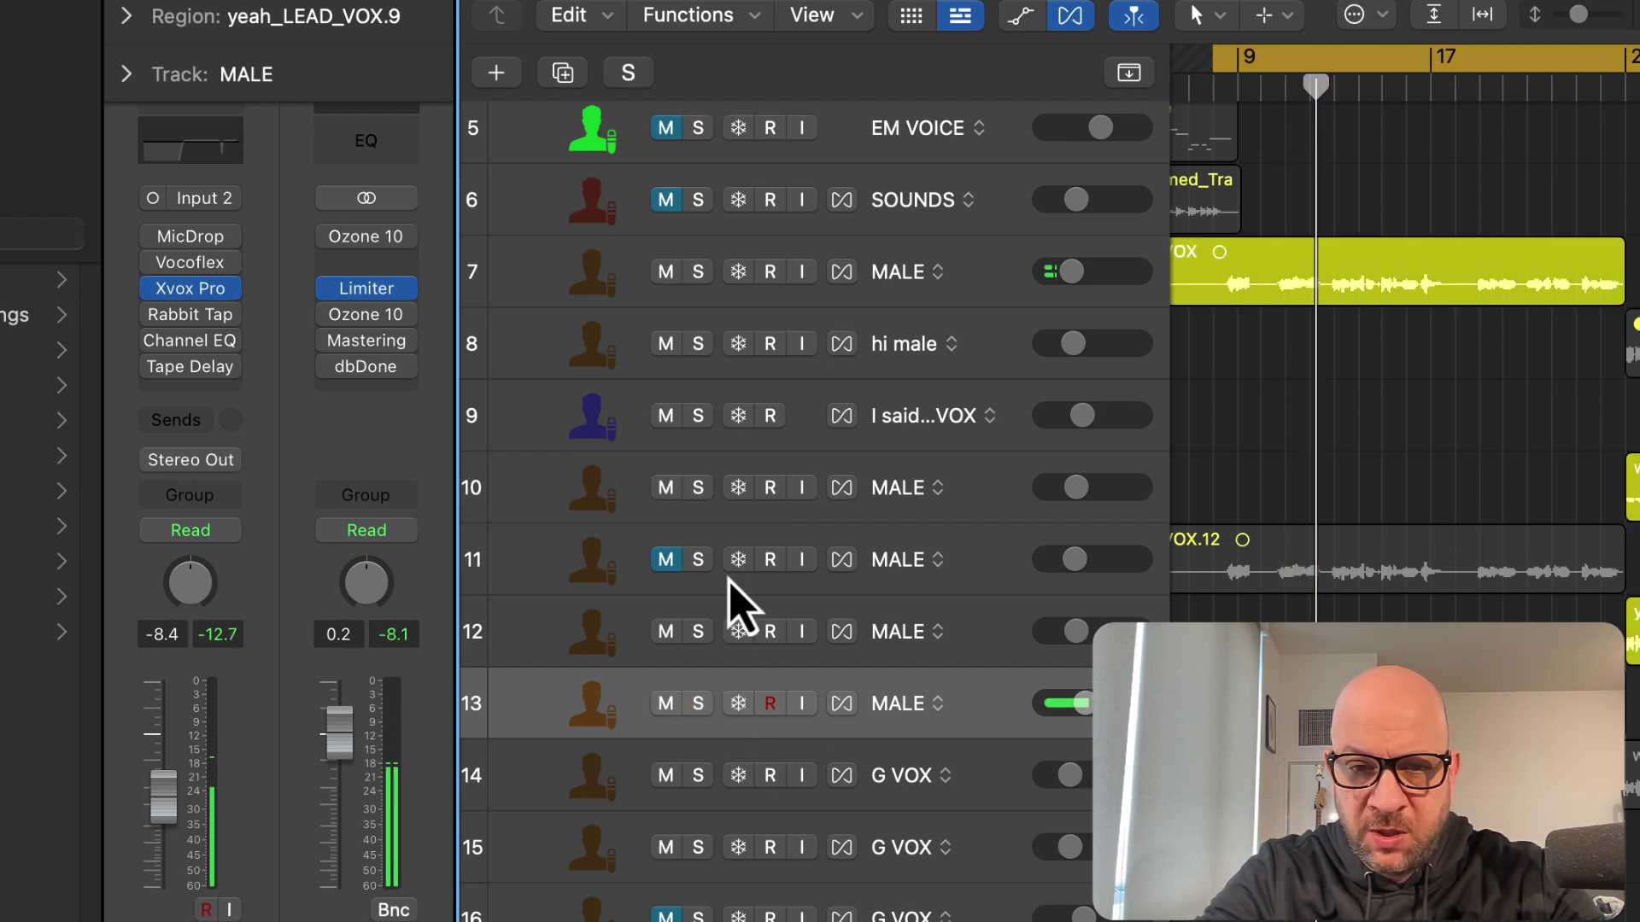
pyautogui.click(701, 274)
pyautogui.click(964, 283)
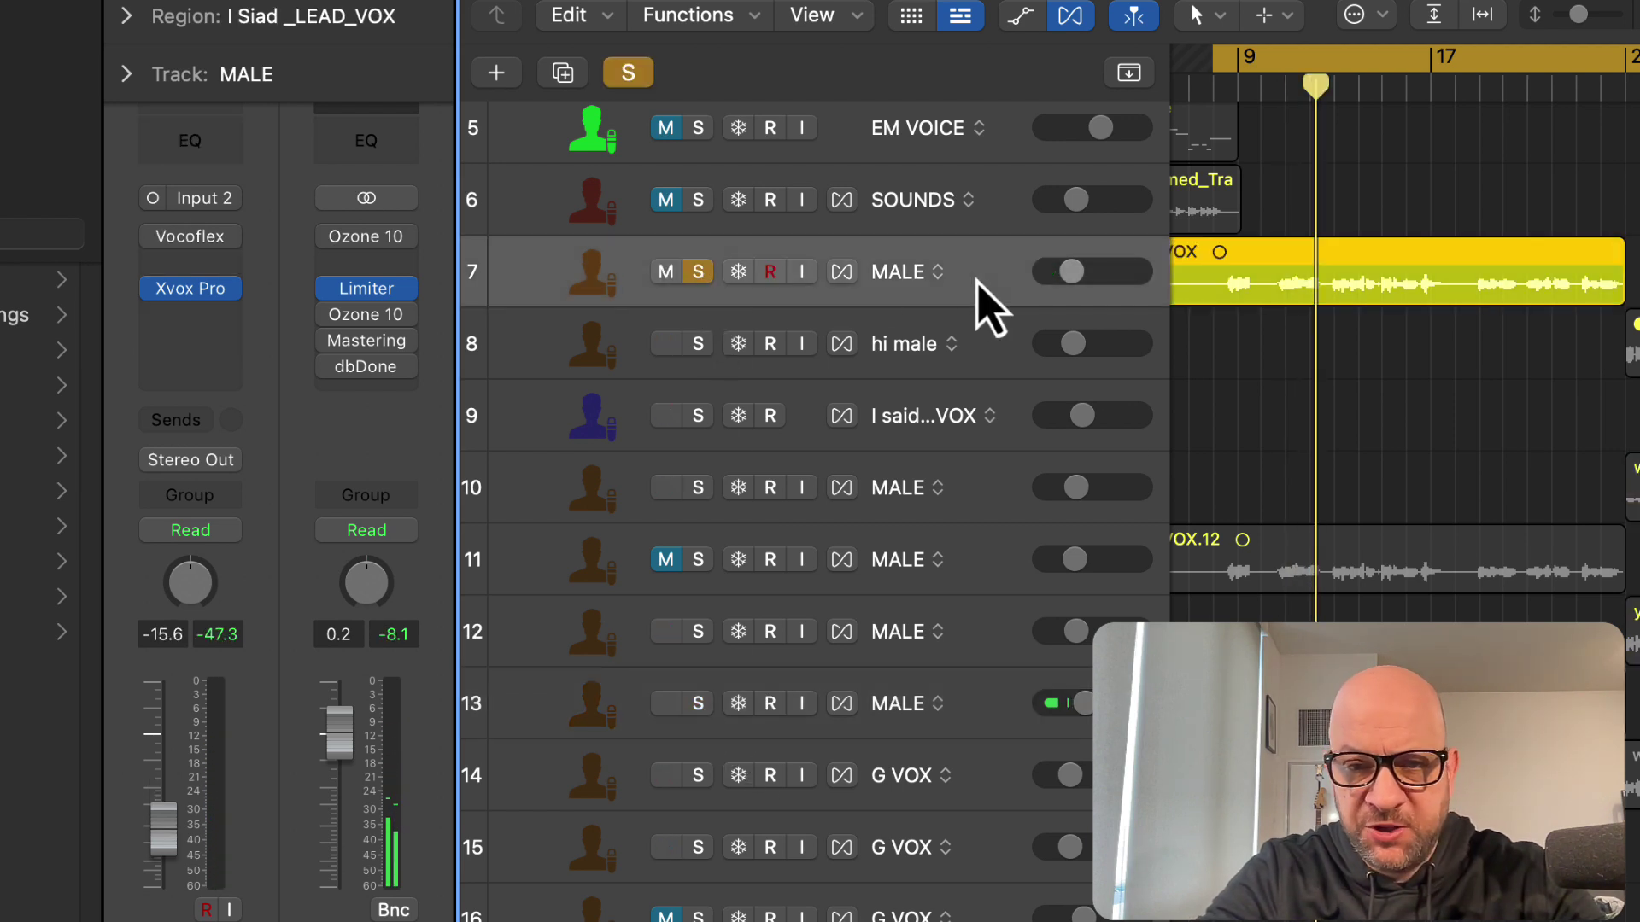
pyautogui.press('space')
pyautogui.press('space')
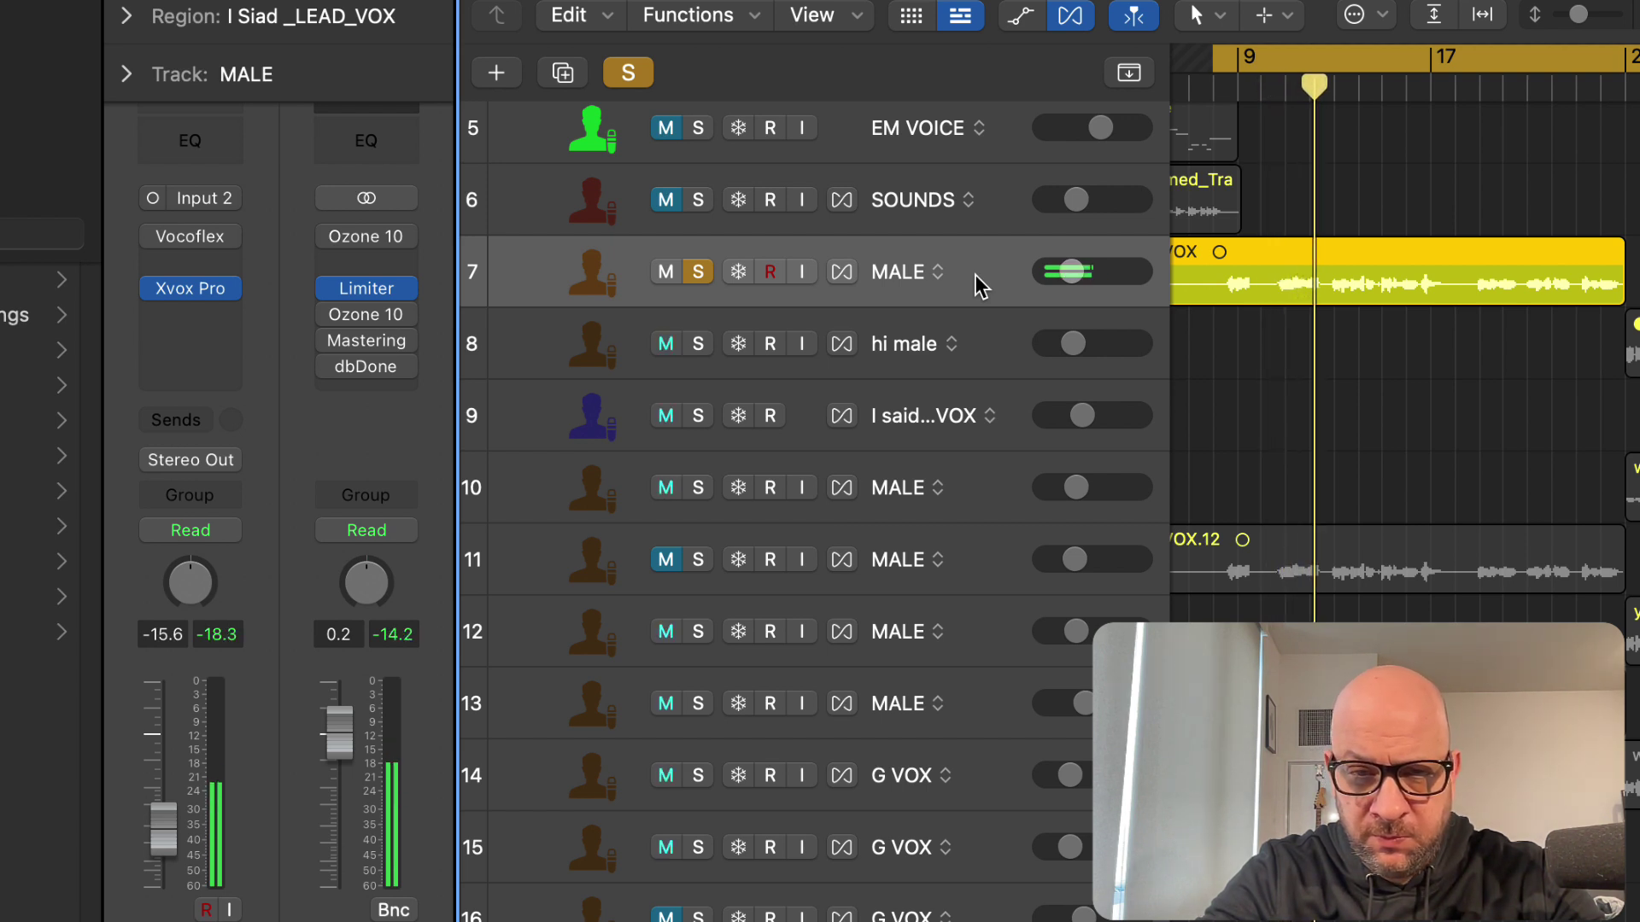
pyautogui.press('space')
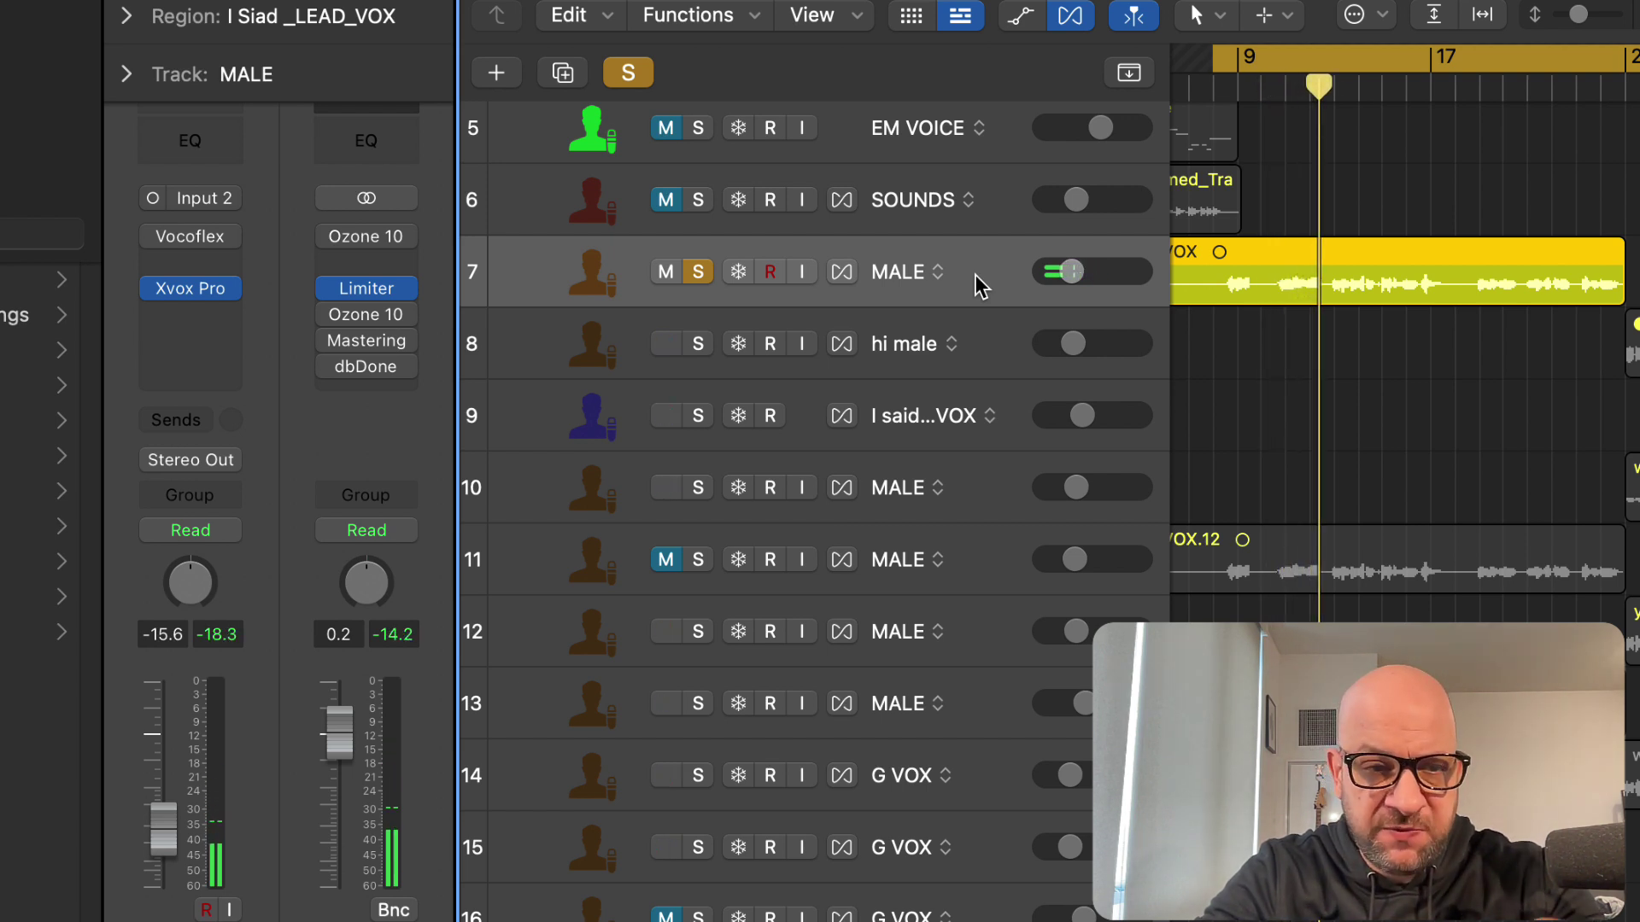
# Unsolo and mute MALE track 7, and select and solo MALE track 13.
pyautogui.click(700, 273)
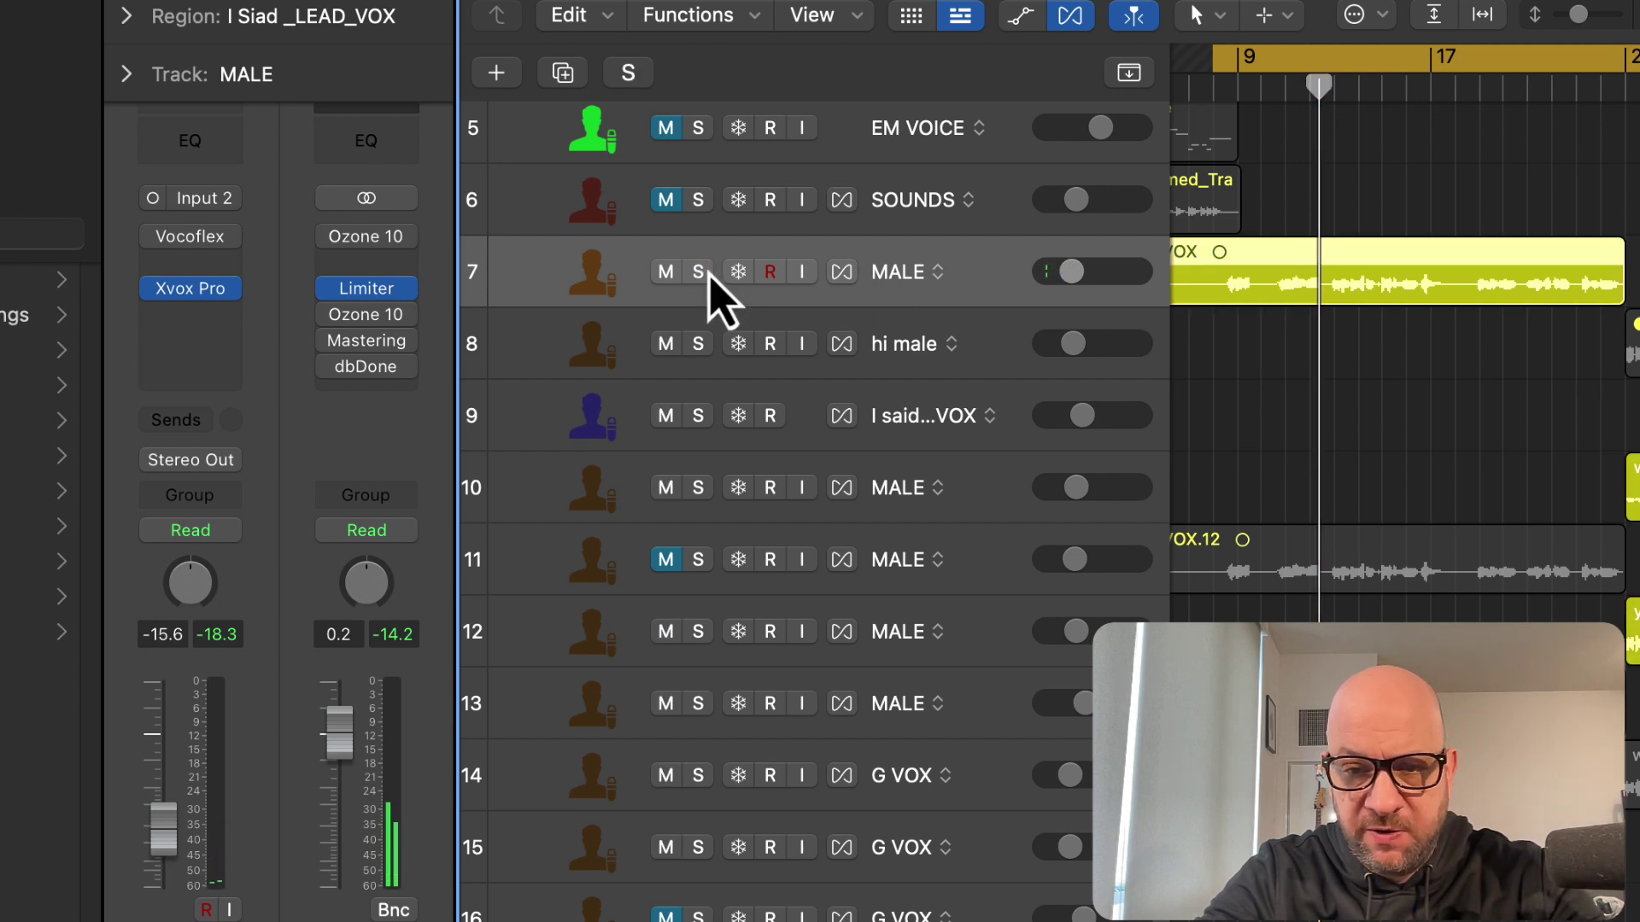
pyautogui.click(967, 675)
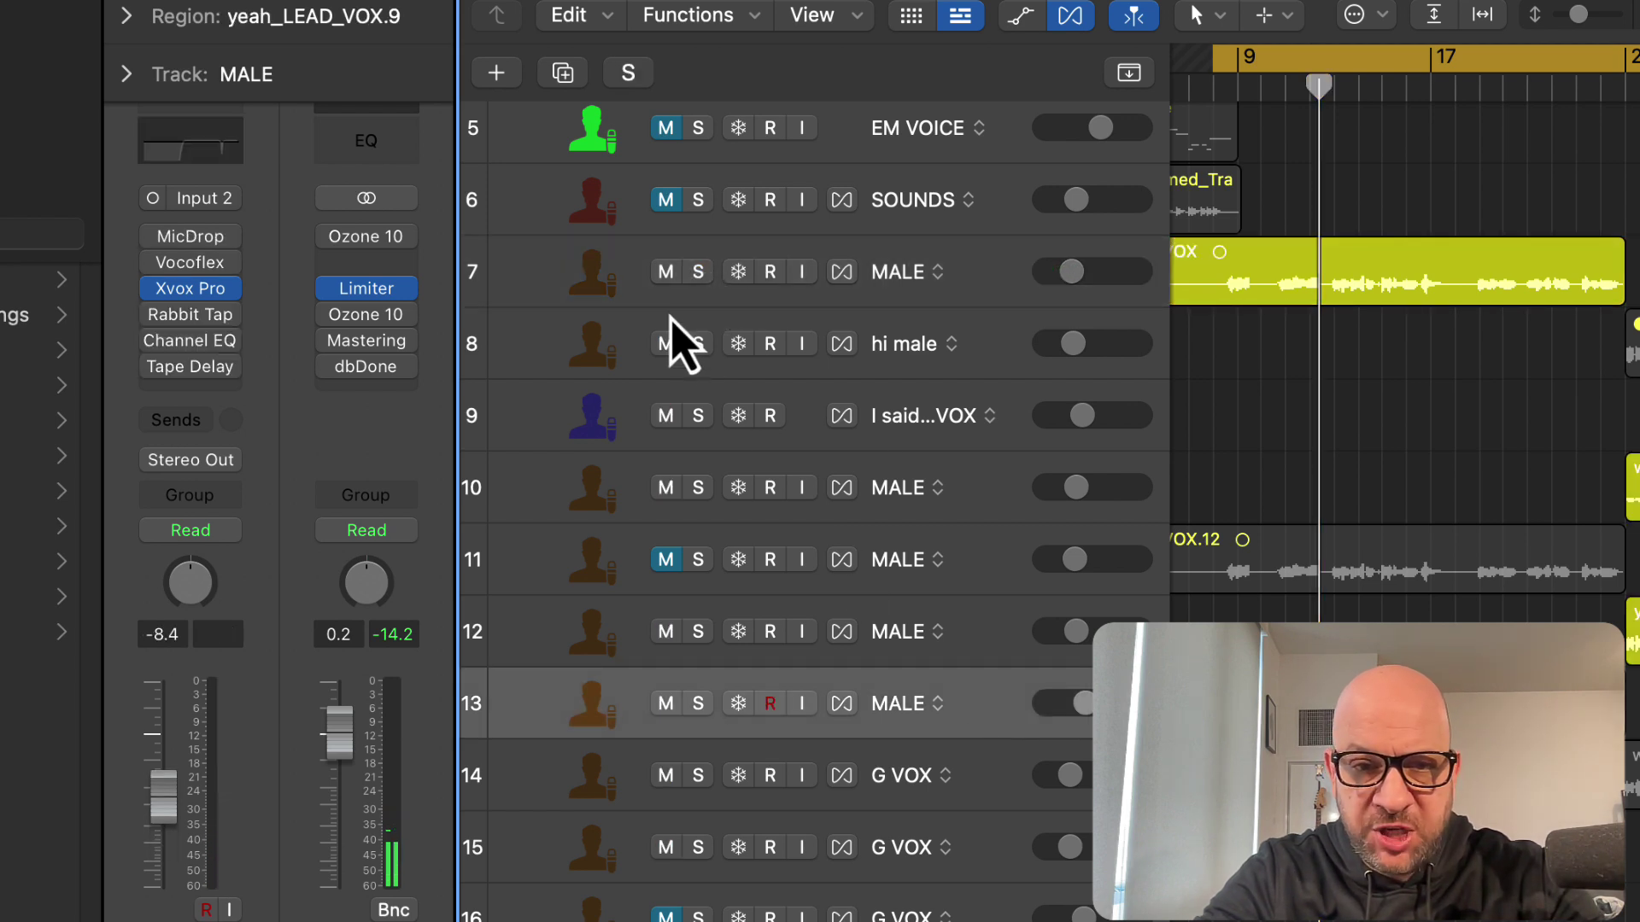
pyautogui.click(669, 275)
pyautogui.click(699, 703)
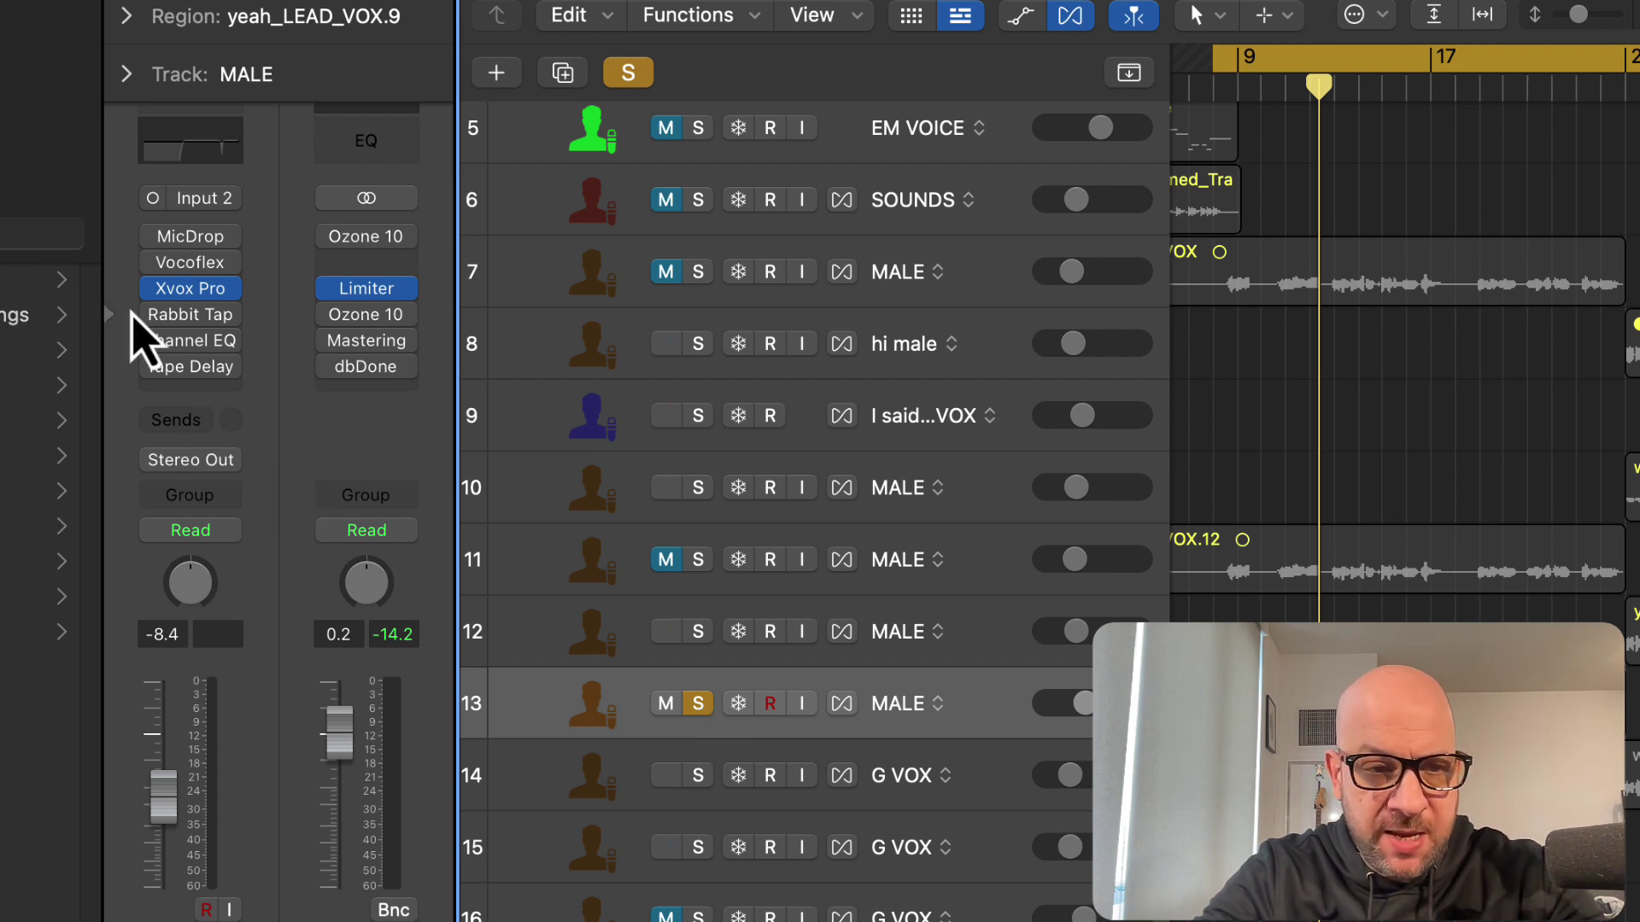
# Open the Vocoflex effect on MALE track 13 and listen to the vocal with the Bright Female J-Pop voice.
pyautogui.click(181, 261)
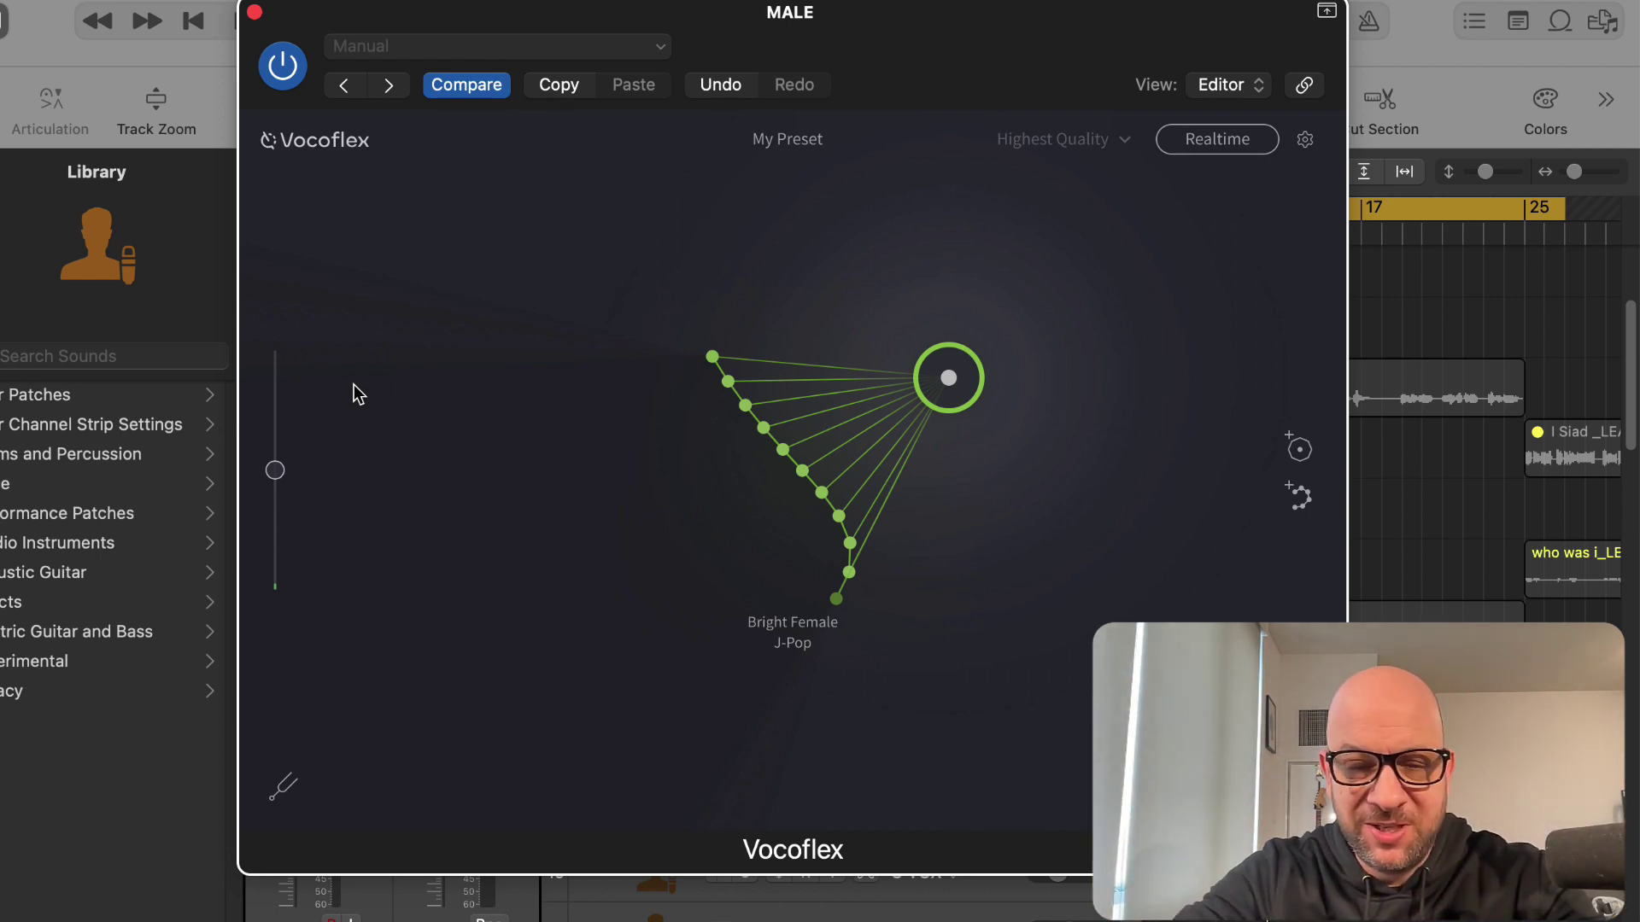
pyautogui.press('space')
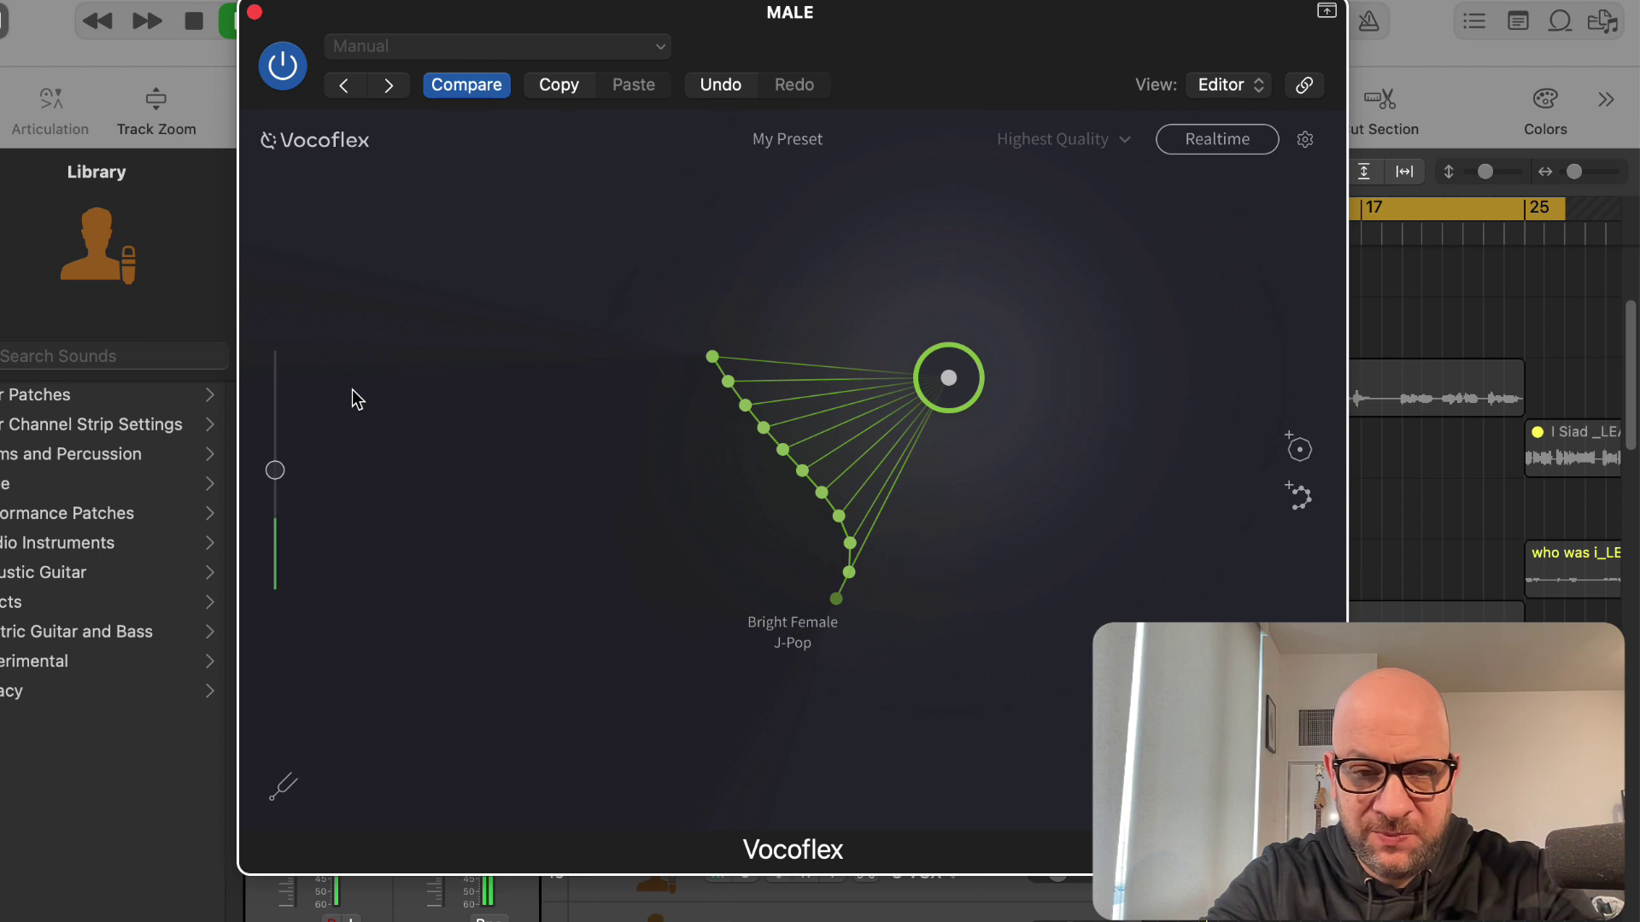
pyautogui.press('space')
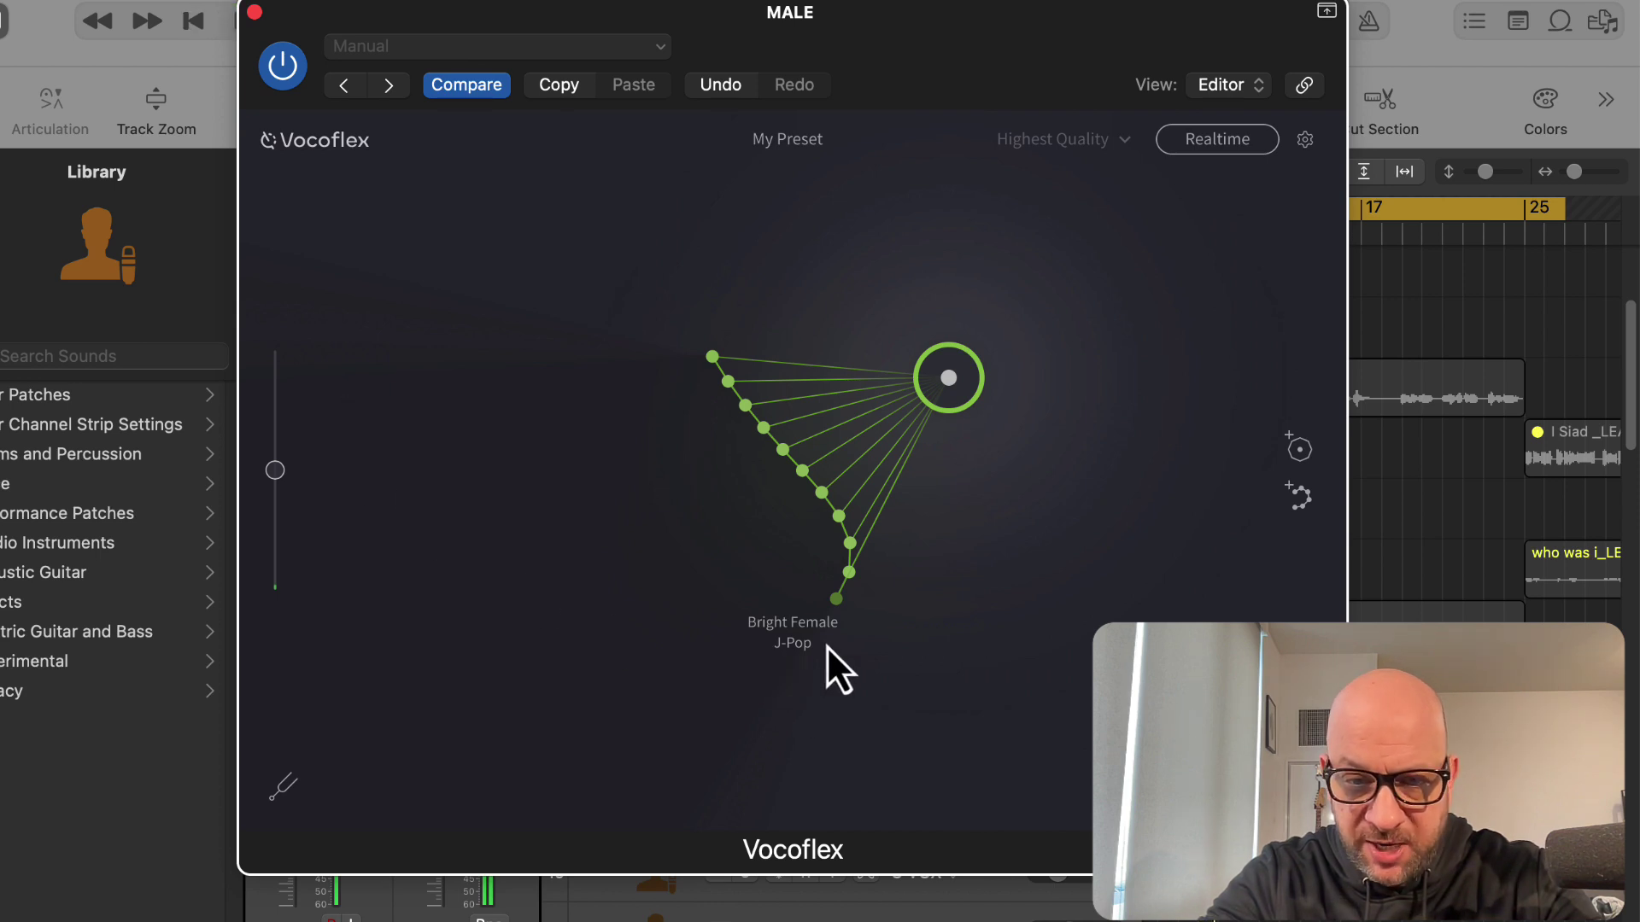
# Move Vocoflex's blend point to the opposite side of the Bright Female J-Pop curve and audition the vocal.
pyautogui.moveTo(920, 407); pyautogui.dragTo(685, 507)
pyautogui.press('space')
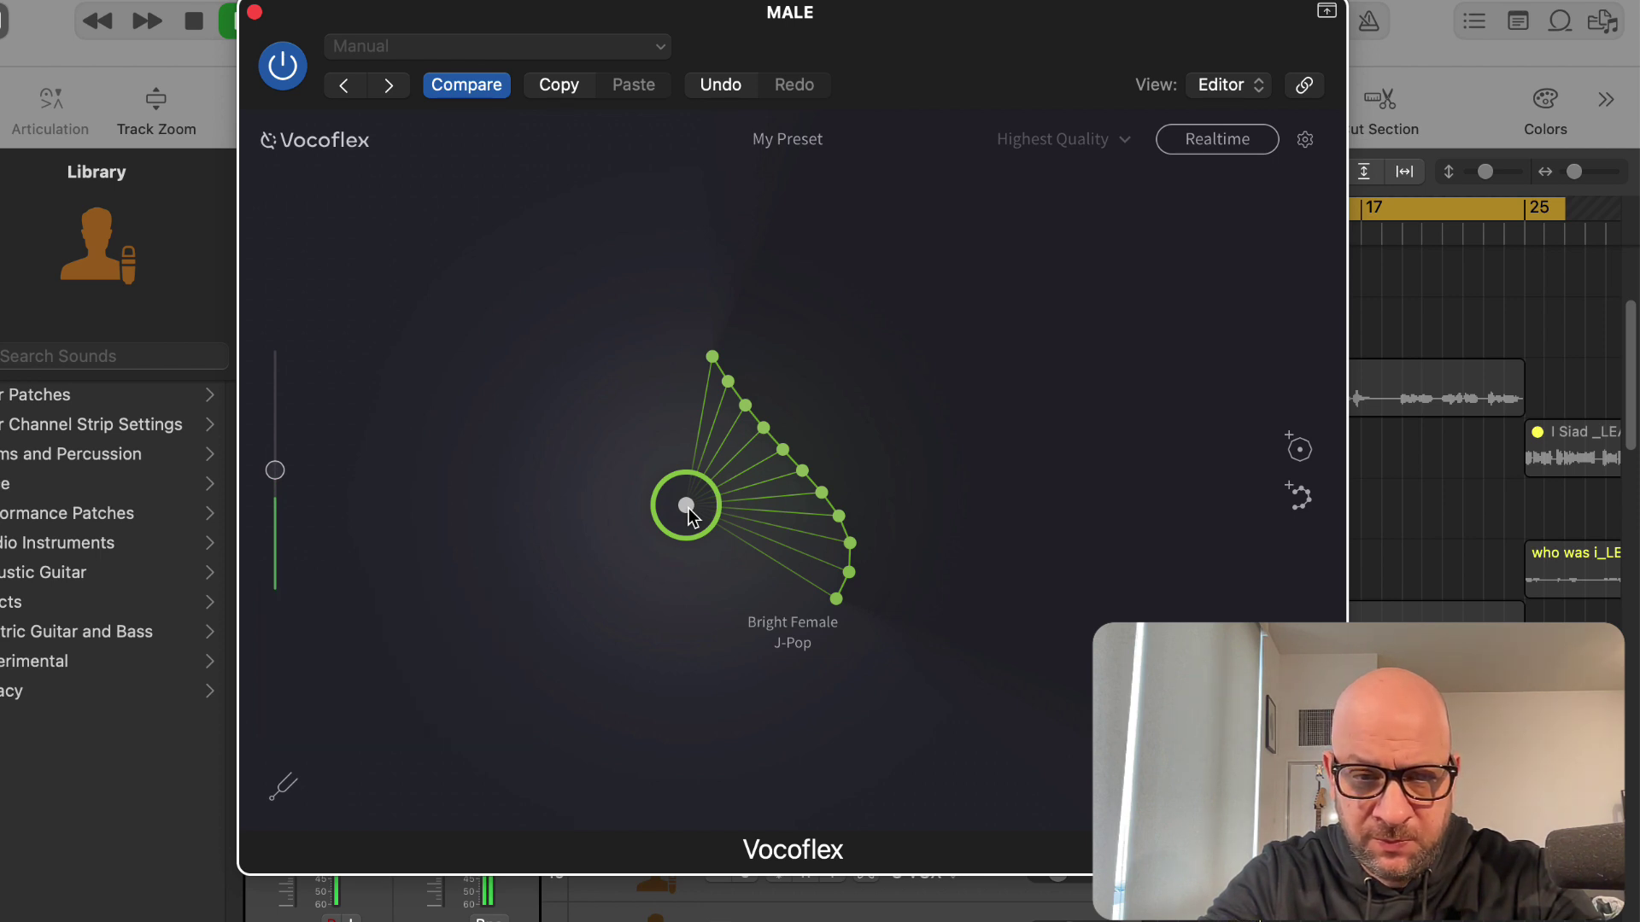
pyautogui.press('space')
# Set Vocoflex's pitch shift to +12 and audition the transposed vocal.
pyautogui.click(281, 790)
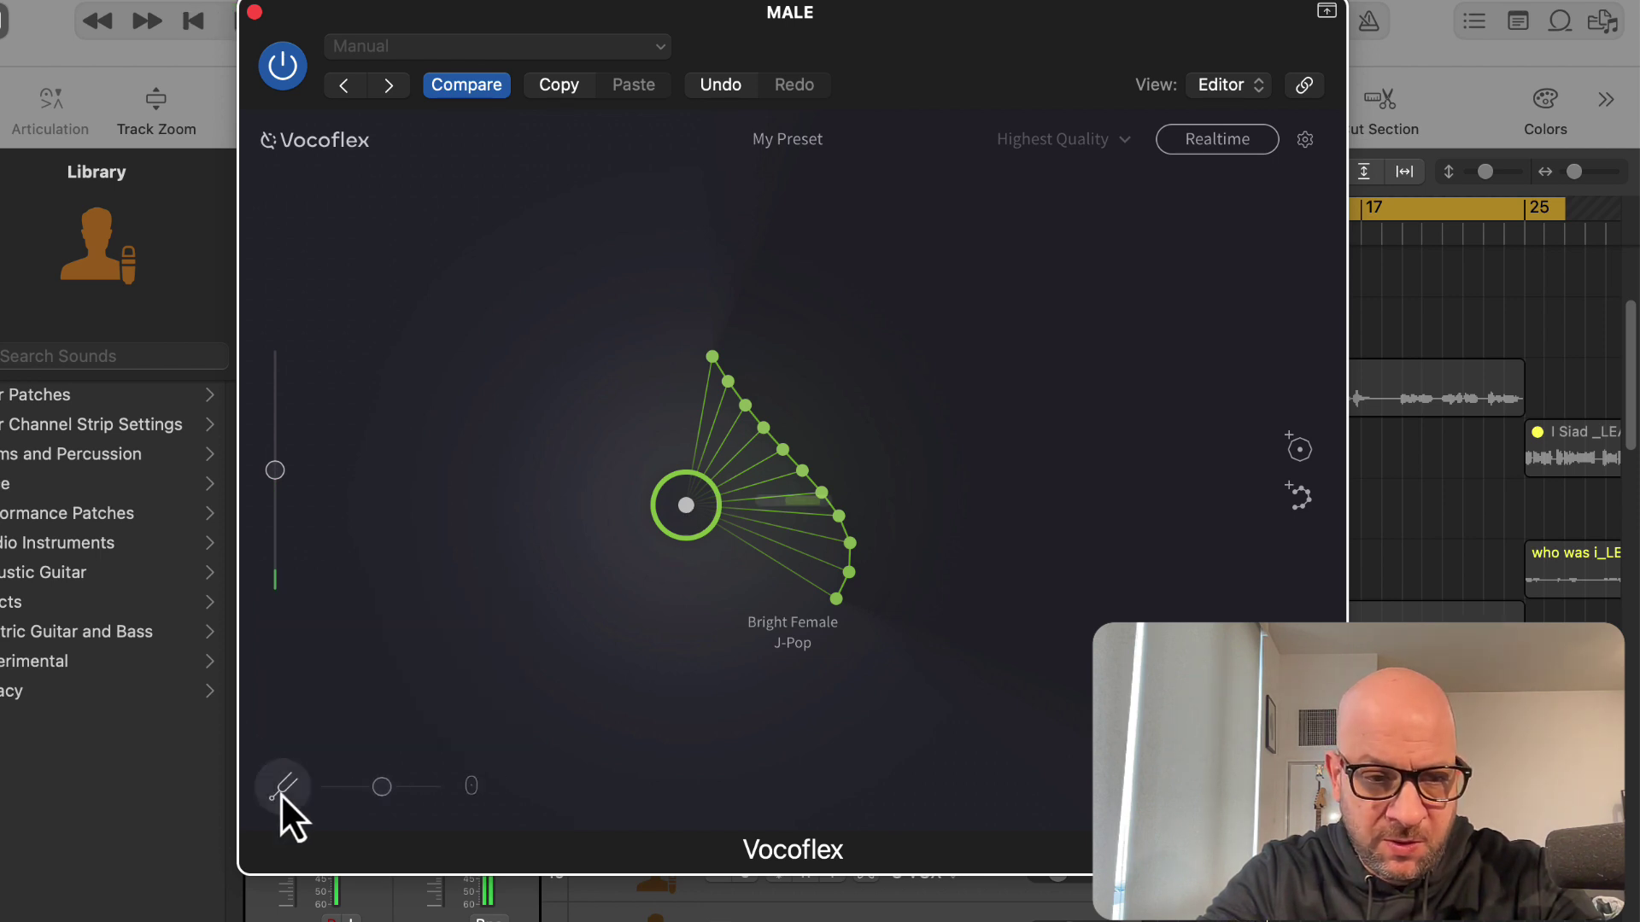
pyautogui.moveTo(382, 786); pyautogui.dragTo(488, 796)
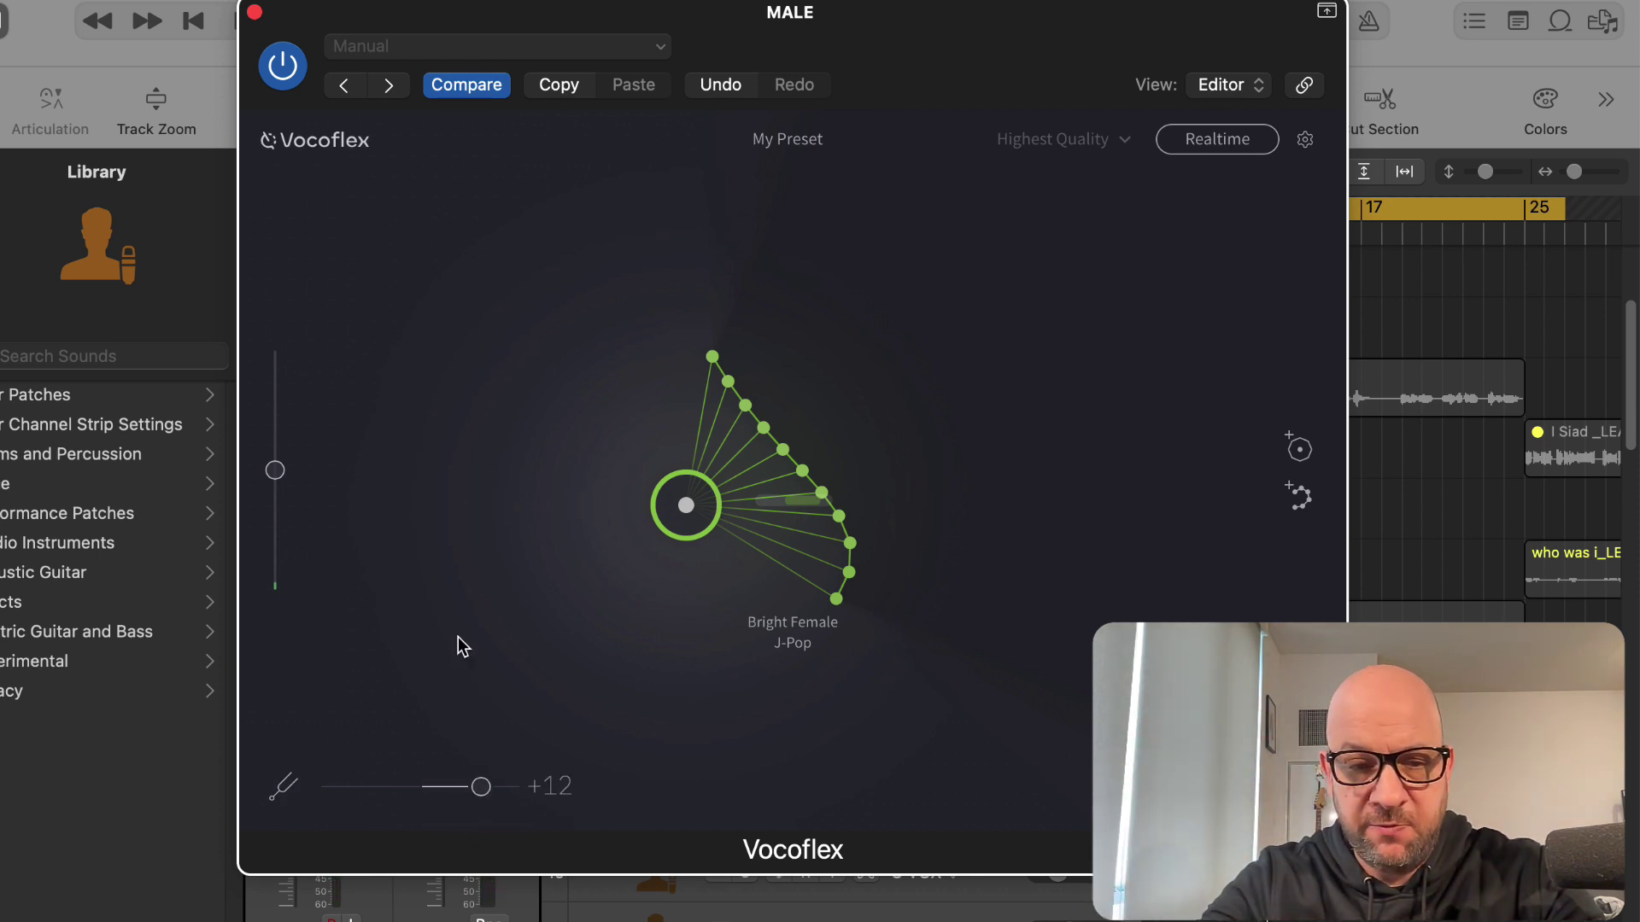
pyautogui.press('space')
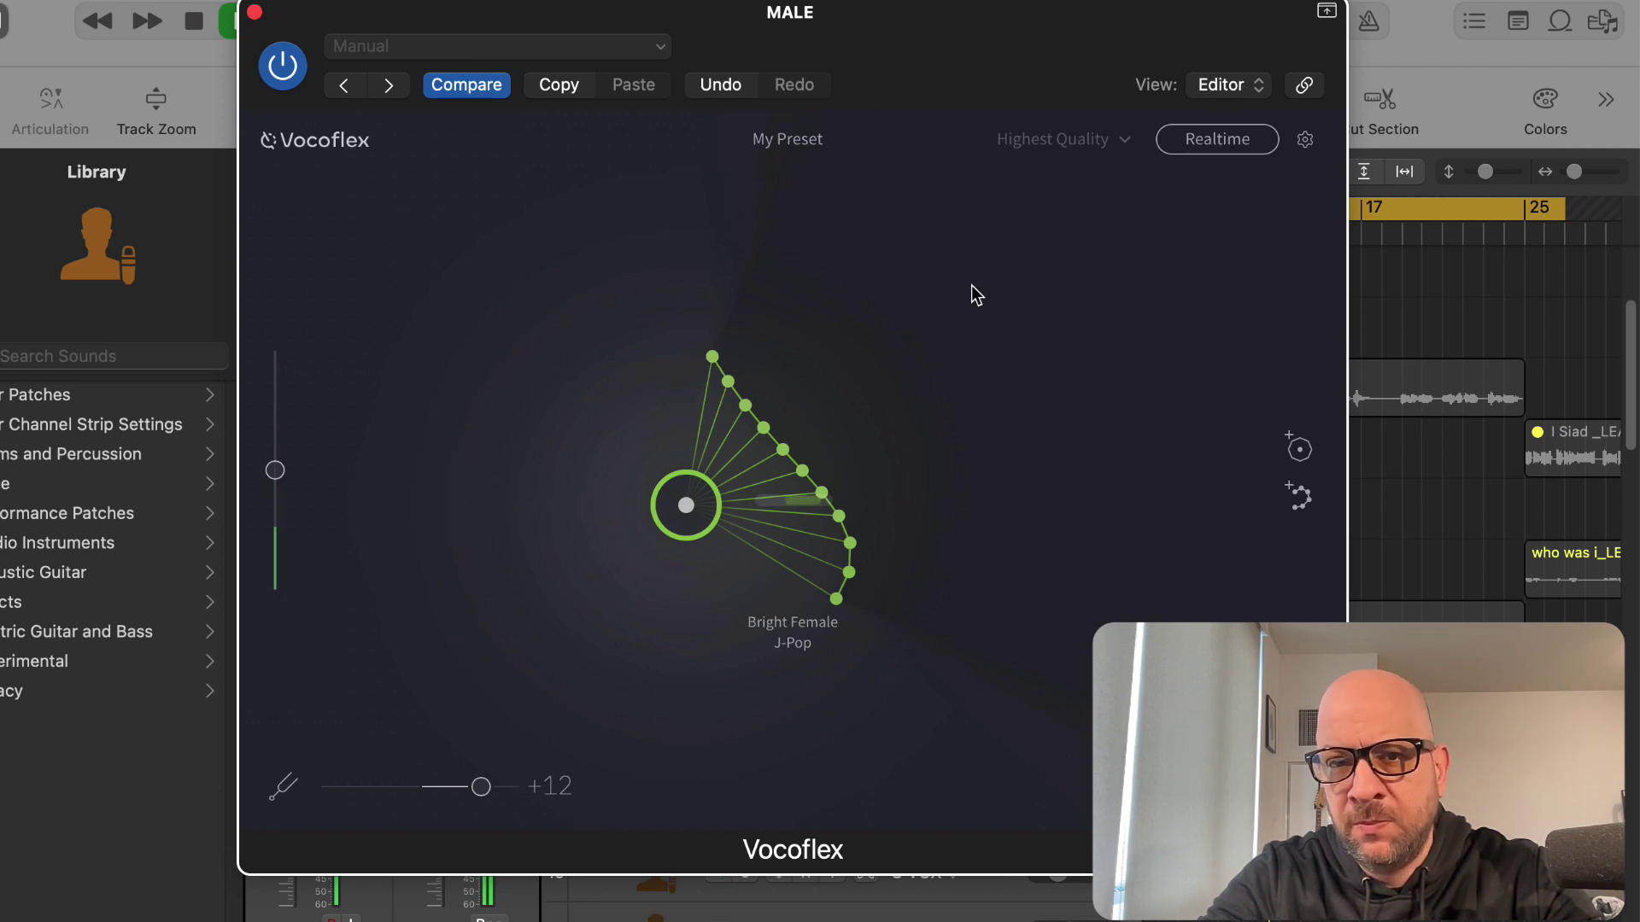
# Add the Delicate Female C-Pop voice in Vocoflex, move the blend point beside its curve and start playback.
pyautogui.click(824, 138)
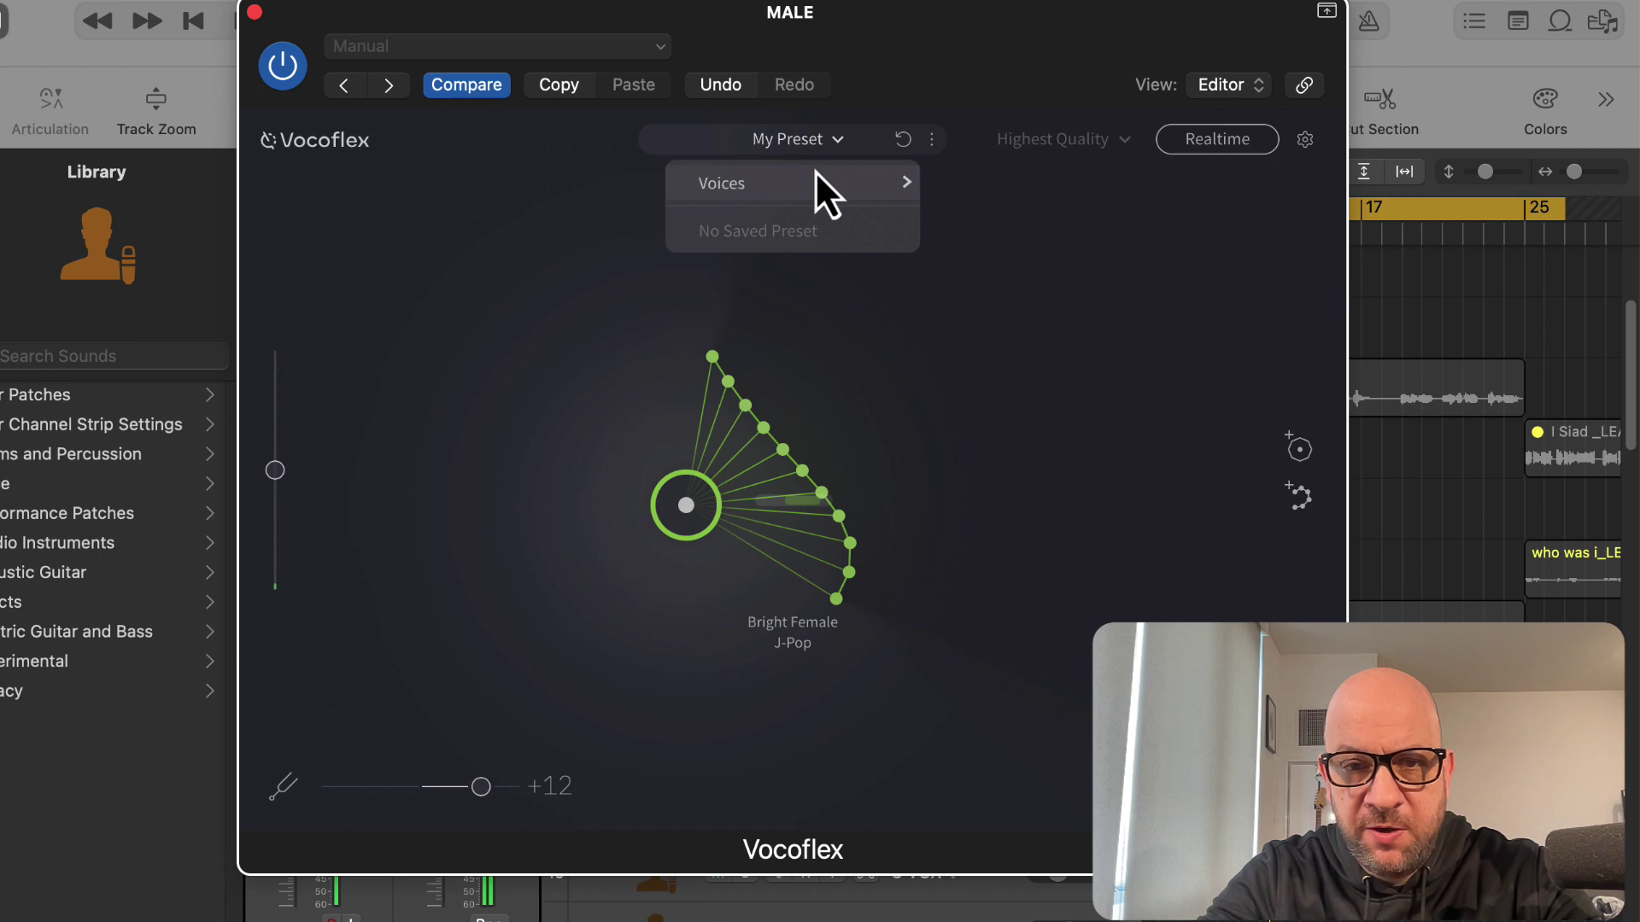
pyautogui.moveTo(814, 177)
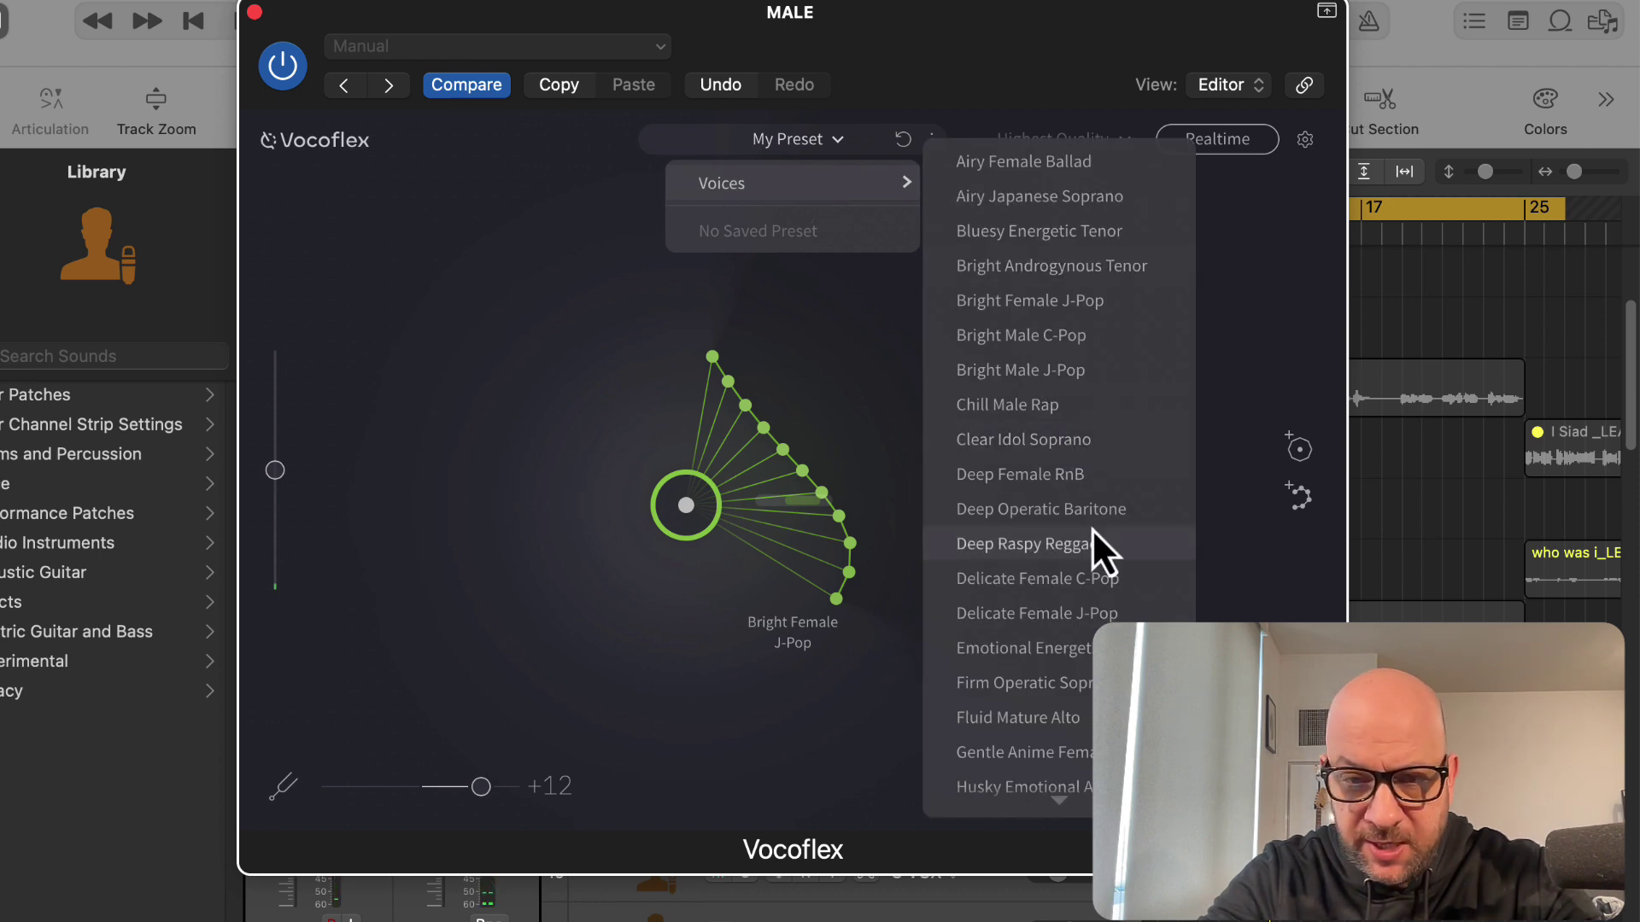
pyautogui.click(1094, 578)
pyautogui.moveTo(690, 503); pyautogui.dragTo(582, 454)
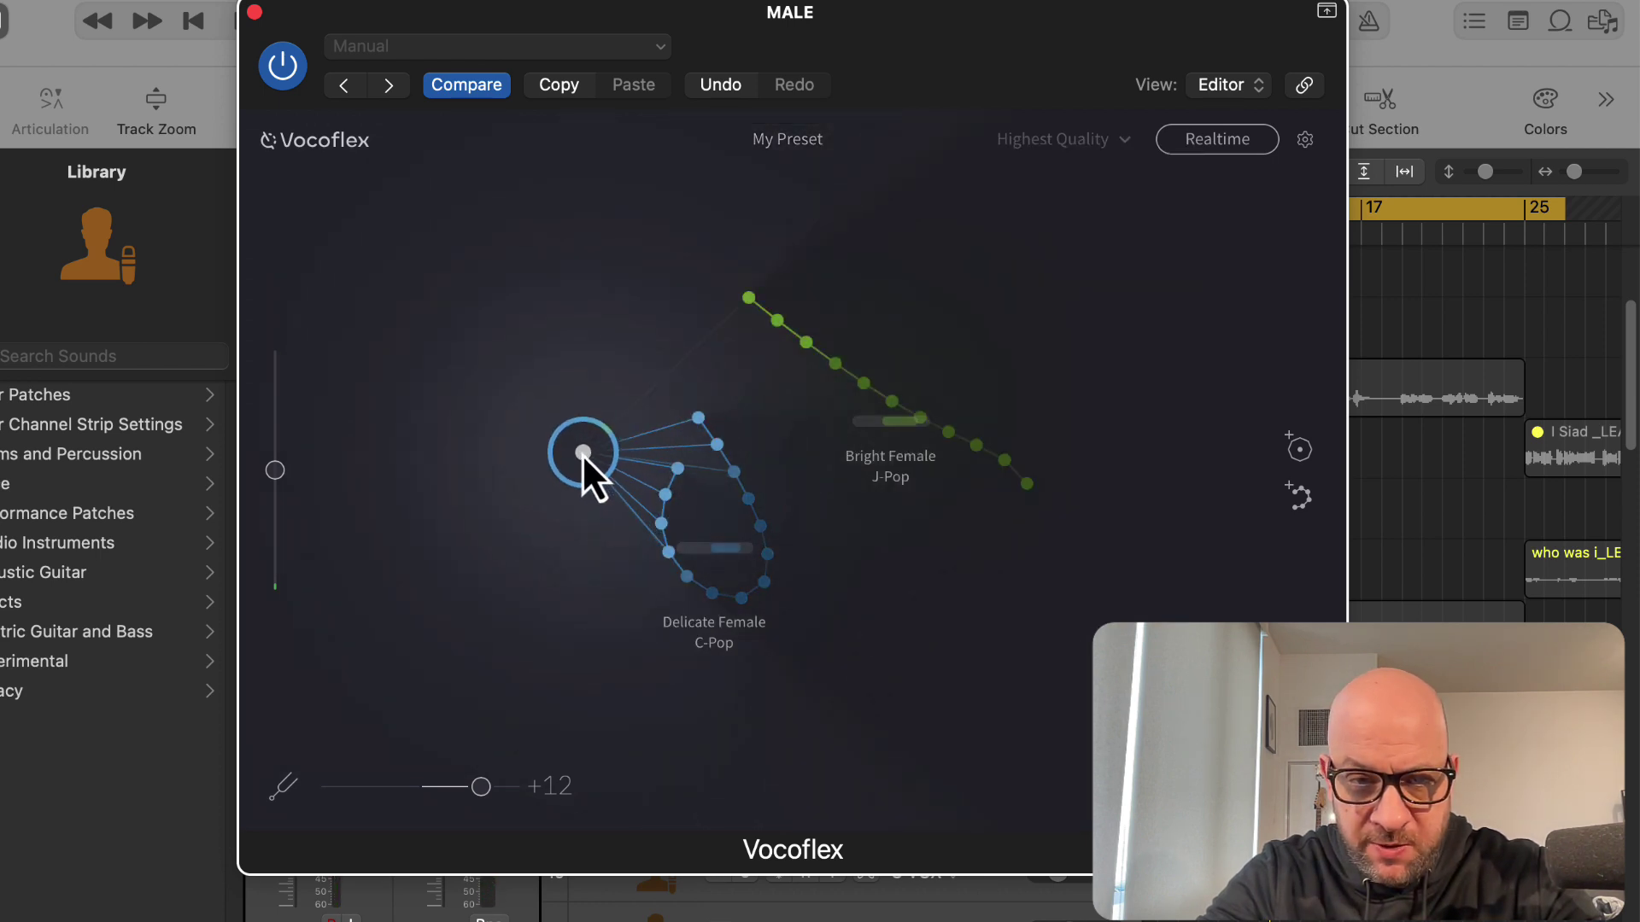
pyautogui.press('space')
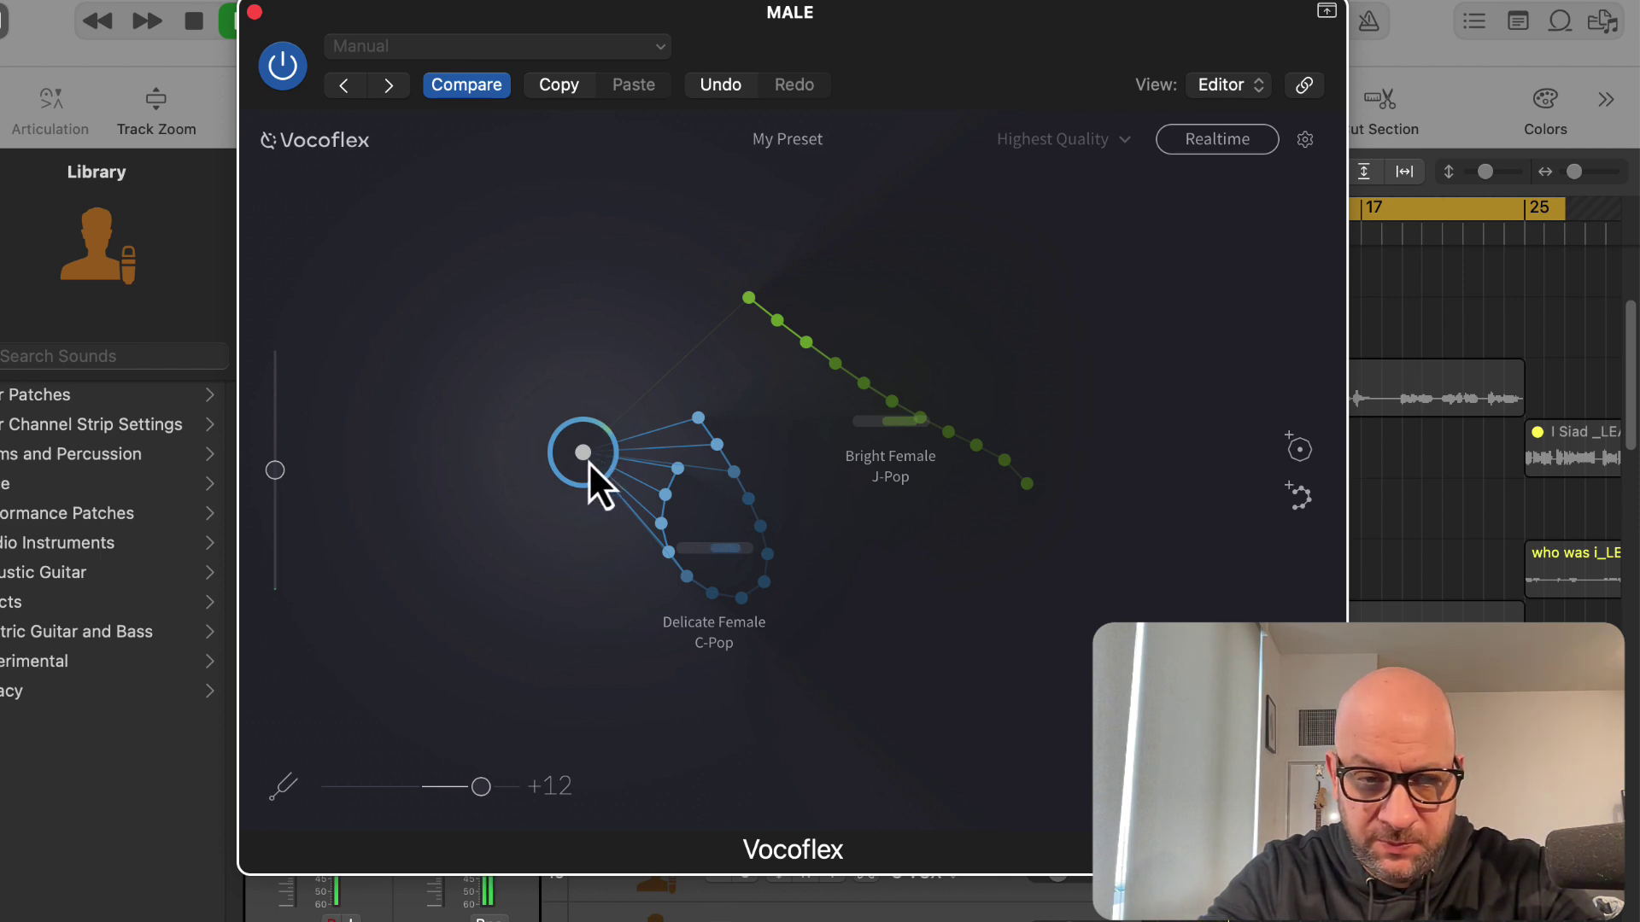
# Audition a blend of both voices, move the blend point beside only the Bright Female J-Pop curve, and close Vocoflex.
pyautogui.moveTo(591, 461); pyautogui.dragTo(919, 576)
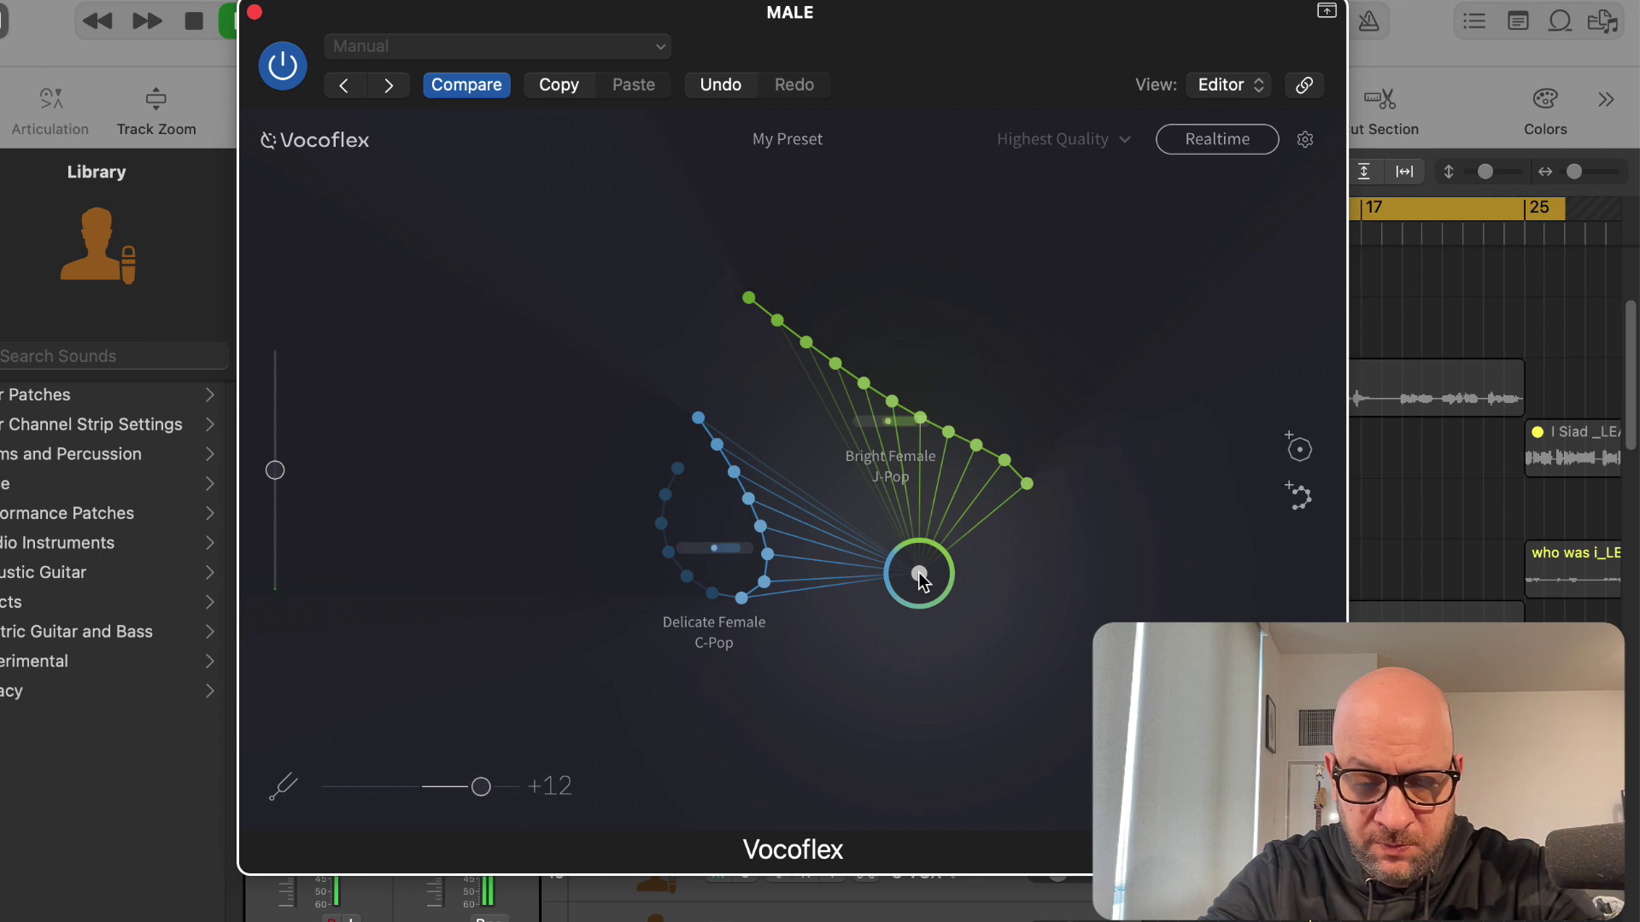
pyautogui.press('space')
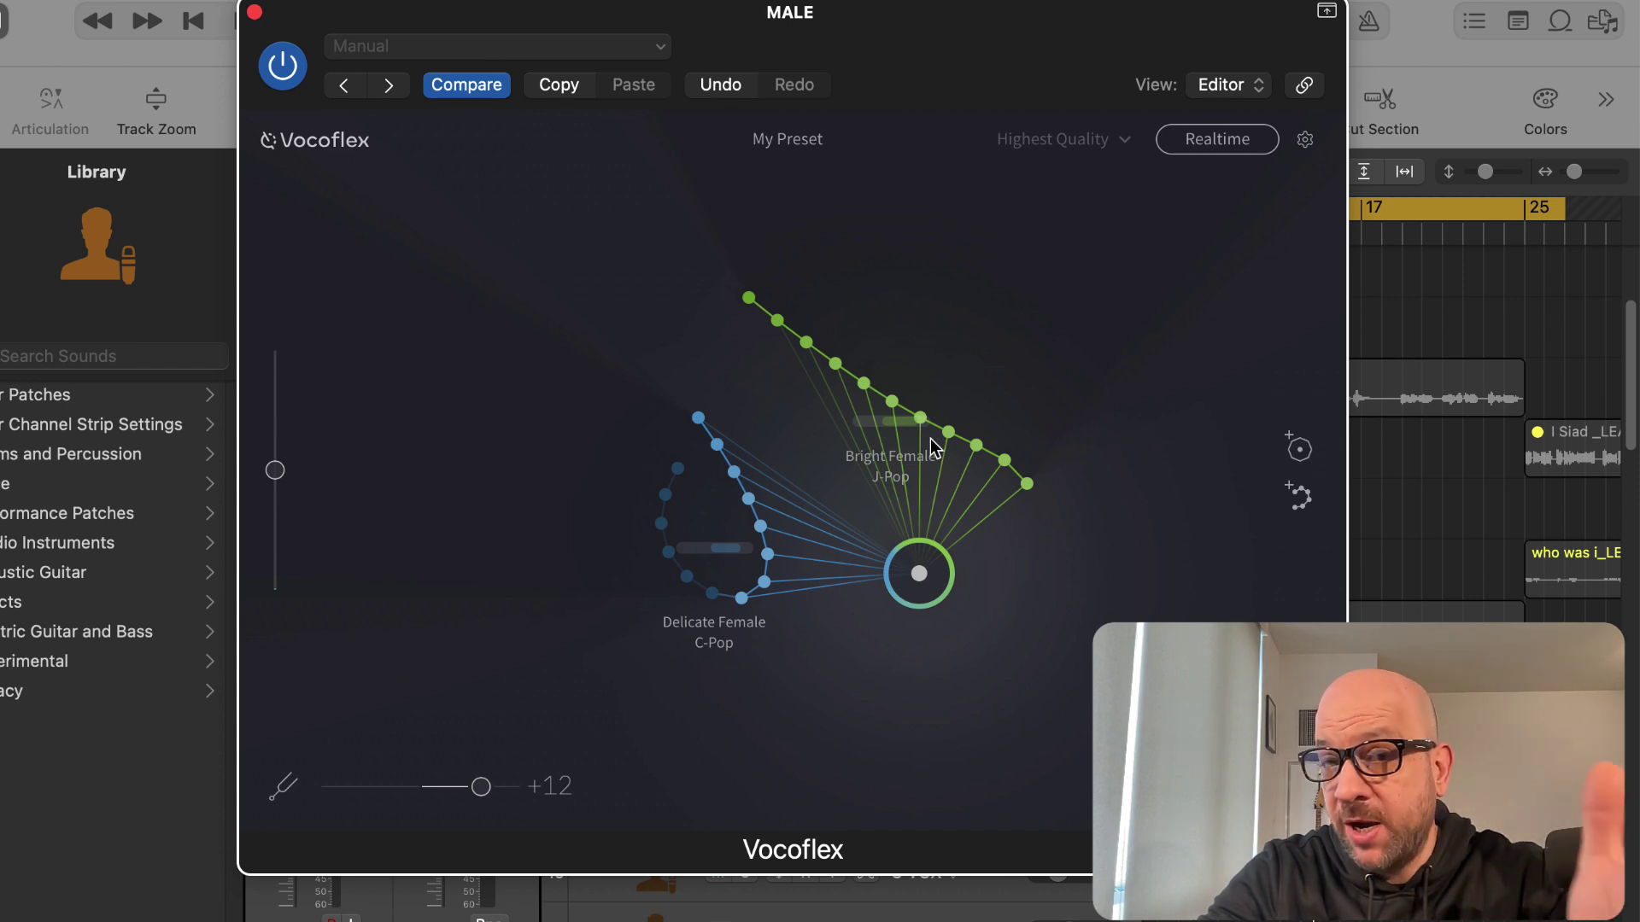
pyautogui.moveTo(806, 147)
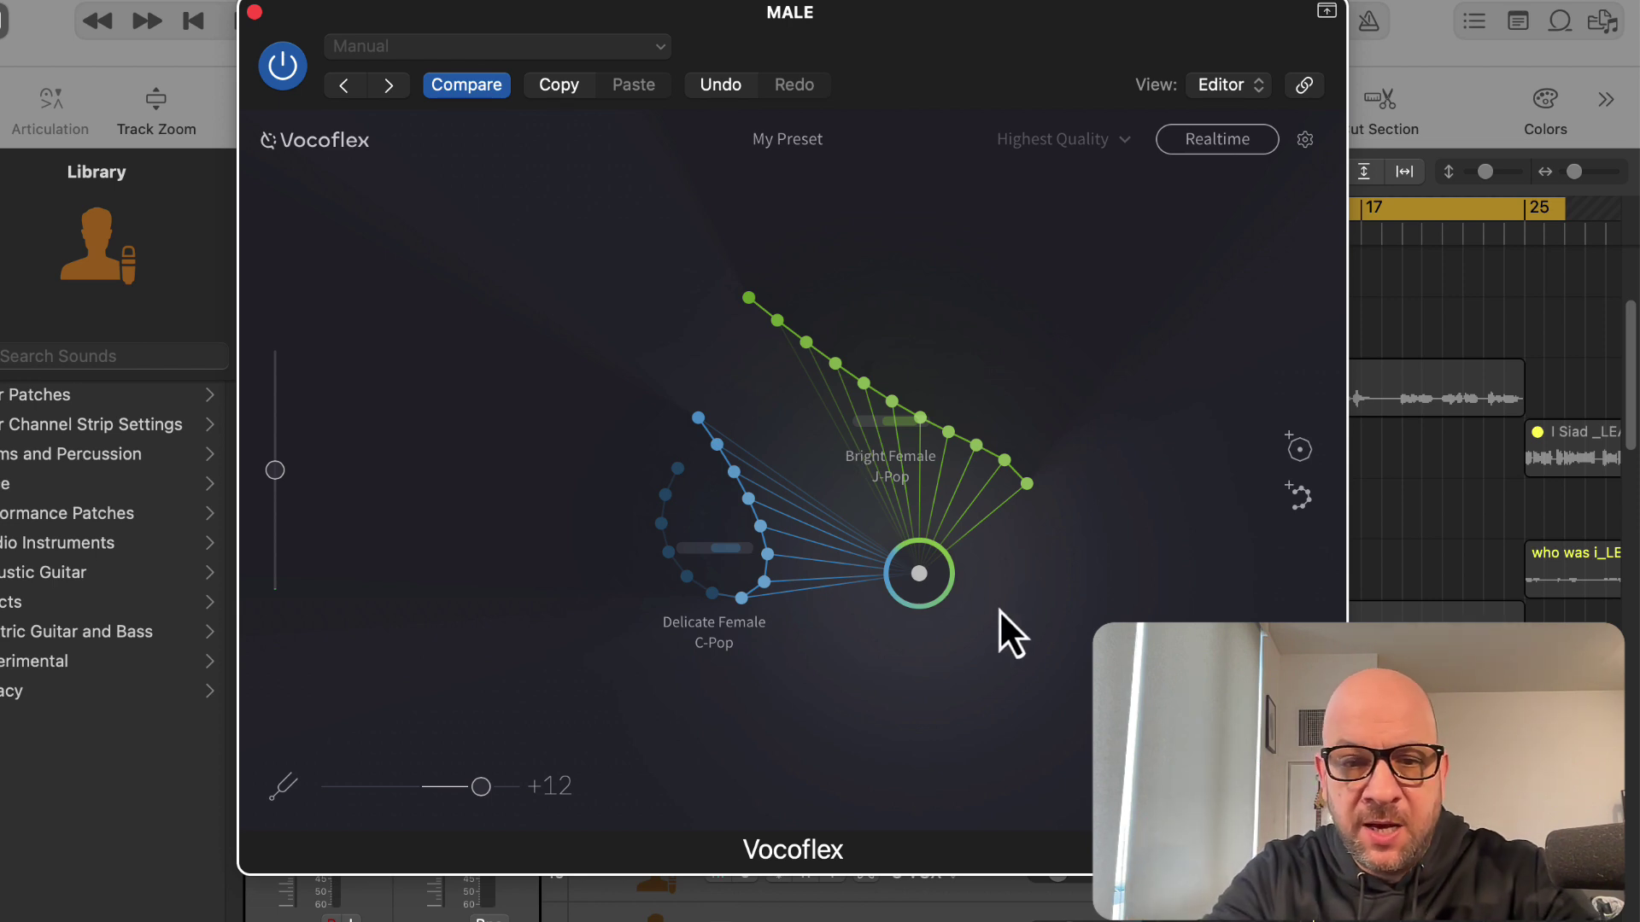
pyautogui.moveTo(919, 573); pyautogui.dragTo(993, 354)
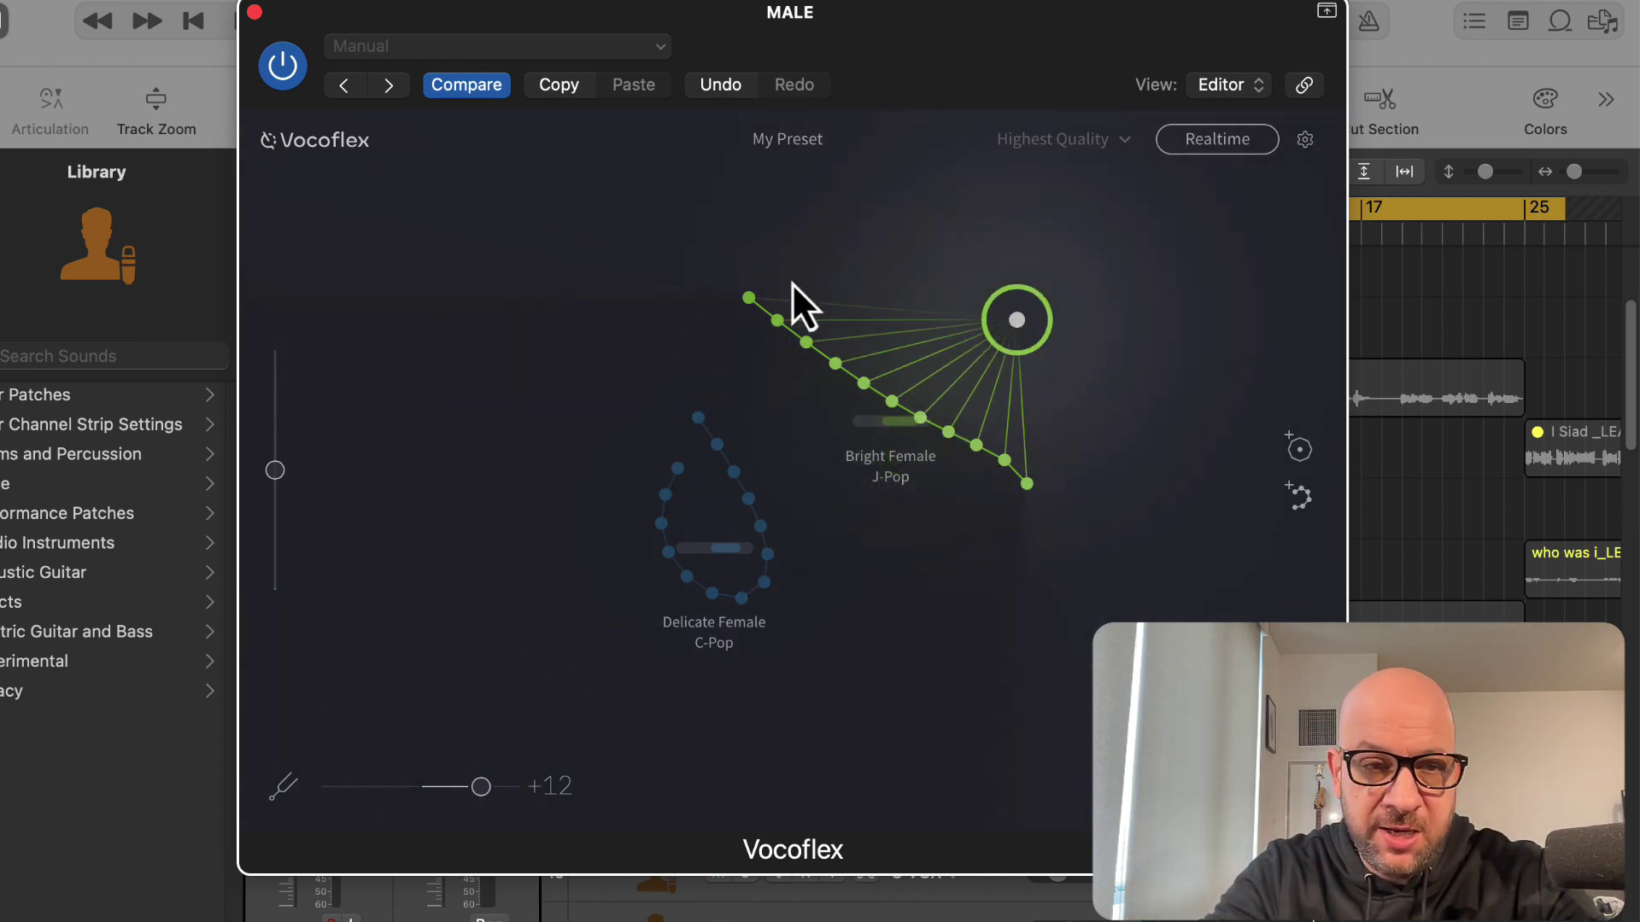
pyautogui.click(254, 13)
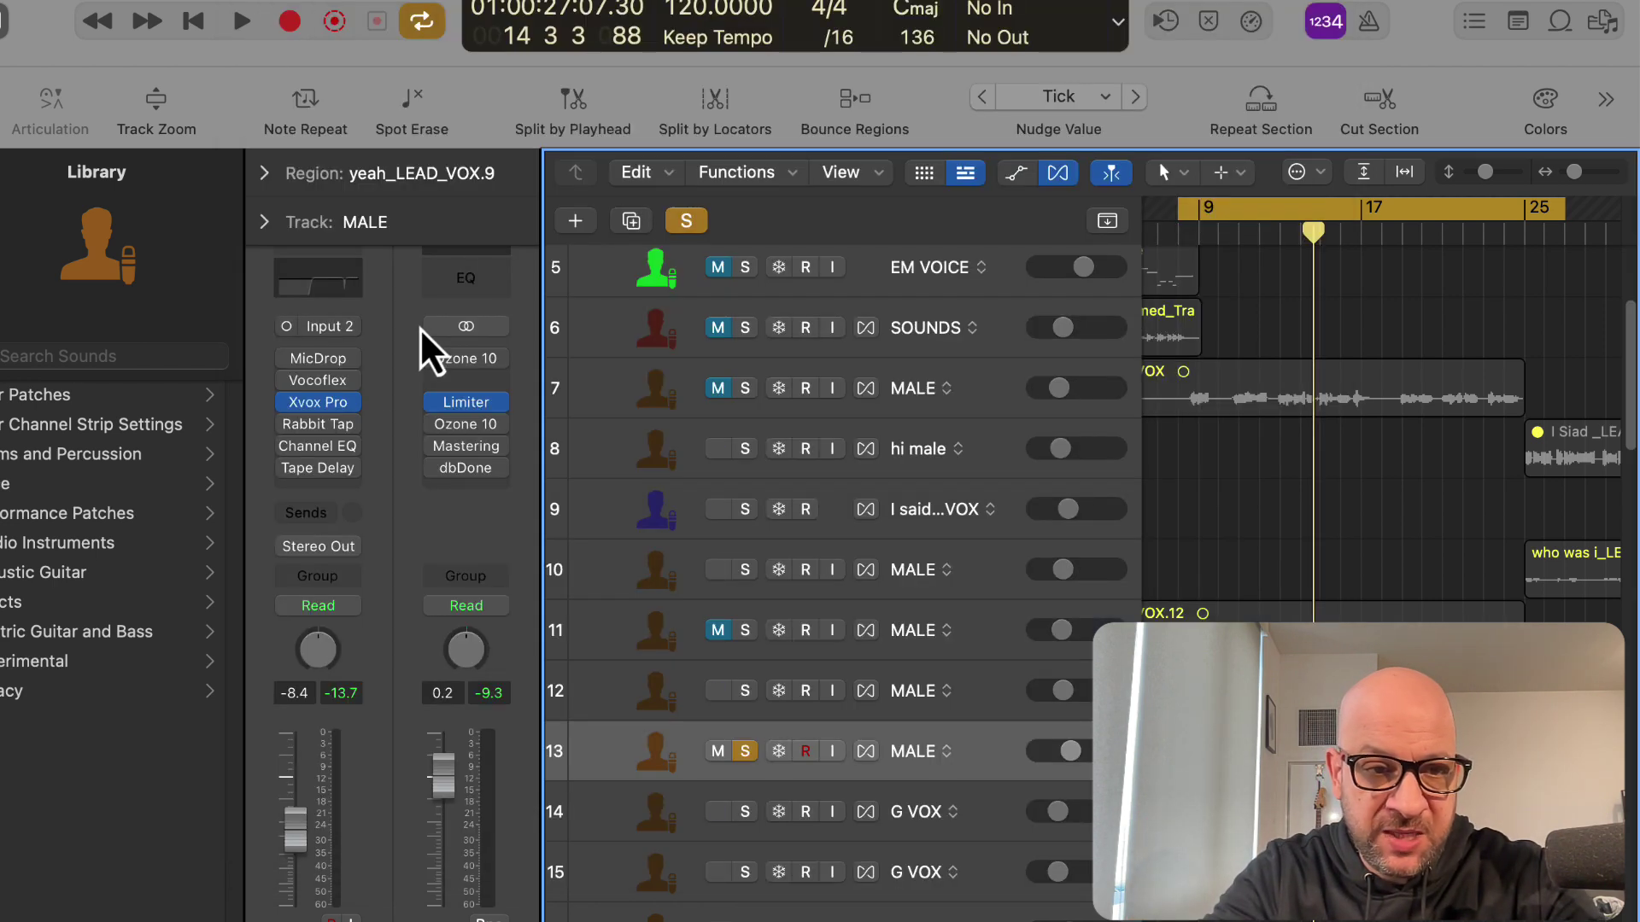
# Open MicDrop on MALE track 13 and lower its Mix below halfway while auditioning the Haley voice model.
pyautogui.click(317, 359)
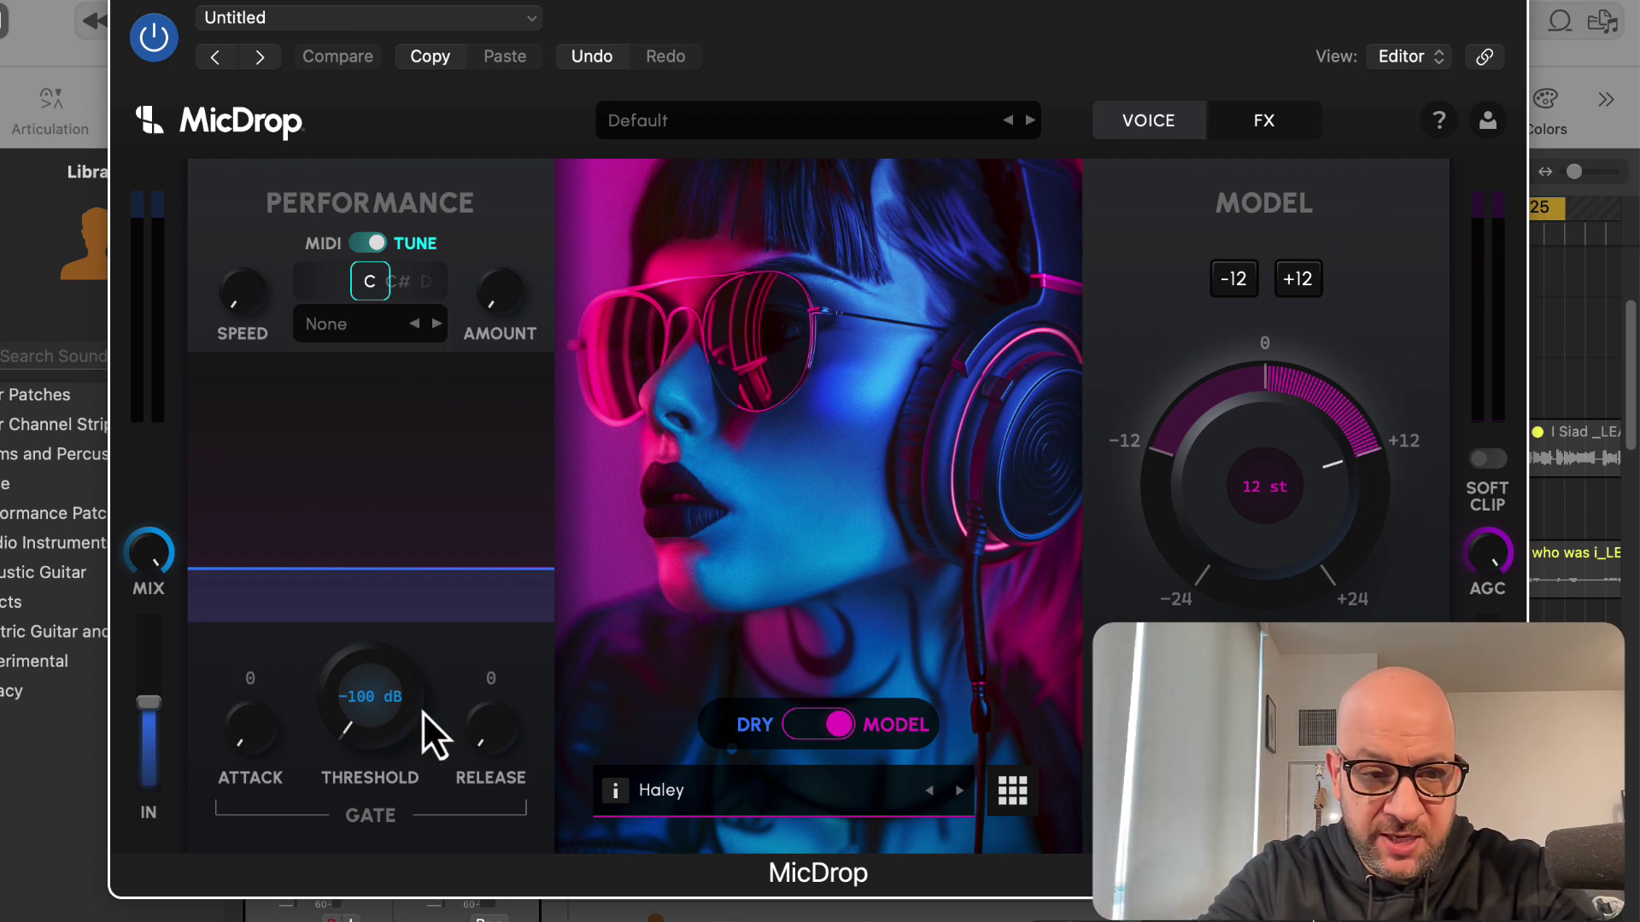
pyautogui.press('space')
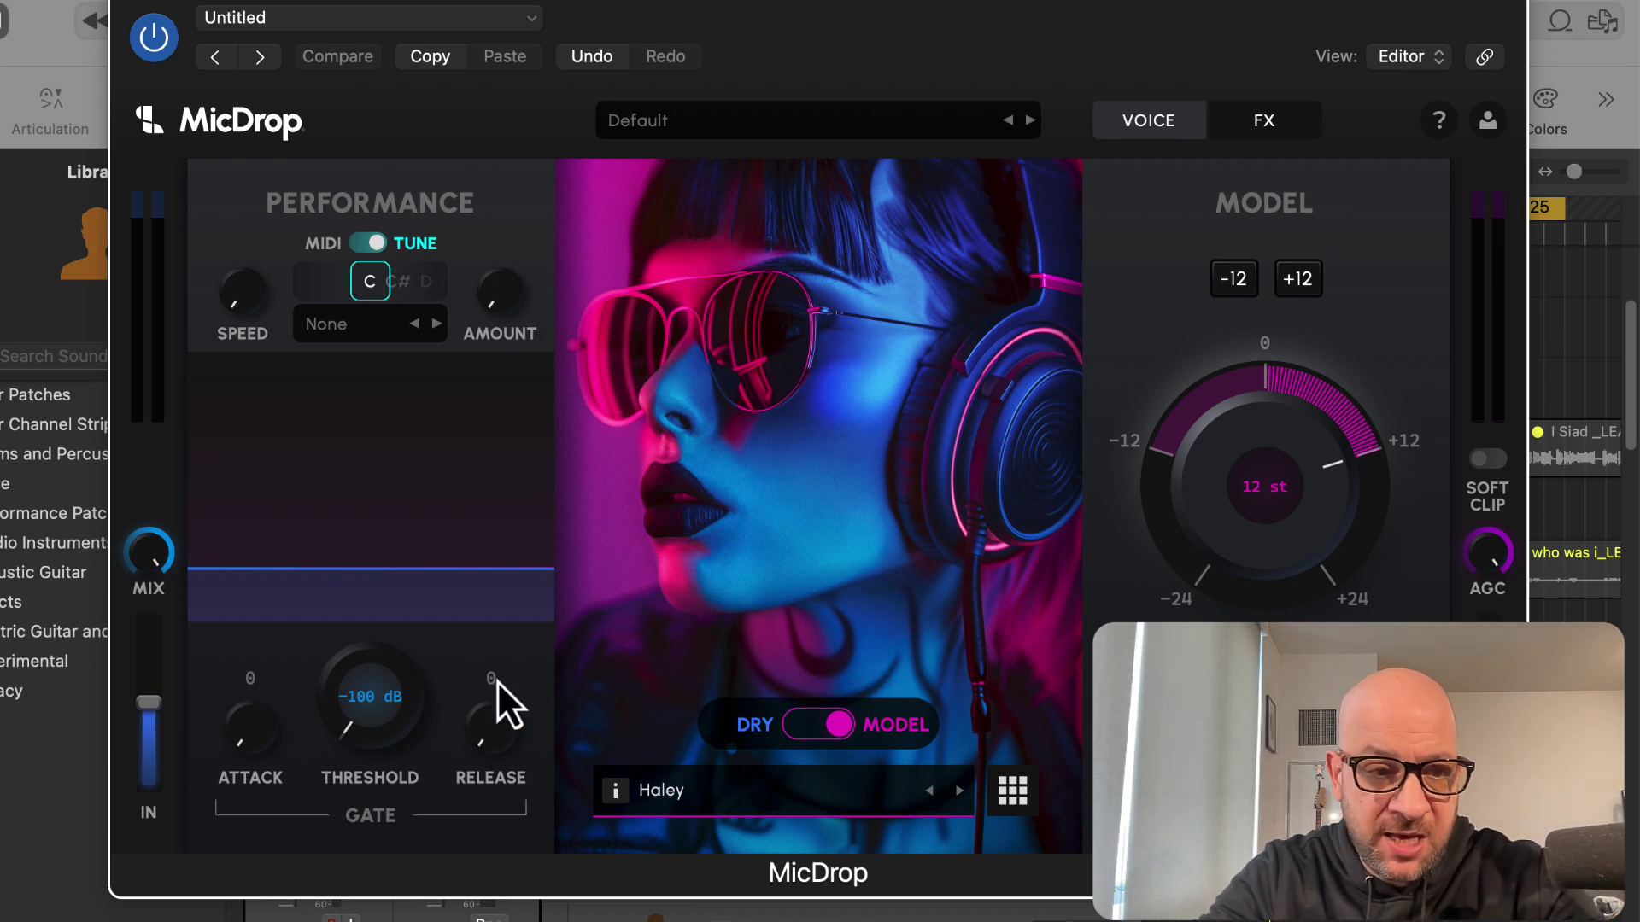
pyautogui.moveTo(160, 552); pyautogui.dragTo(157, 649)
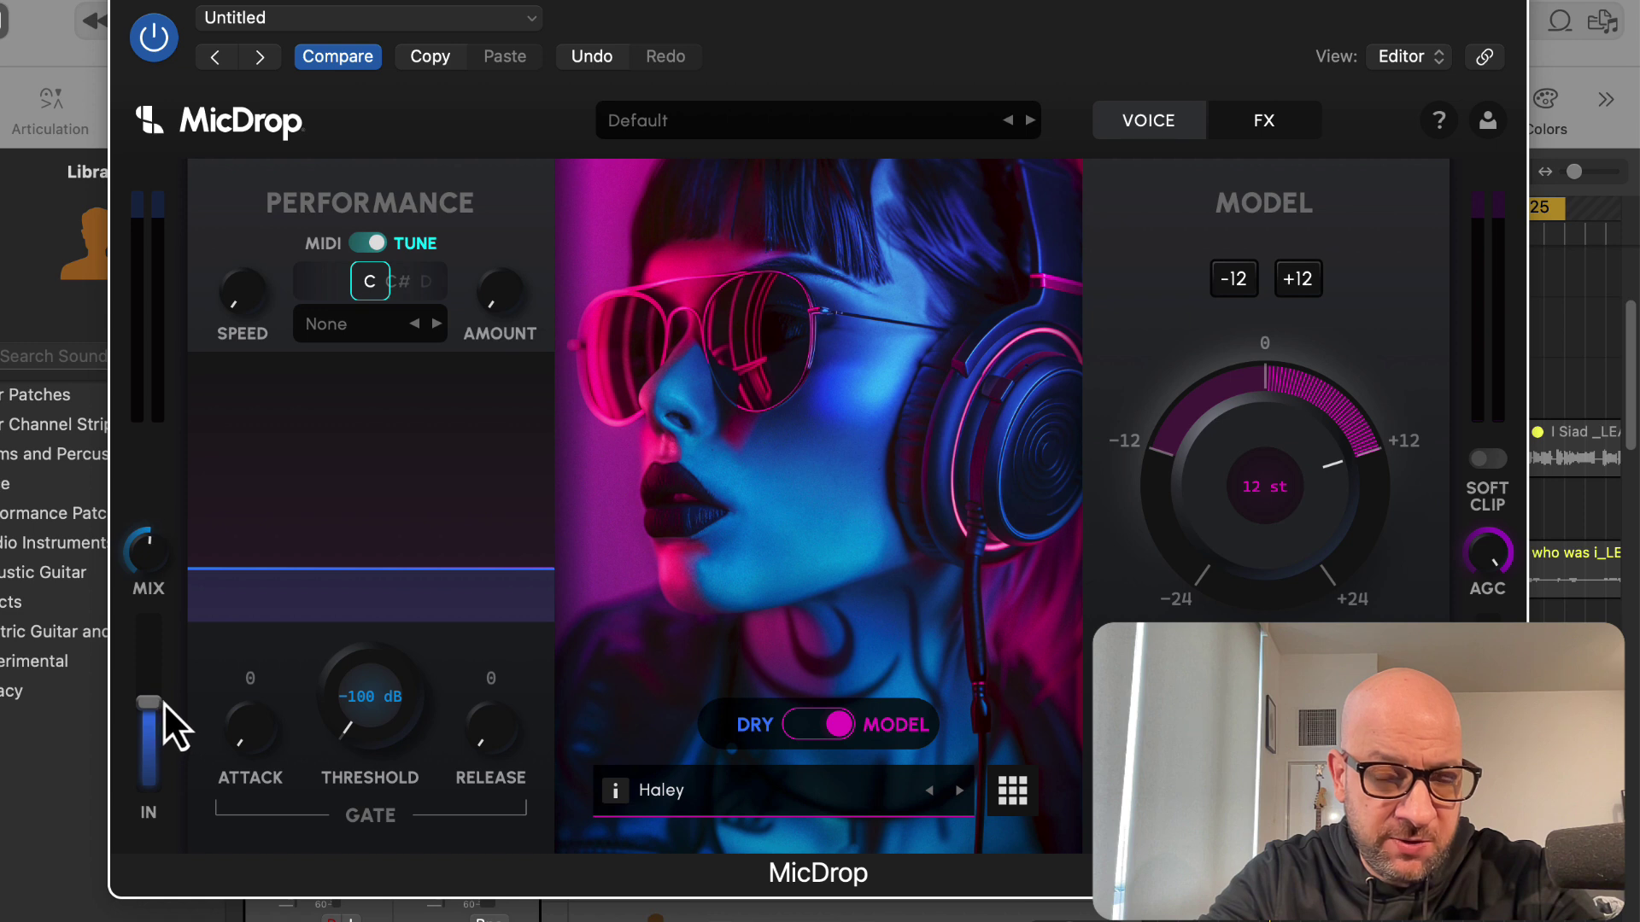
pyautogui.press('space')
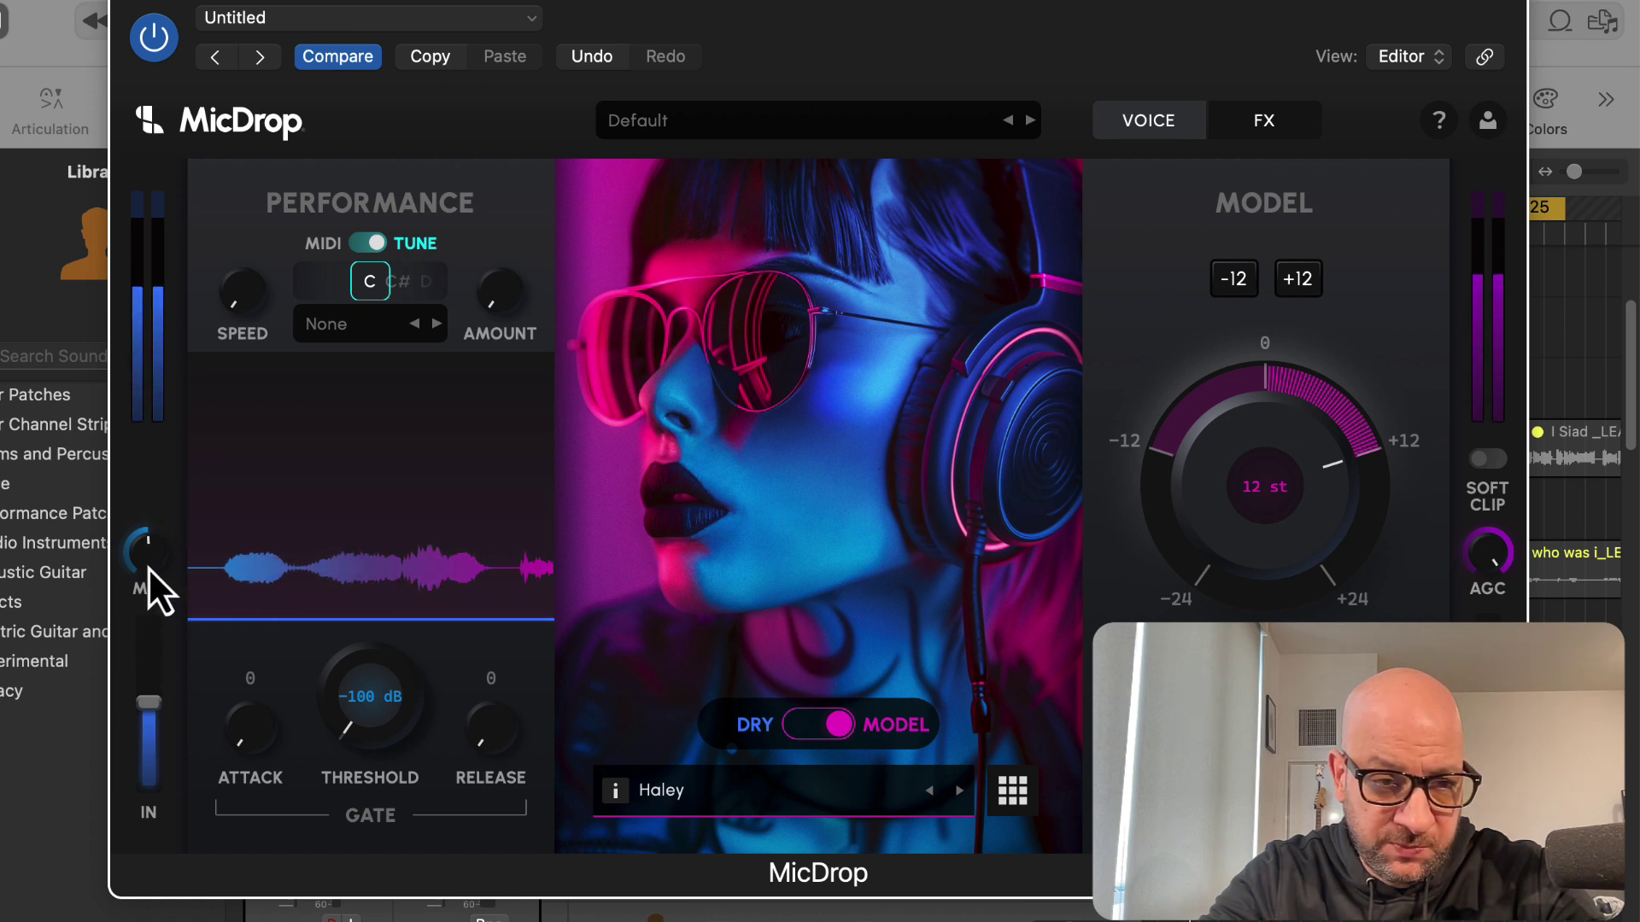
pyautogui.moveTo(147, 577); pyautogui.dragTo(147, 612)
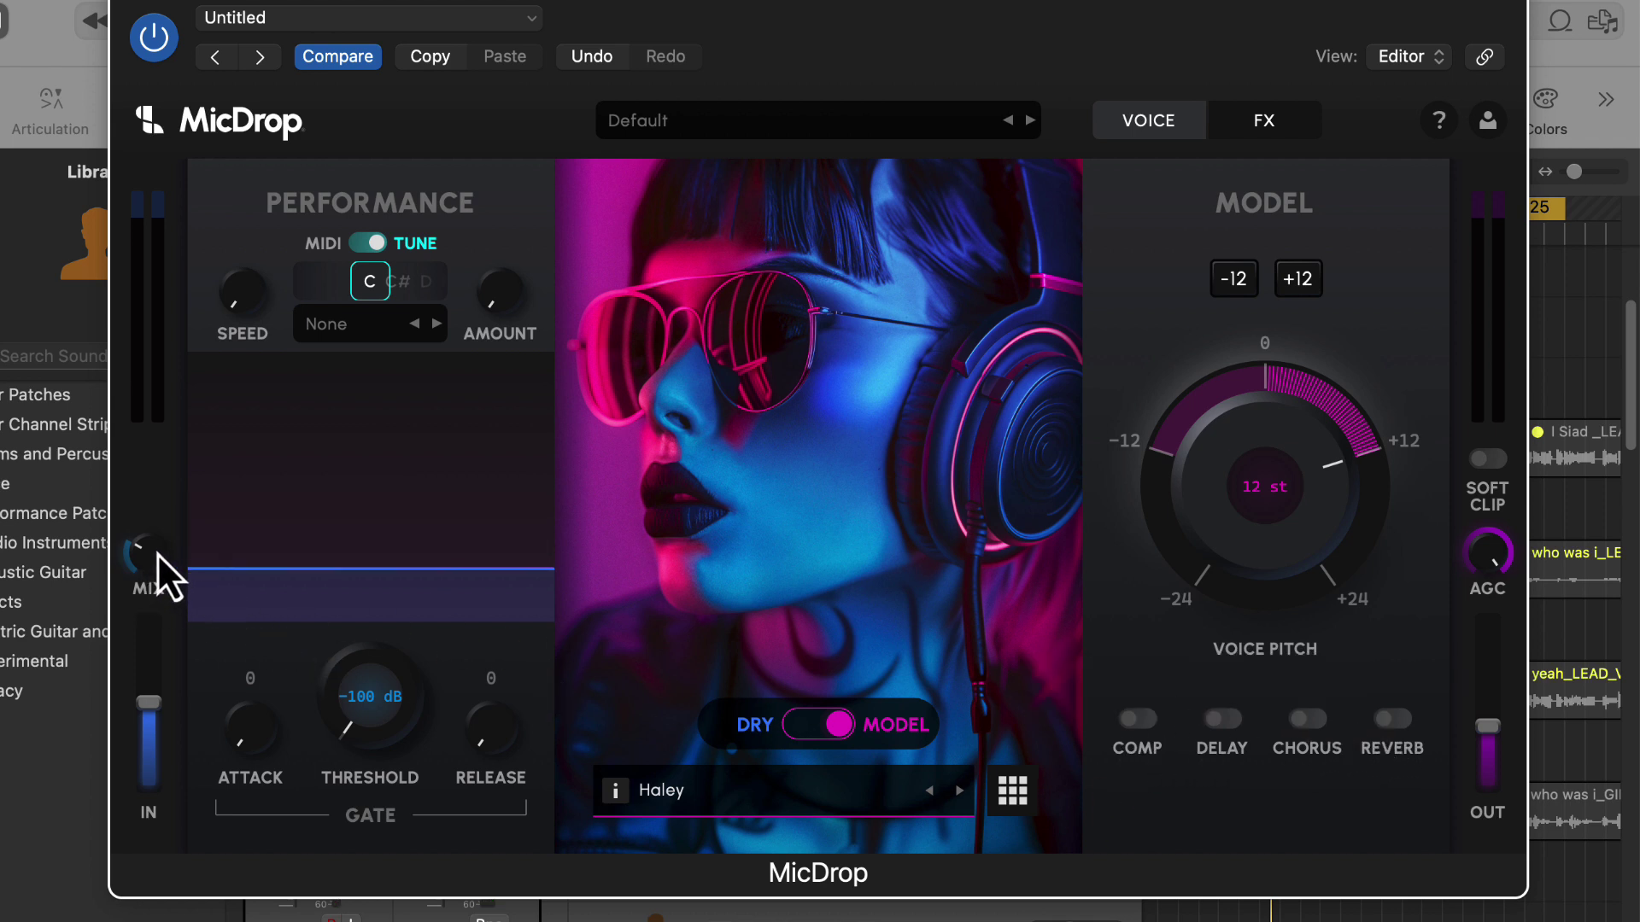
# Browse MicDrop's voice and instrument models and load The Firm voice.
pyautogui.click(1014, 793)
pyautogui.scroll(-5, 1233, 596)
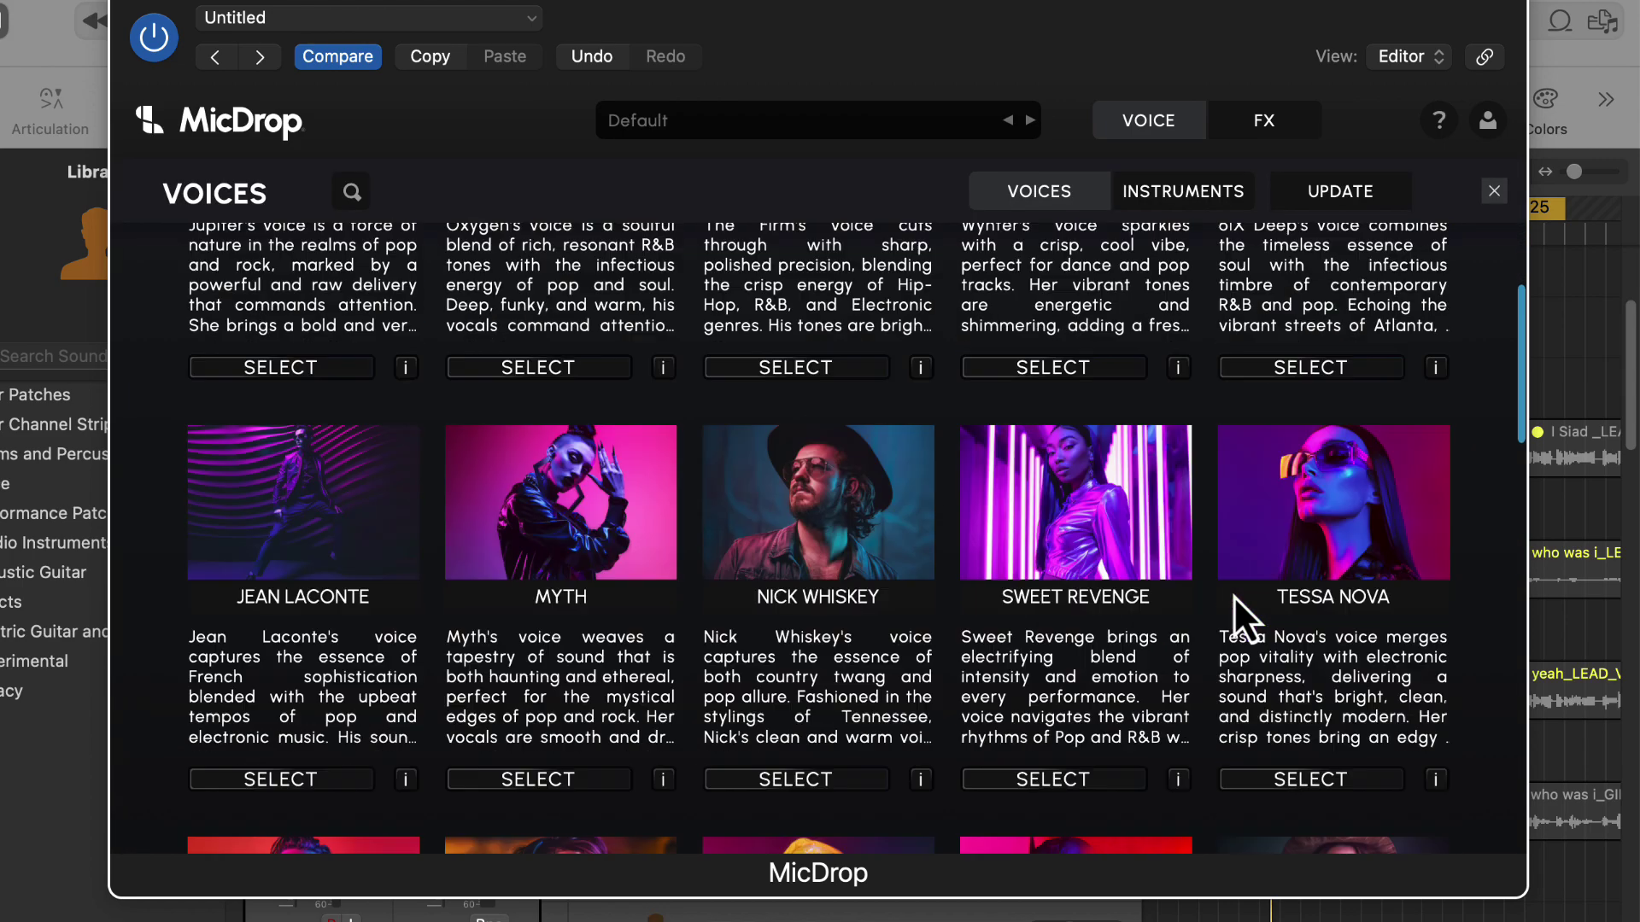
pyautogui.scroll(5, 1213, 595)
pyautogui.click(1191, 190)
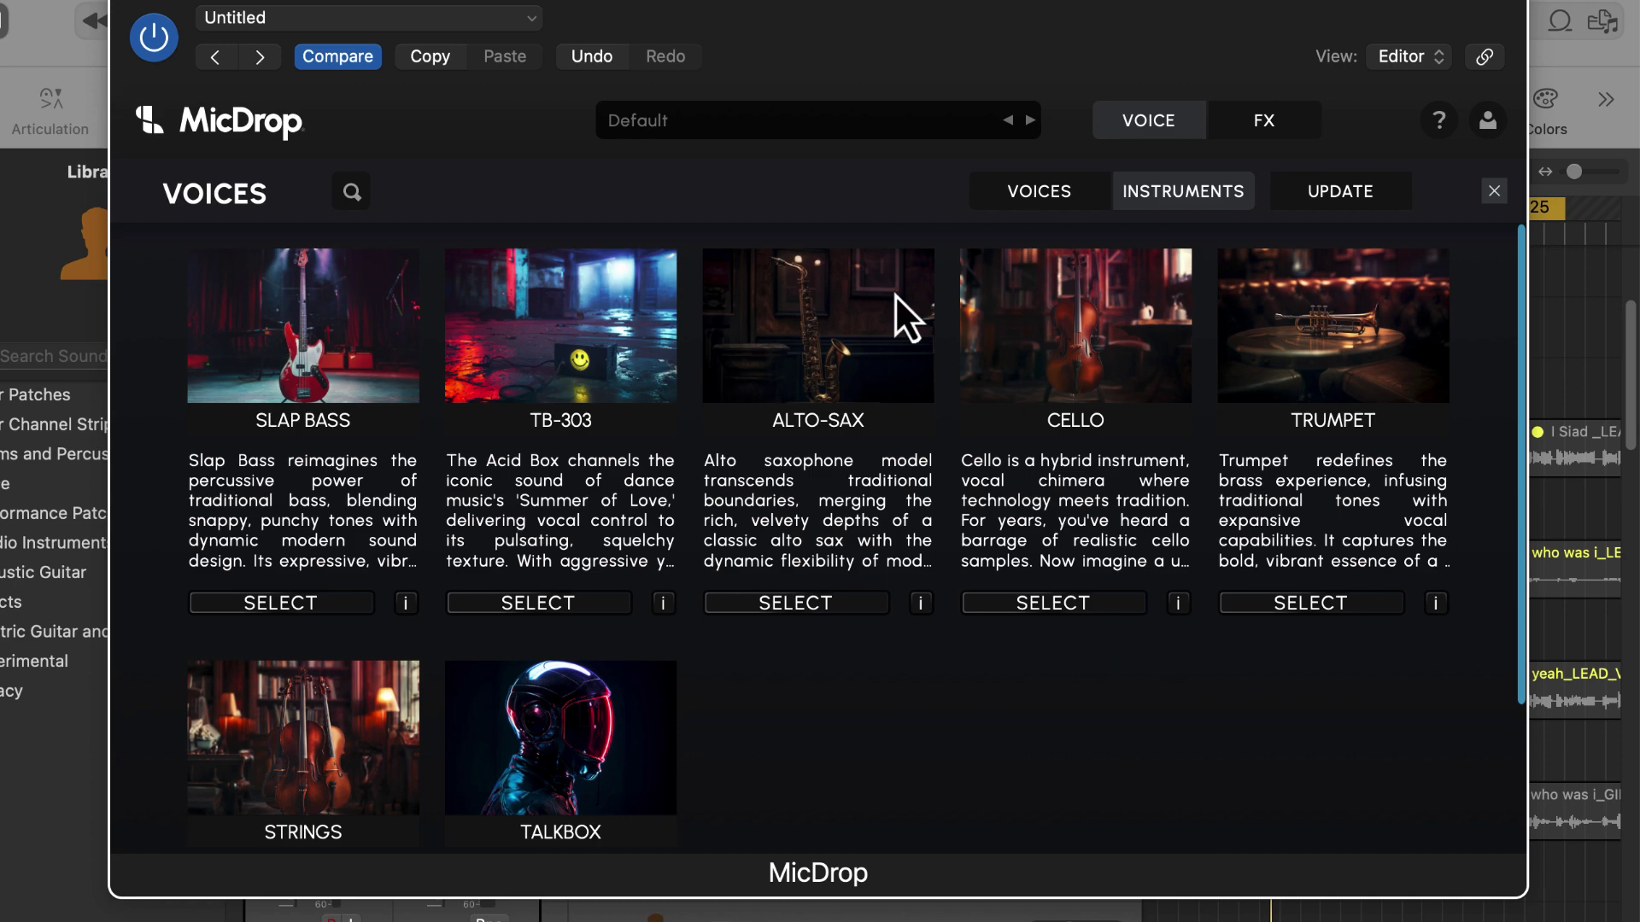
pyautogui.click(1058, 197)
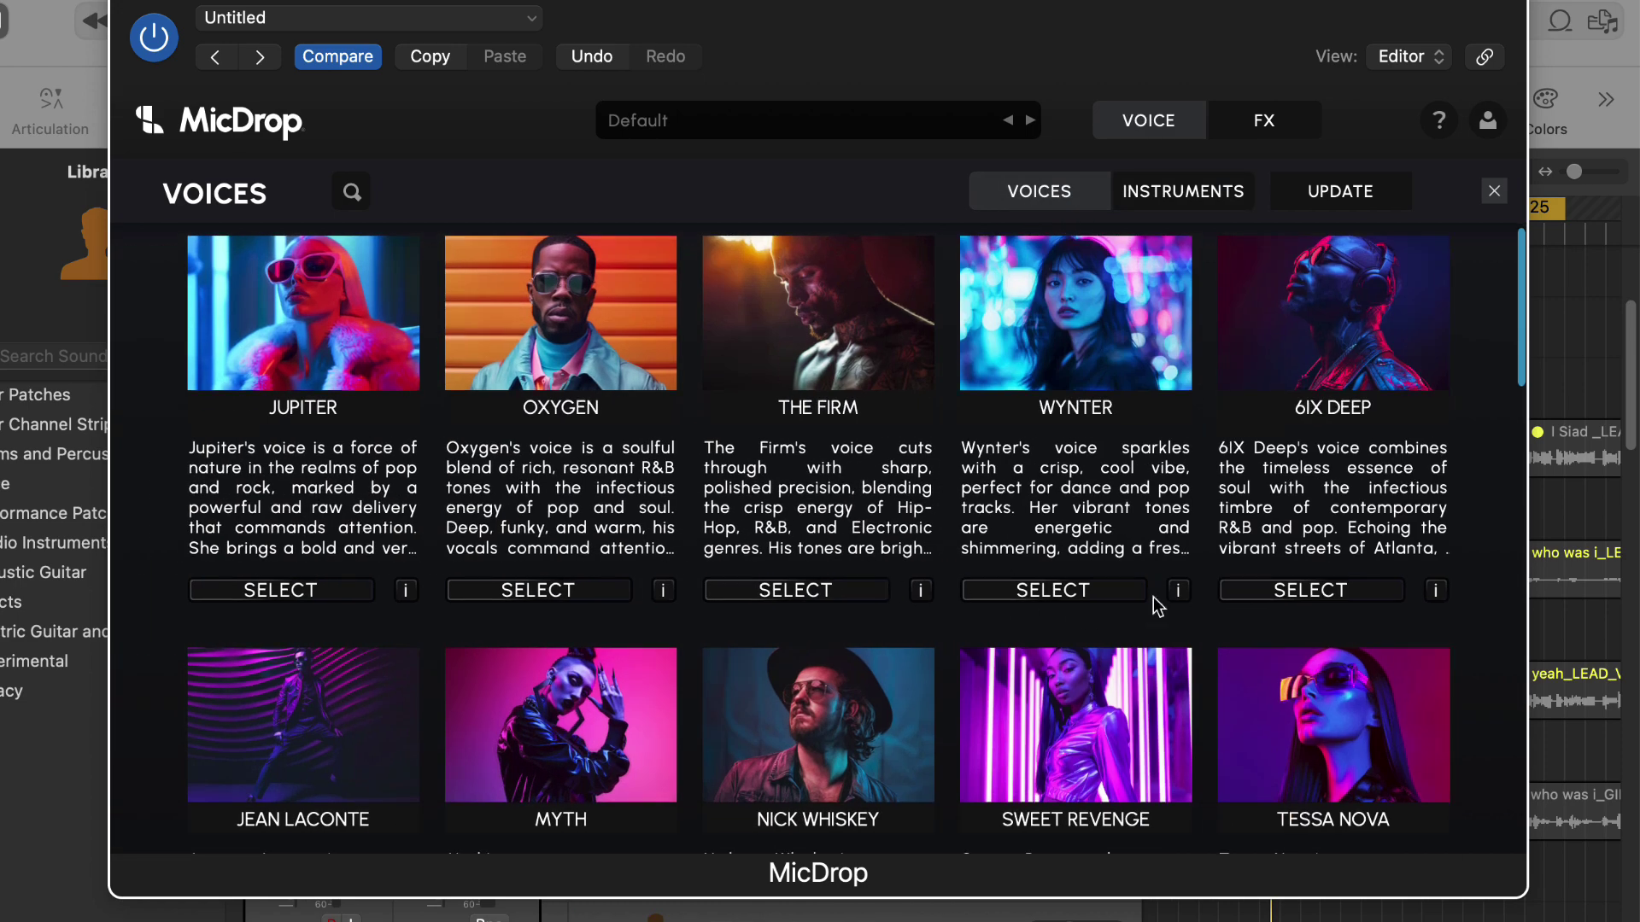
pyautogui.scroll(-5, 1151, 600)
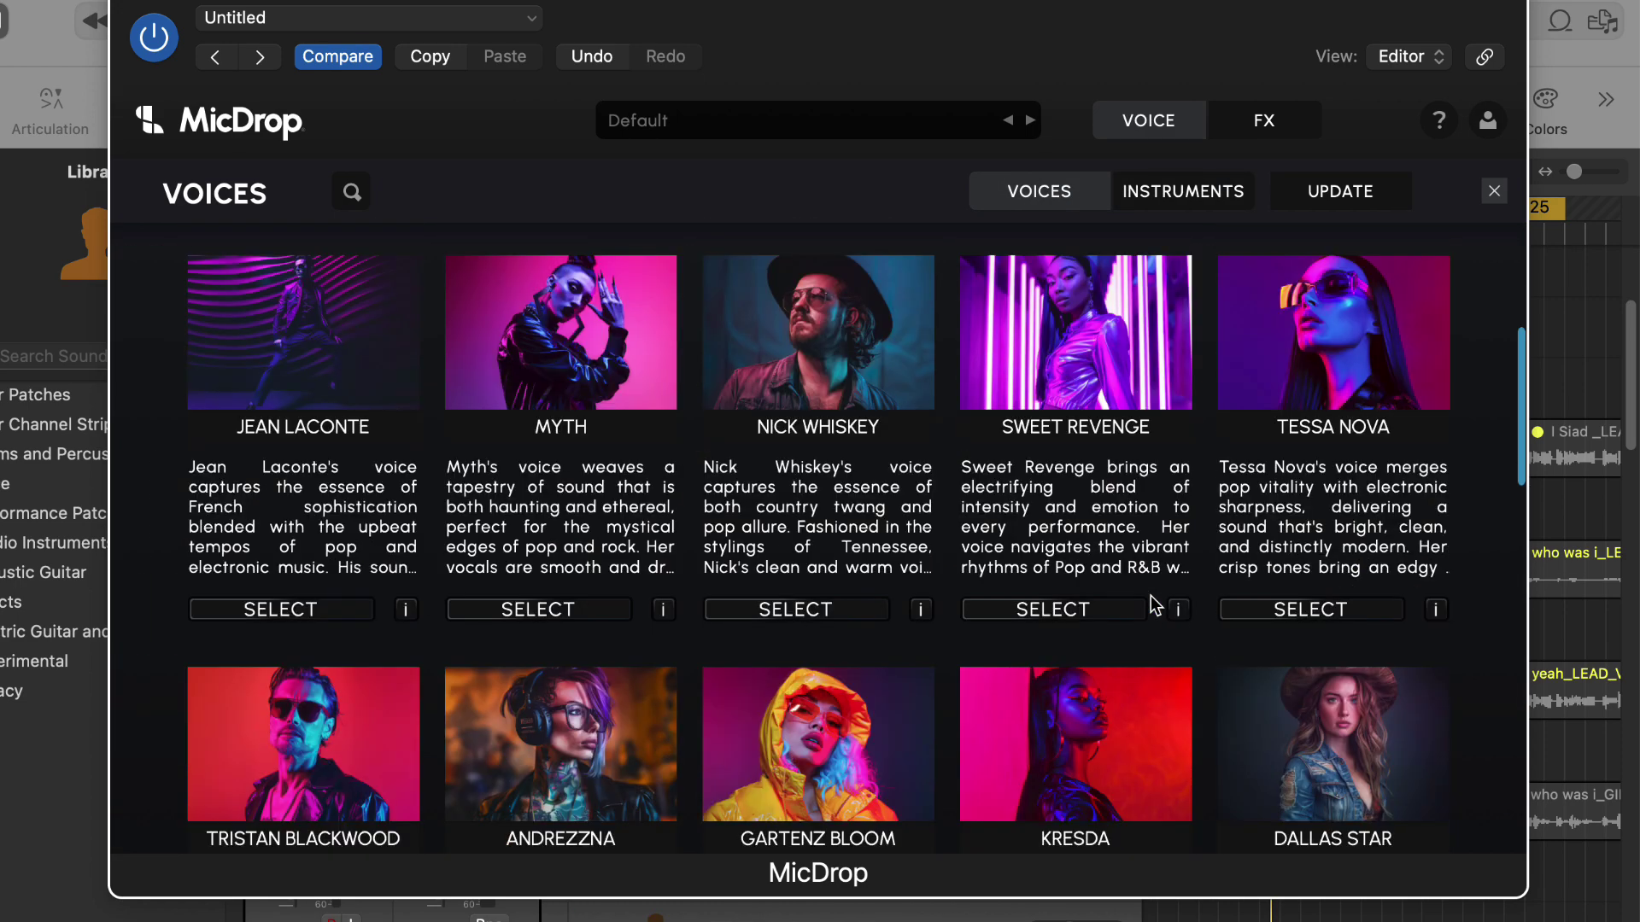
pyautogui.scroll(5, 898, 443)
pyautogui.click(756, 598)
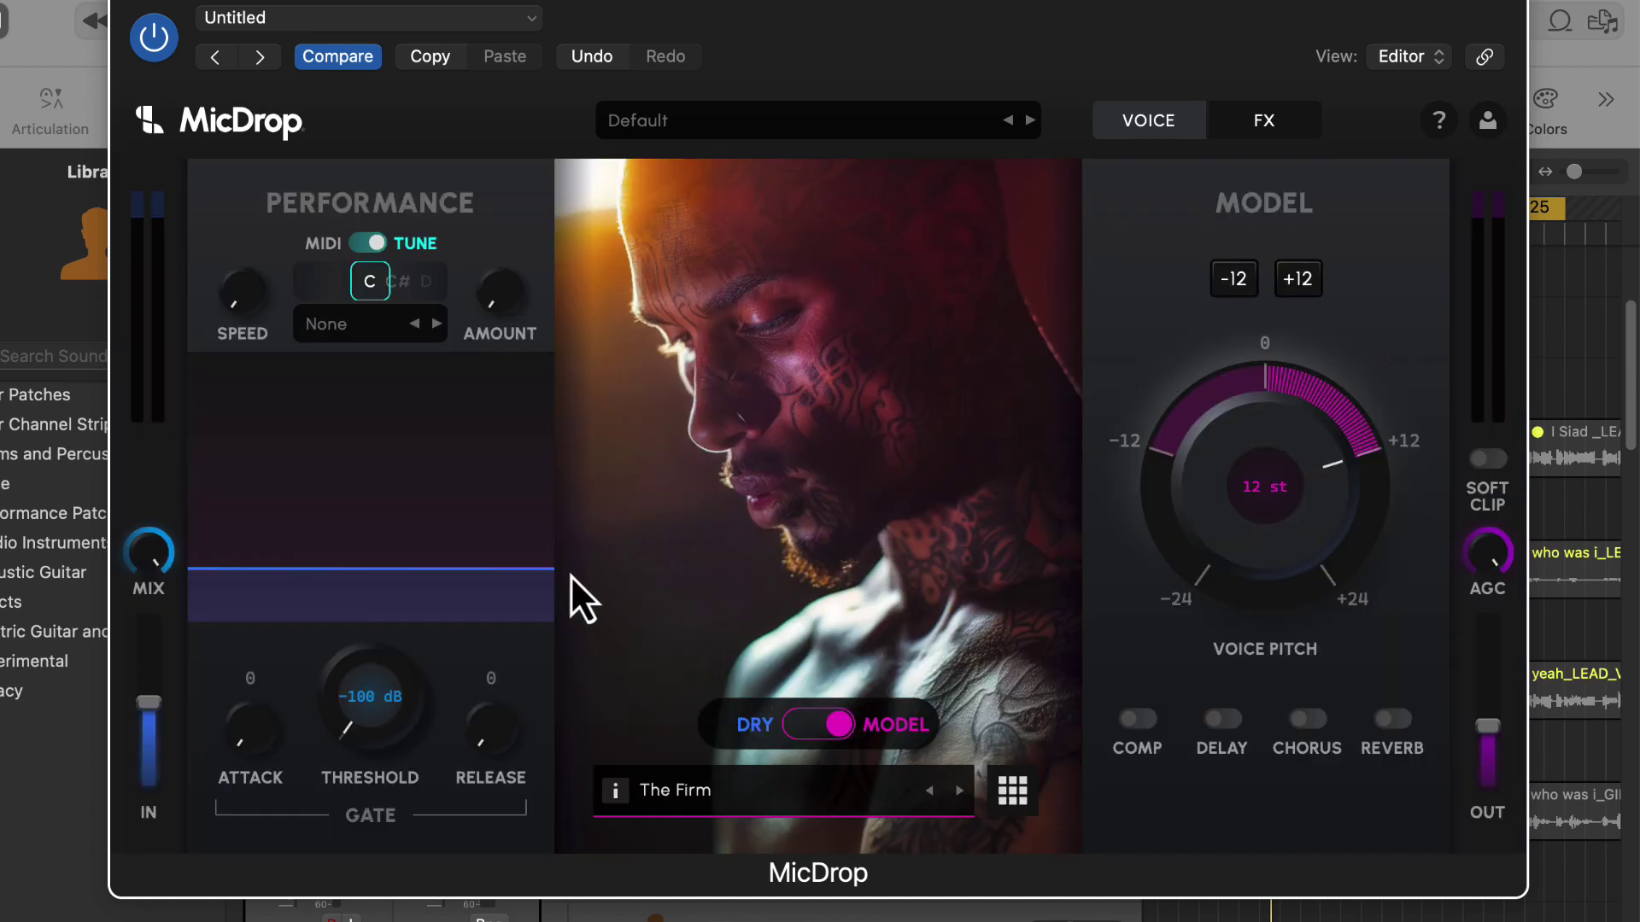
# Audition The Firm voice with Voice Pitch at 0 st, and raise Voice Pitch to 12 st for comparison.
pyautogui.moveTo(1228, 432); pyautogui.dragTo(1222, 490)
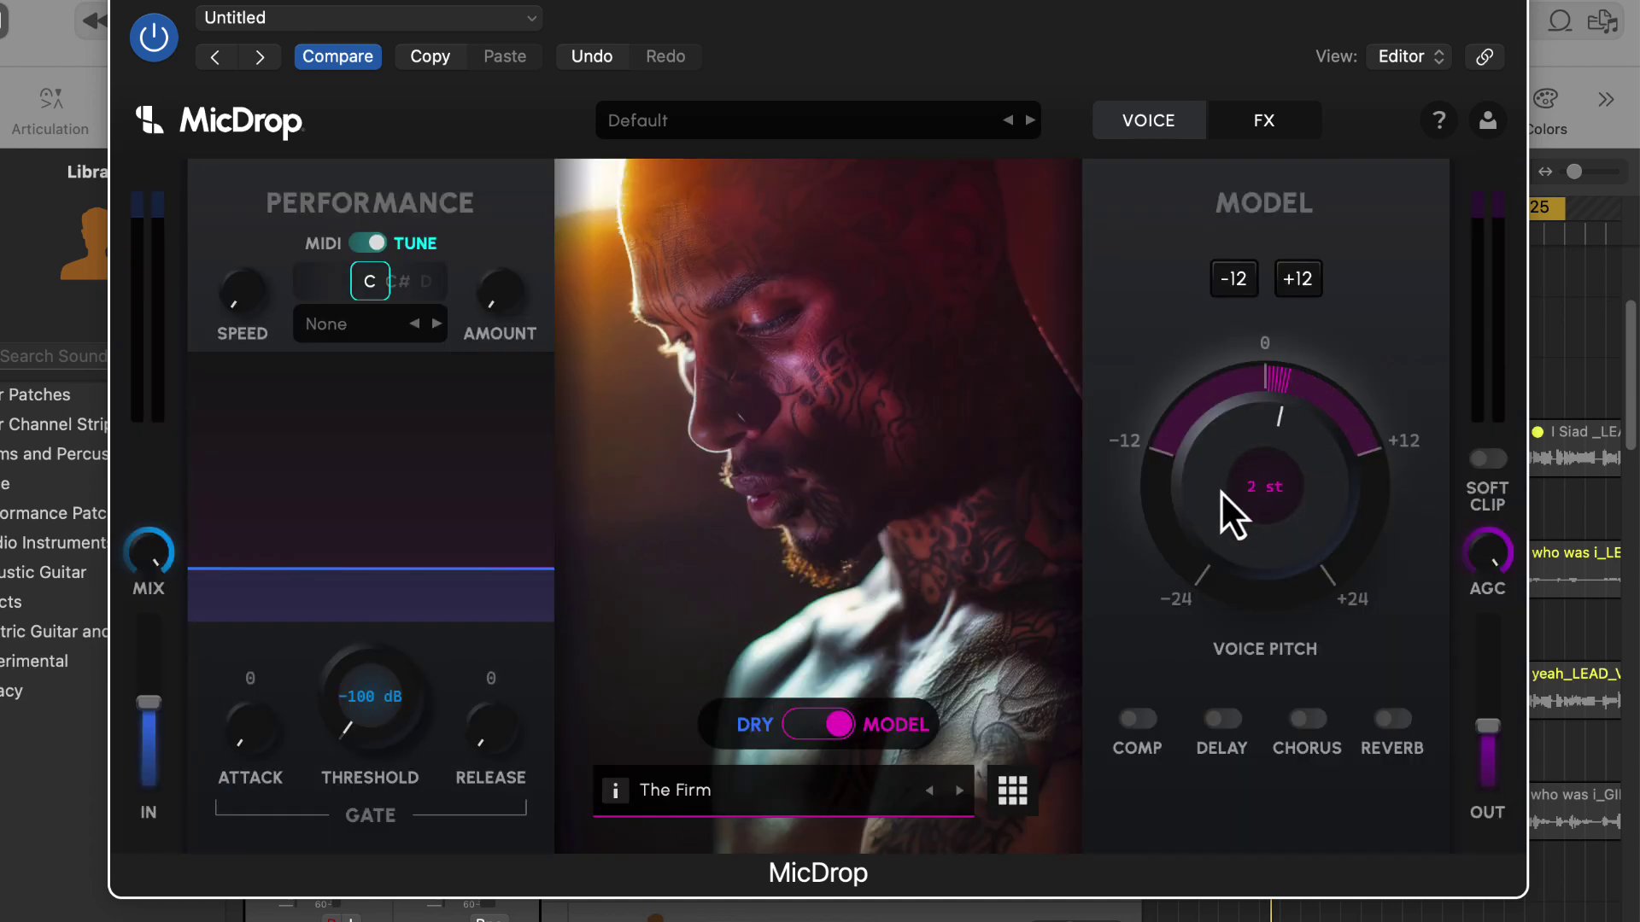
pyautogui.press('space')
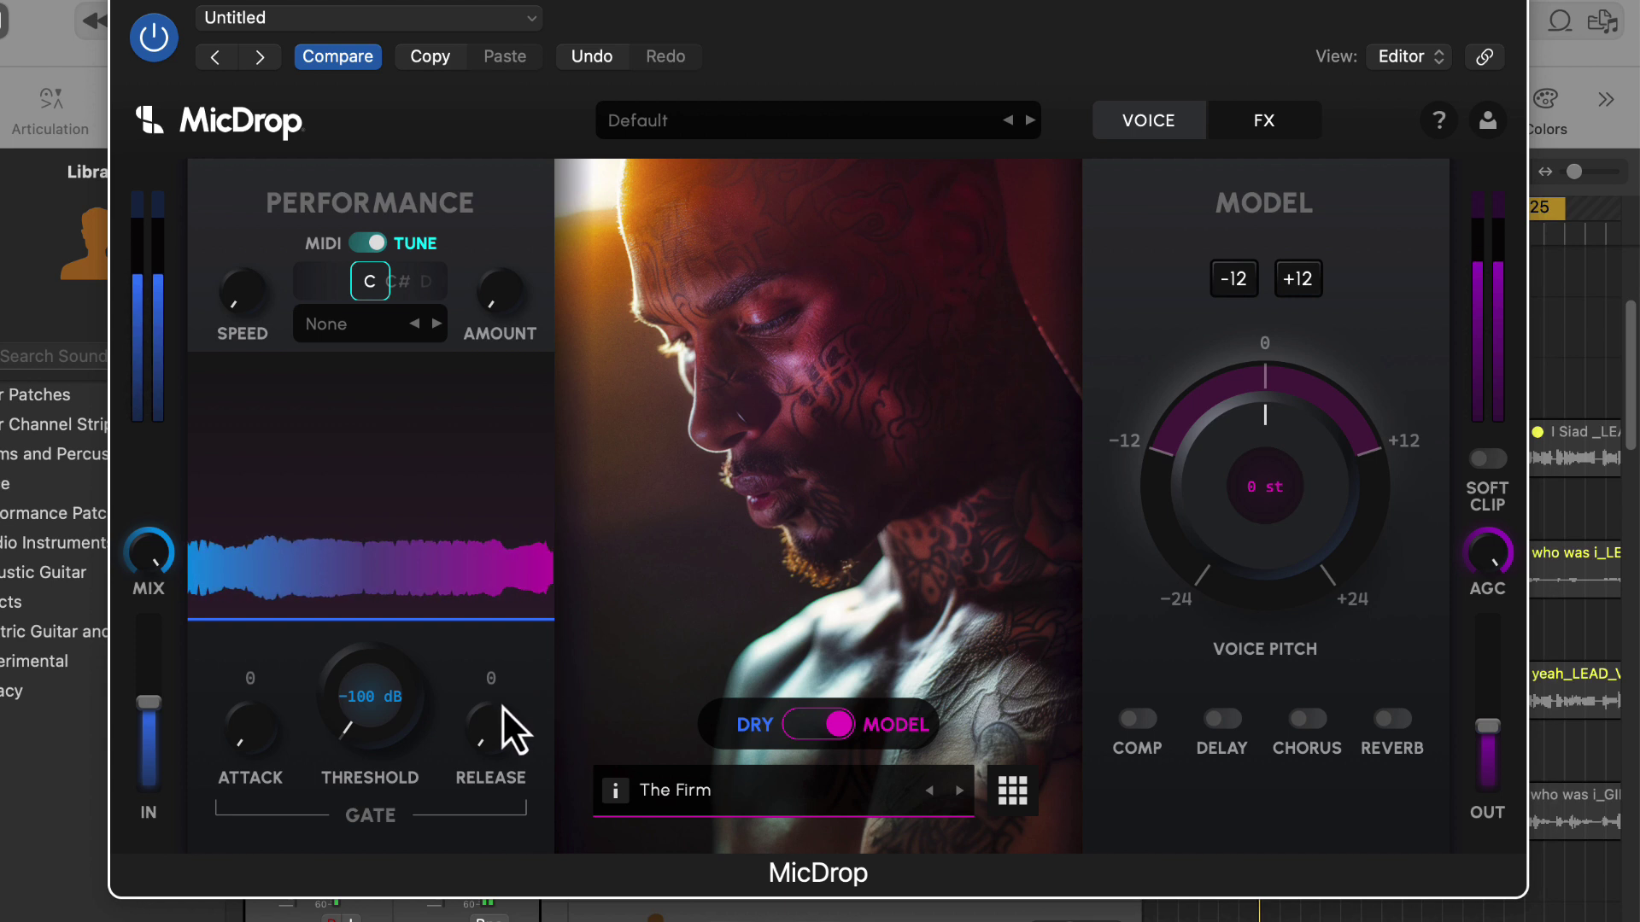
pyautogui.click(1574, 568)
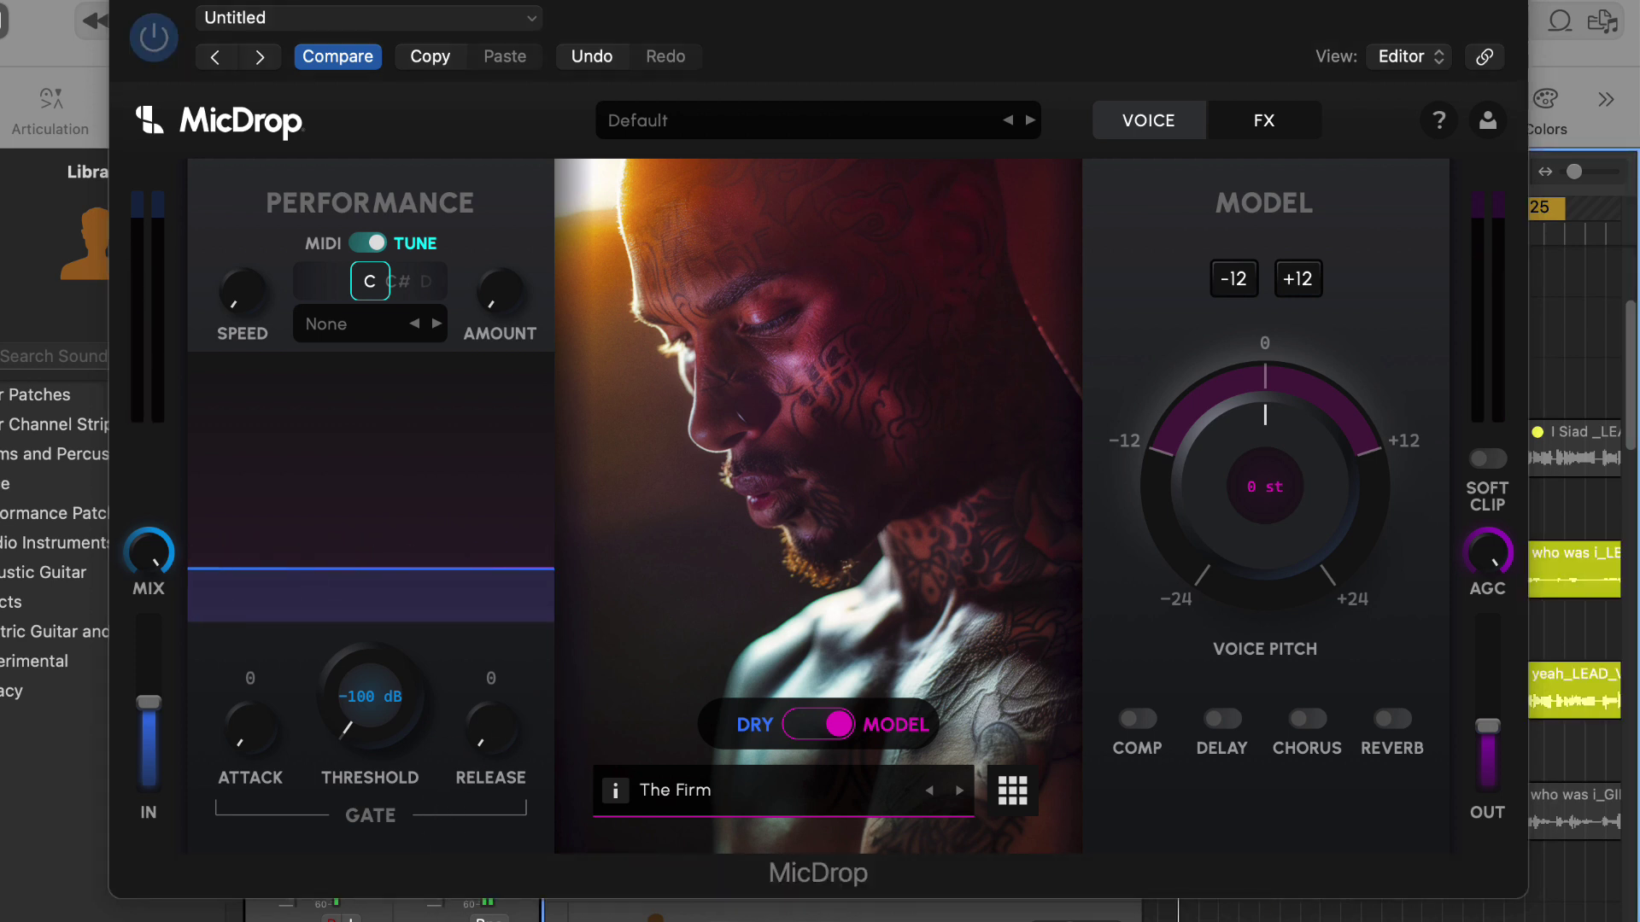
pyautogui.press('space')
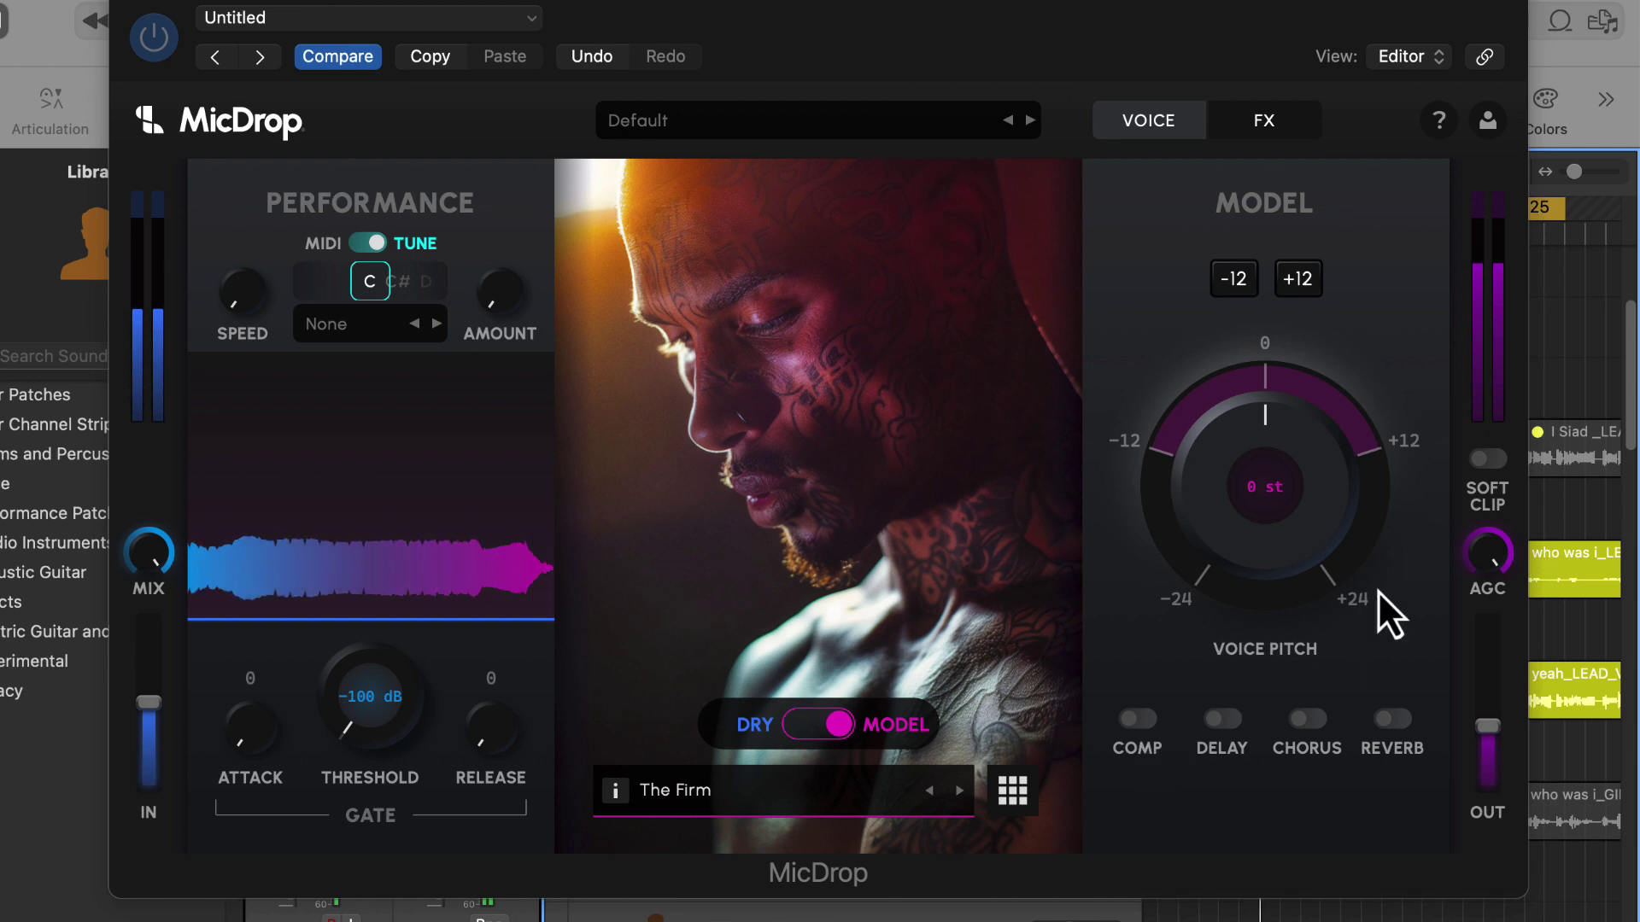
pyautogui.moveTo(1302, 540); pyautogui.dragTo(1302, 453)
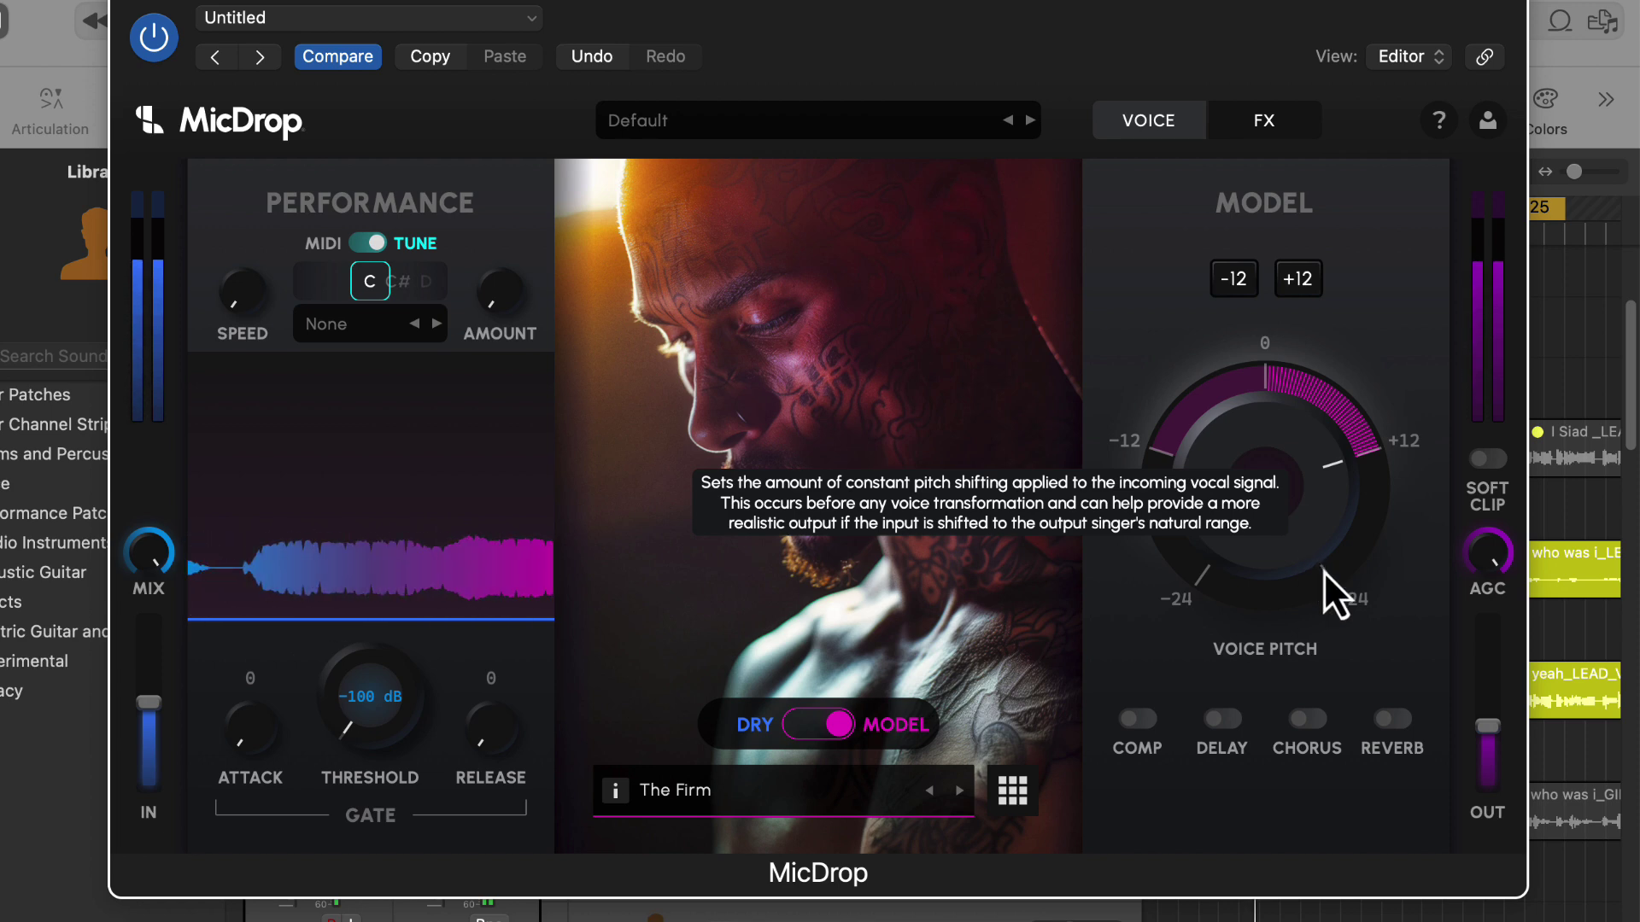
# Bypass MicDrop and move its window aside to uncover the MALE channel strip.
pyautogui.click(166, 43)
pyautogui.moveTo(158, 6); pyautogui.dragTo(517, 22)
pyautogui.click(723, 391)
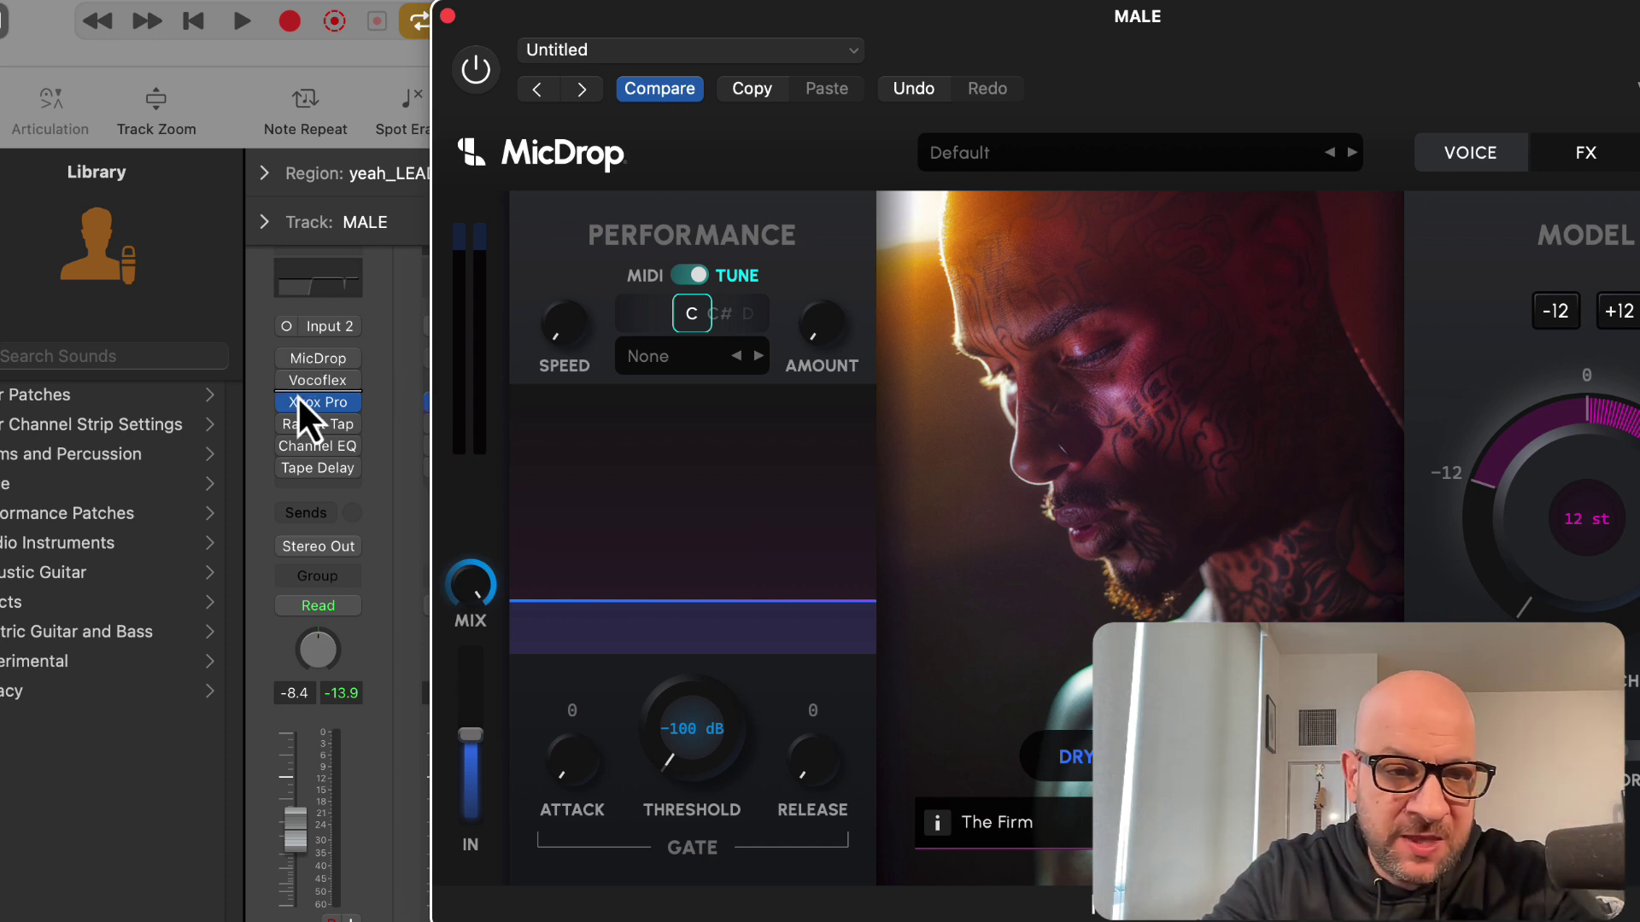
# Enable both MicDrop and Vocoflex on the MALE channel strip and start playback.
pyautogui.moveTo(285, 366)
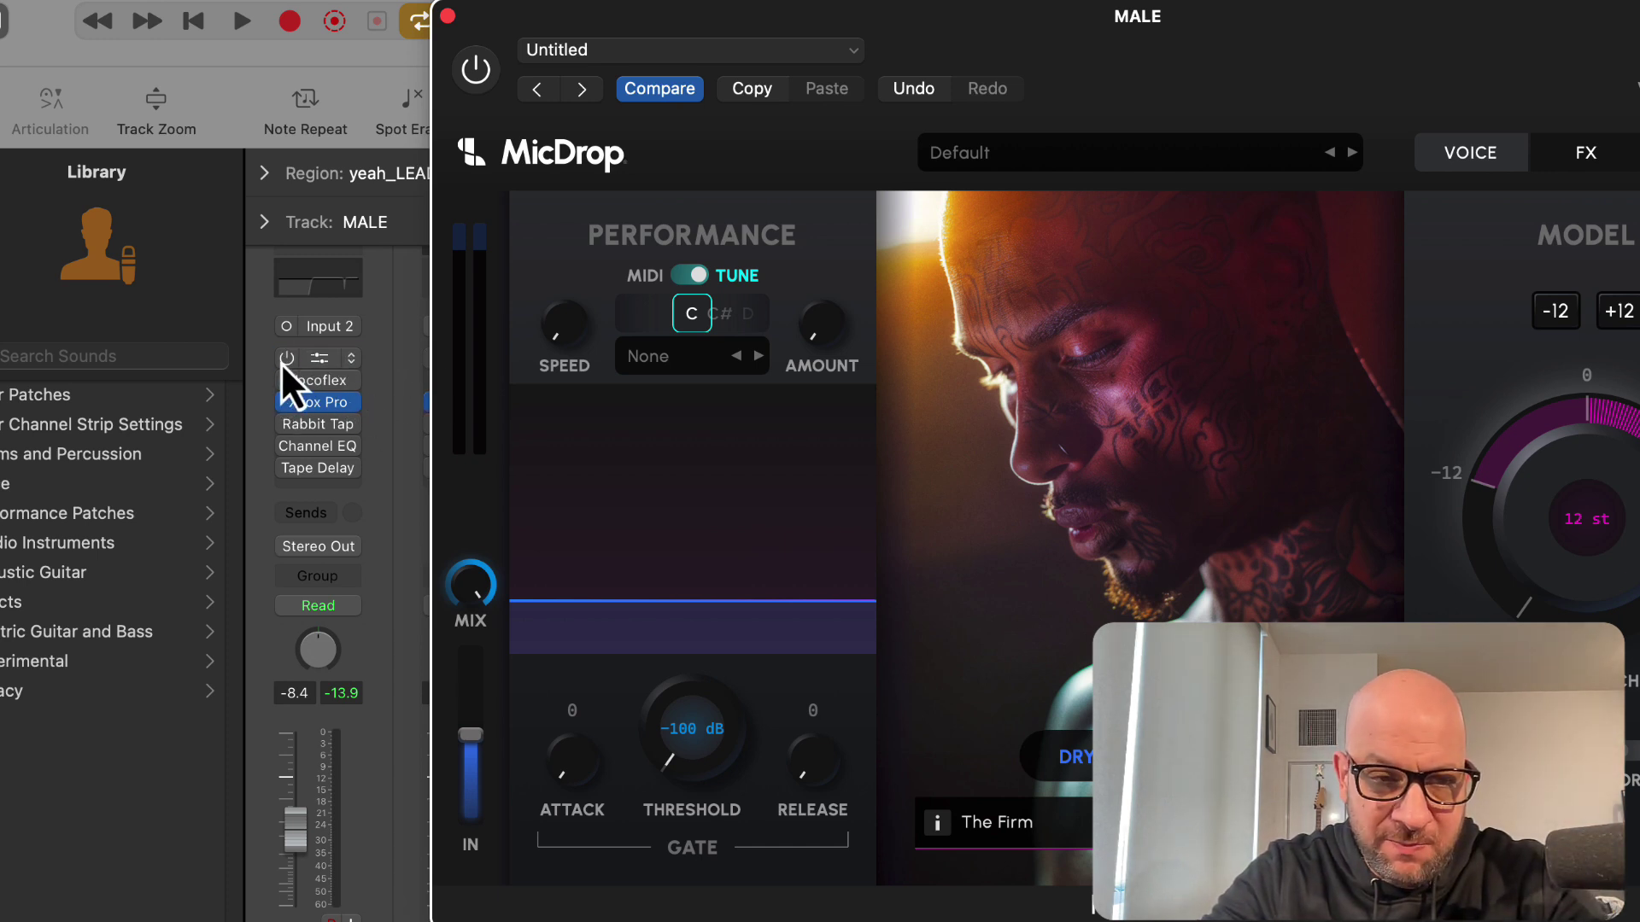
pyautogui.click(287, 358)
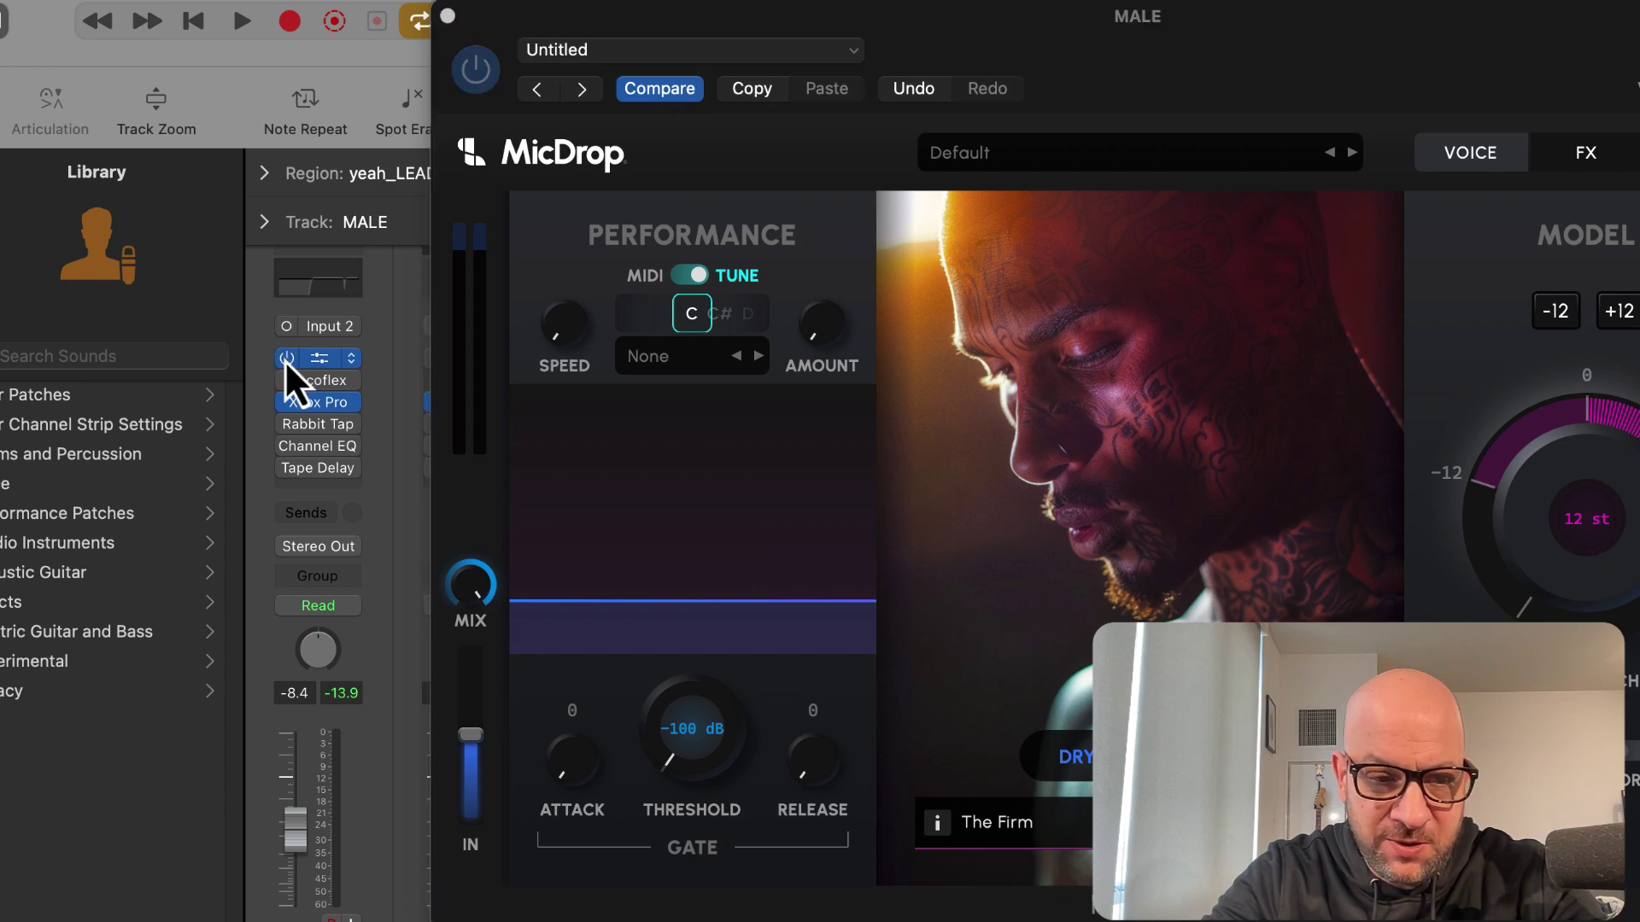
pyautogui.click(448, 16)
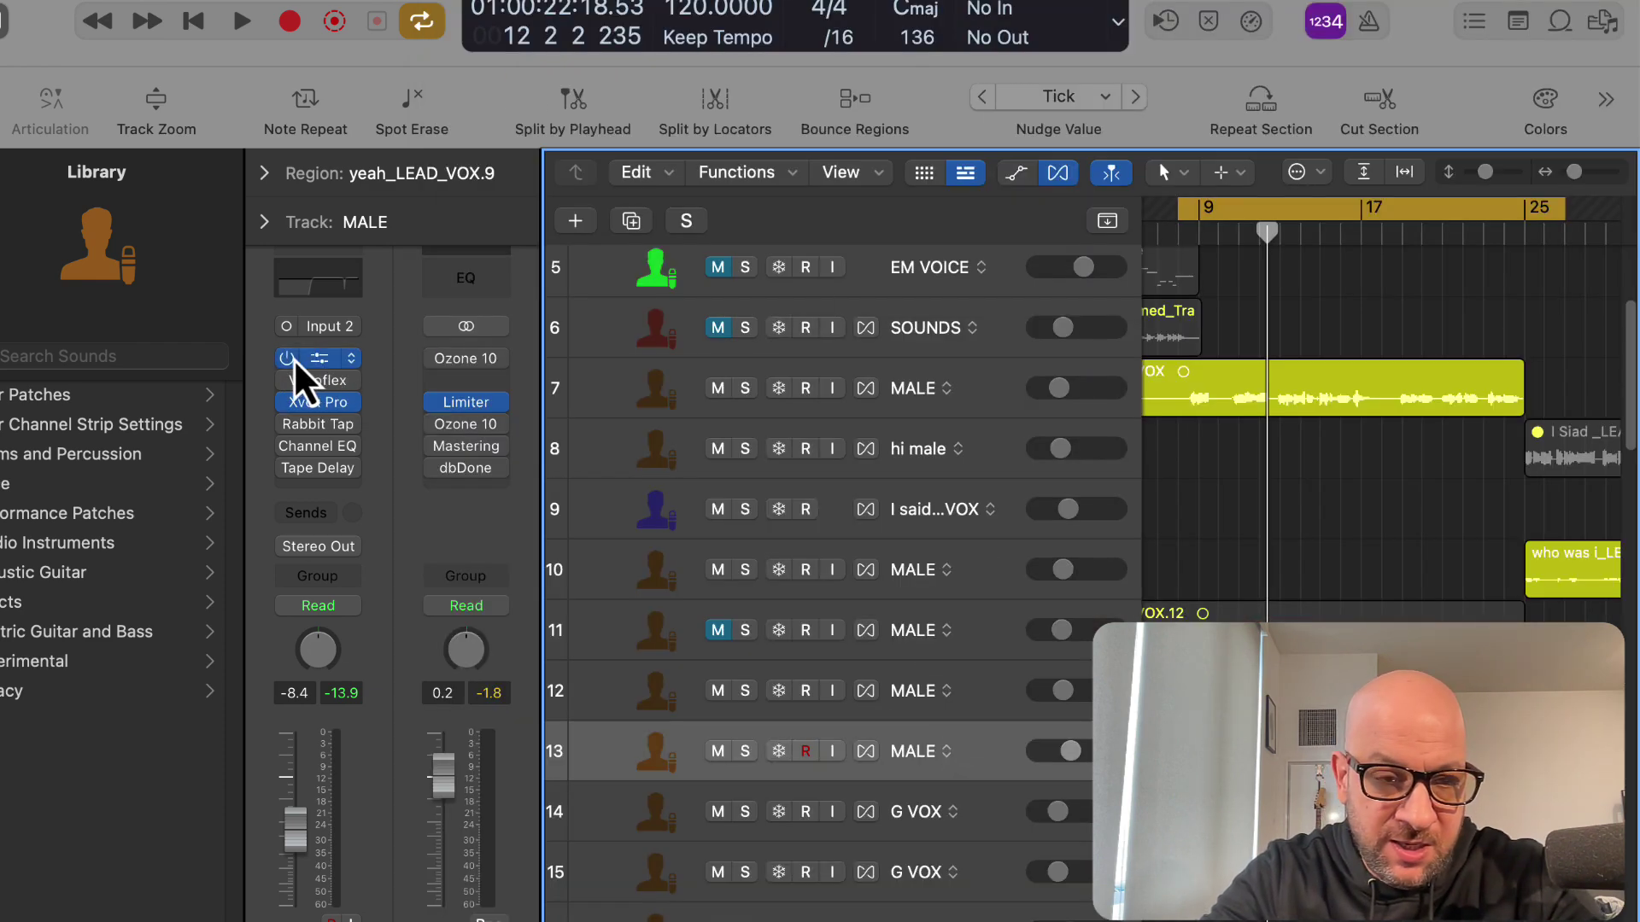
pyautogui.click(321, 362)
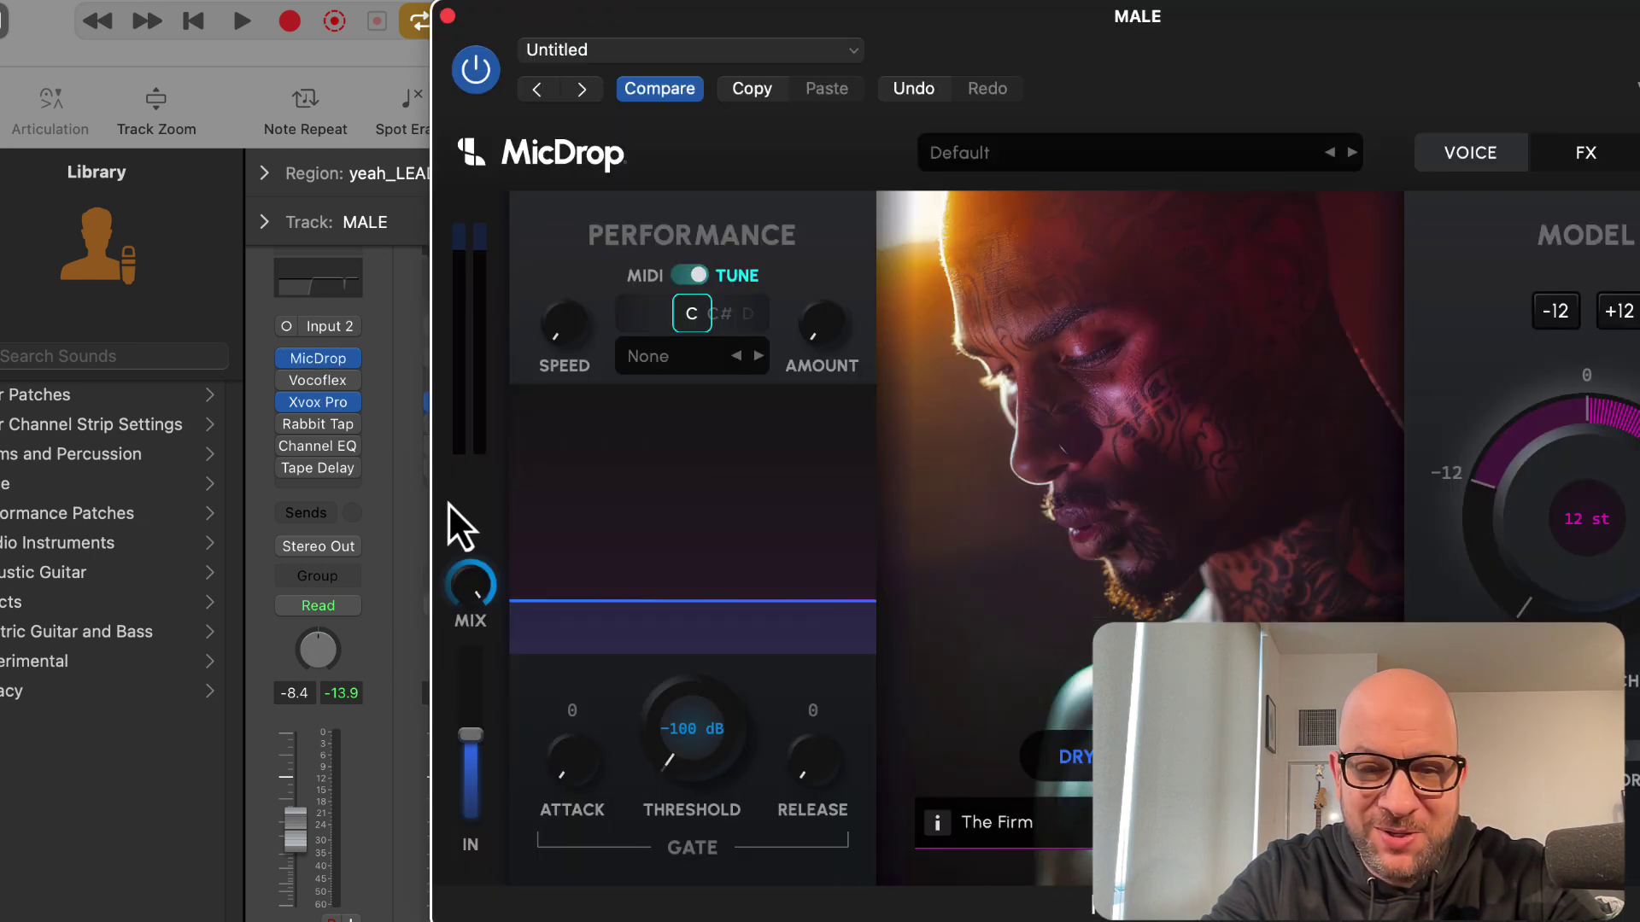
pyautogui.click(287, 386)
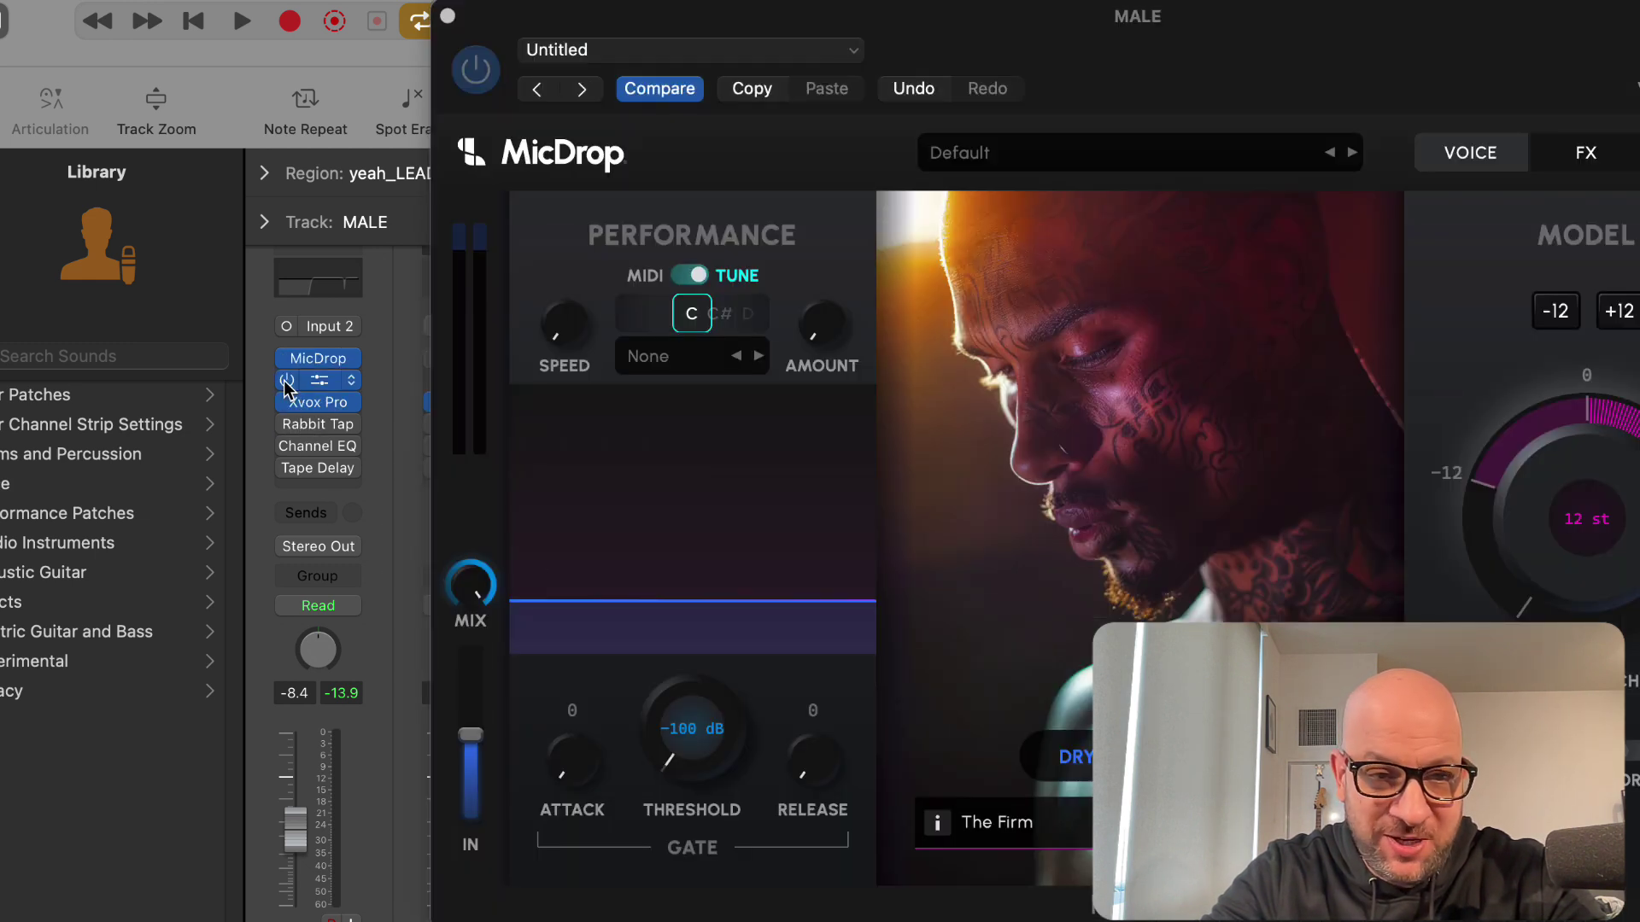
pyautogui.press('space')
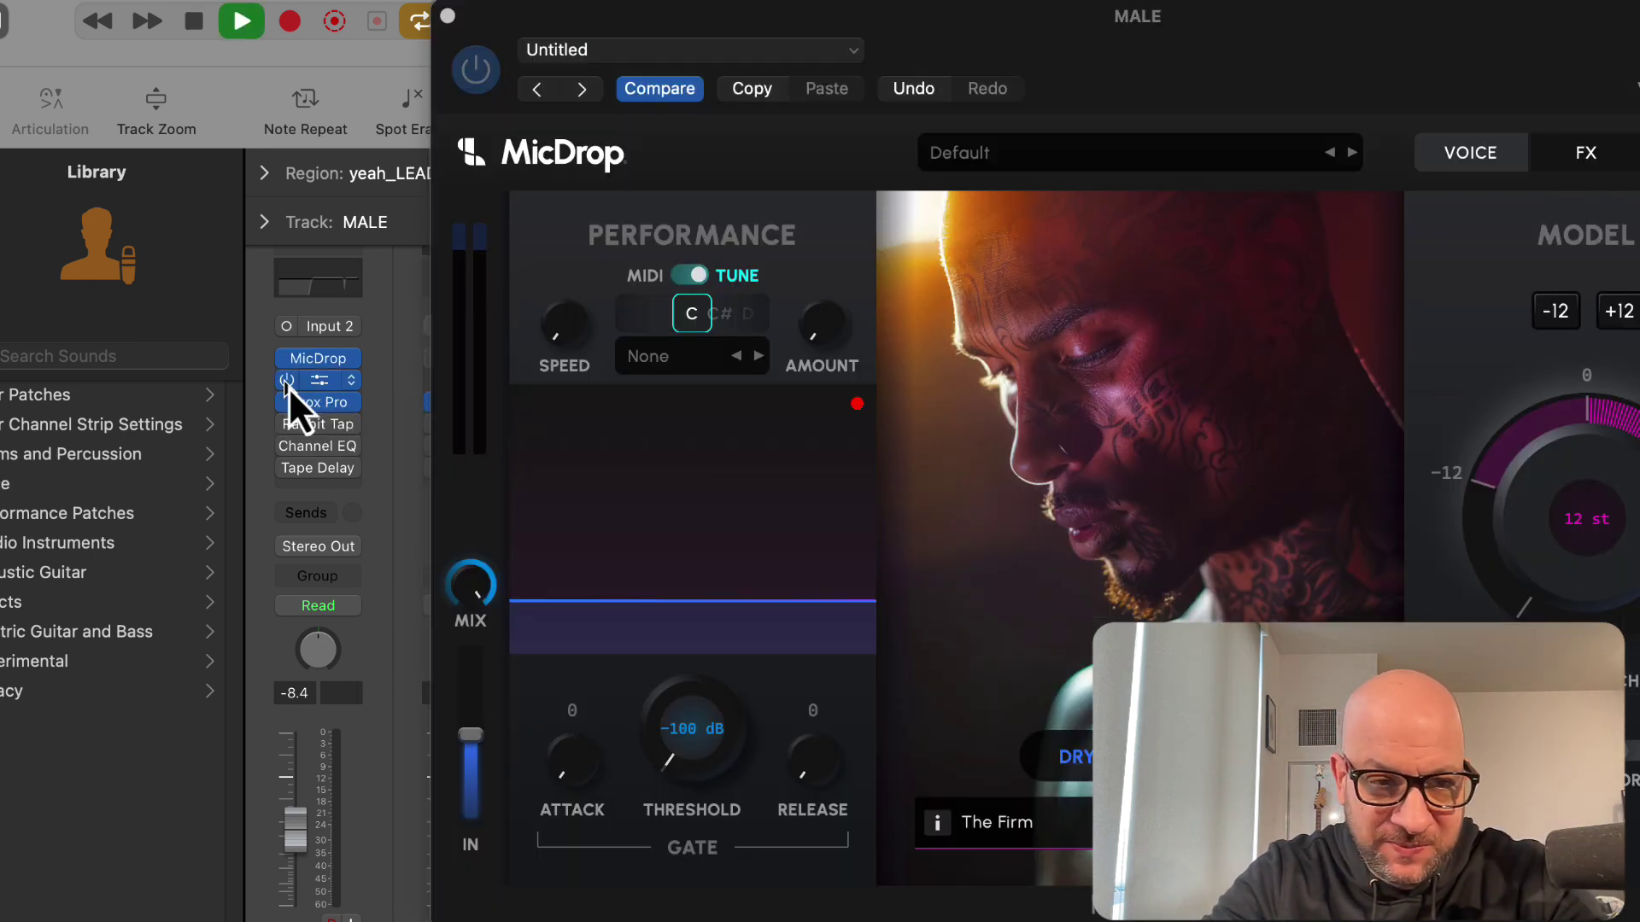
# Open Vocoflex, move the blend point beside the Delicate Female C-Pop curve, and set the pitch shift to 0 while auditioning.
pyautogui.click(321, 384)
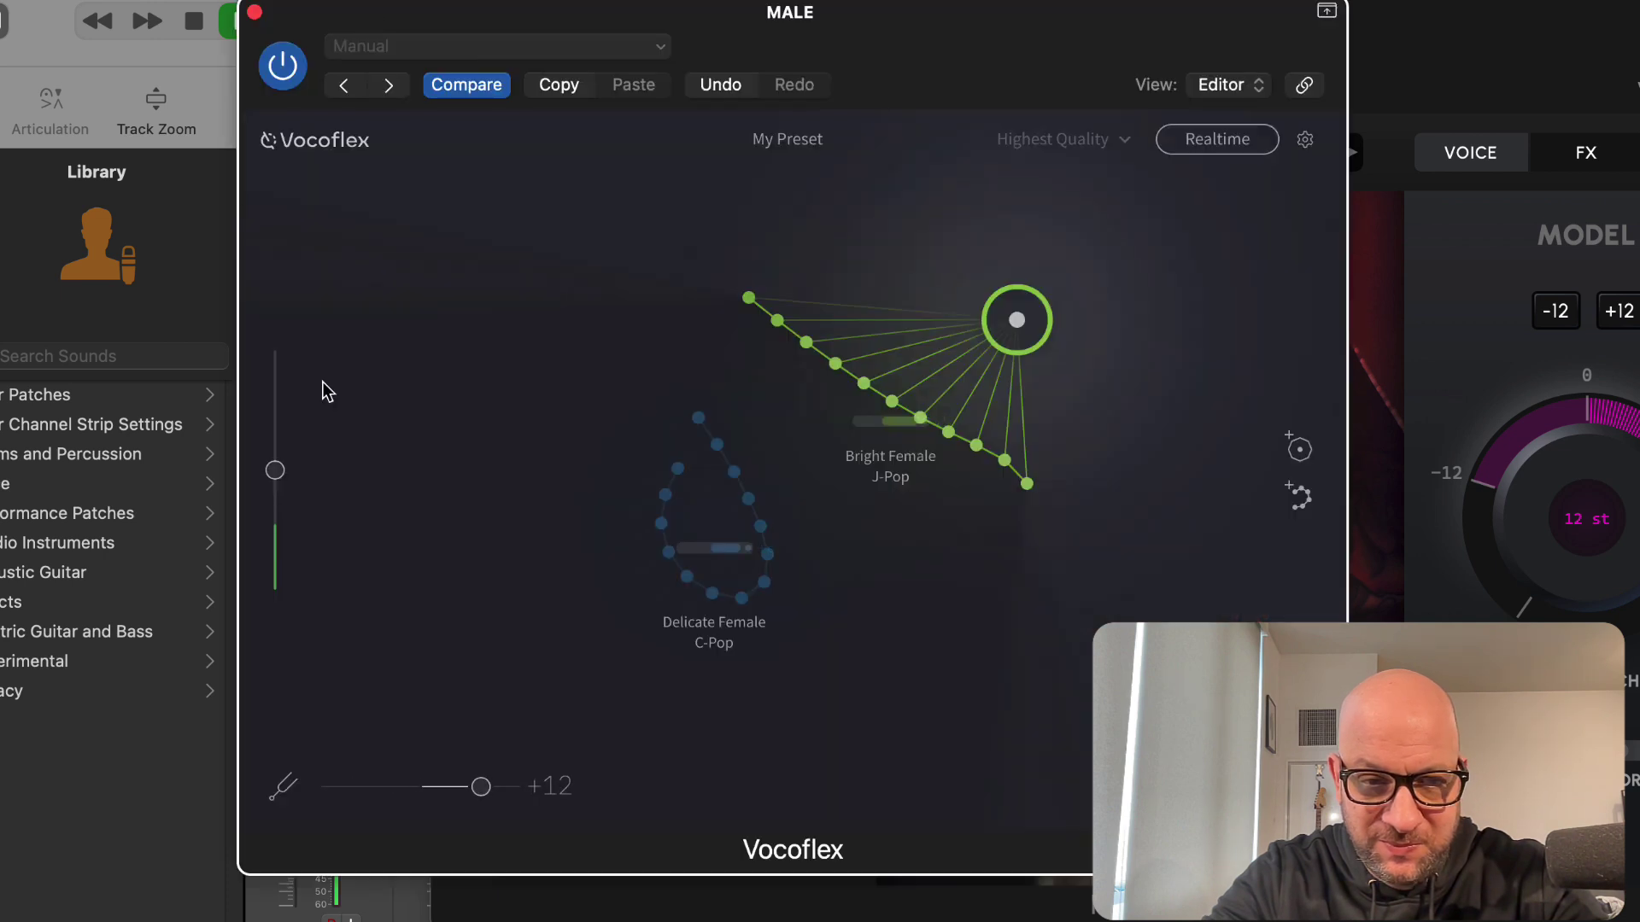
pyautogui.moveTo(988, 359); pyautogui.dragTo(611, 507)
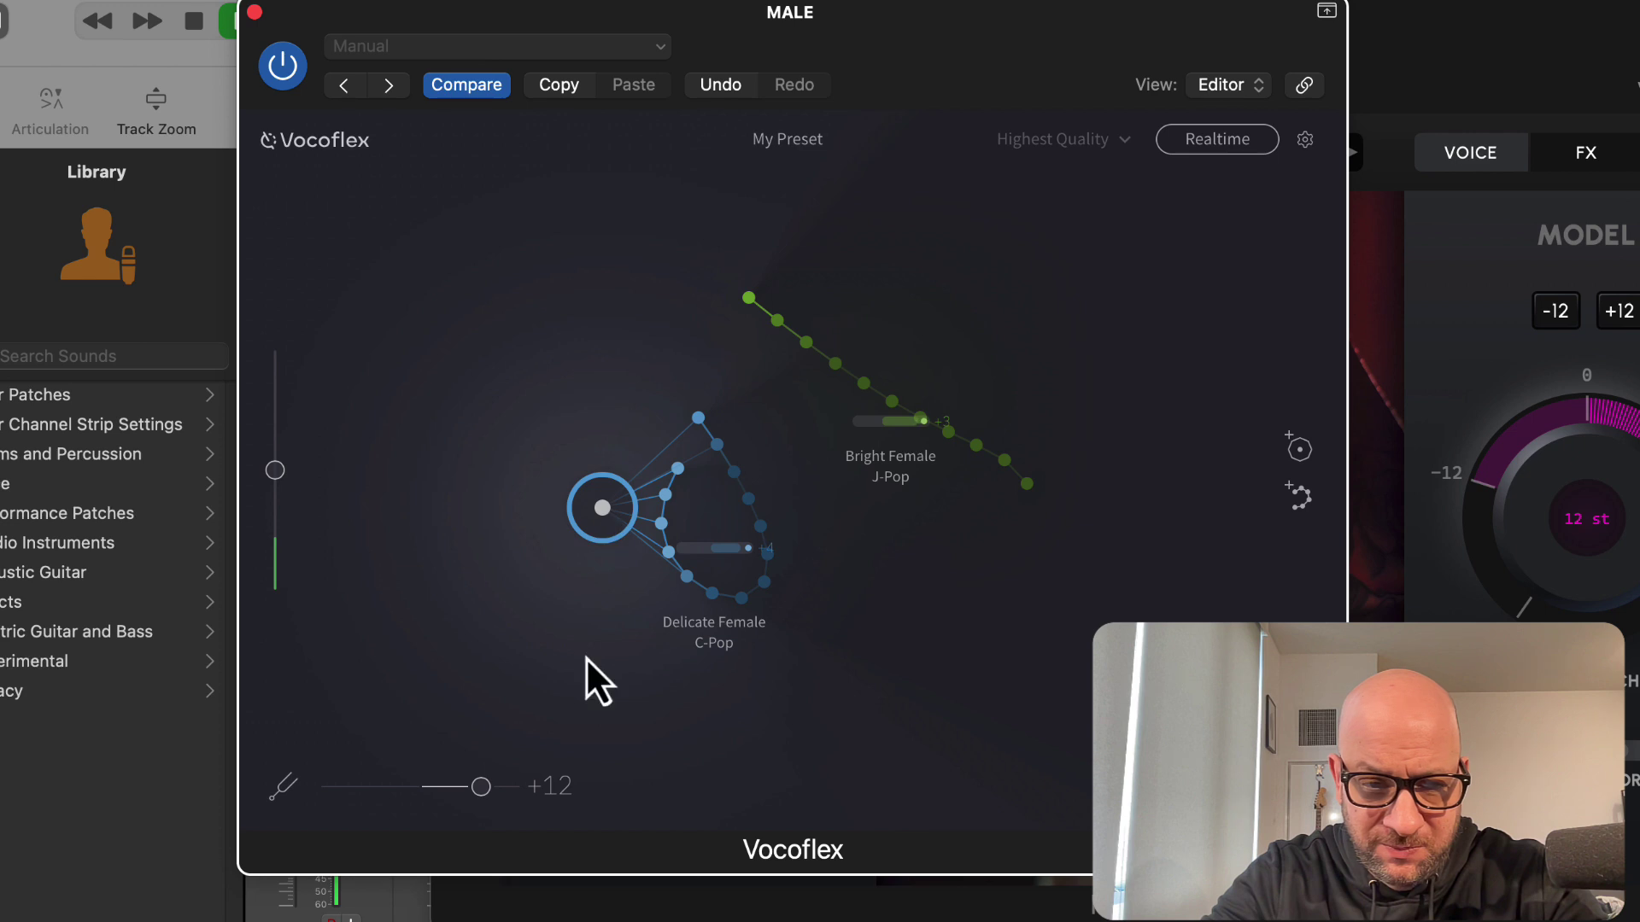
pyautogui.moveTo(434, 802); pyautogui.dragTo(418, 803)
pyautogui.press('space')
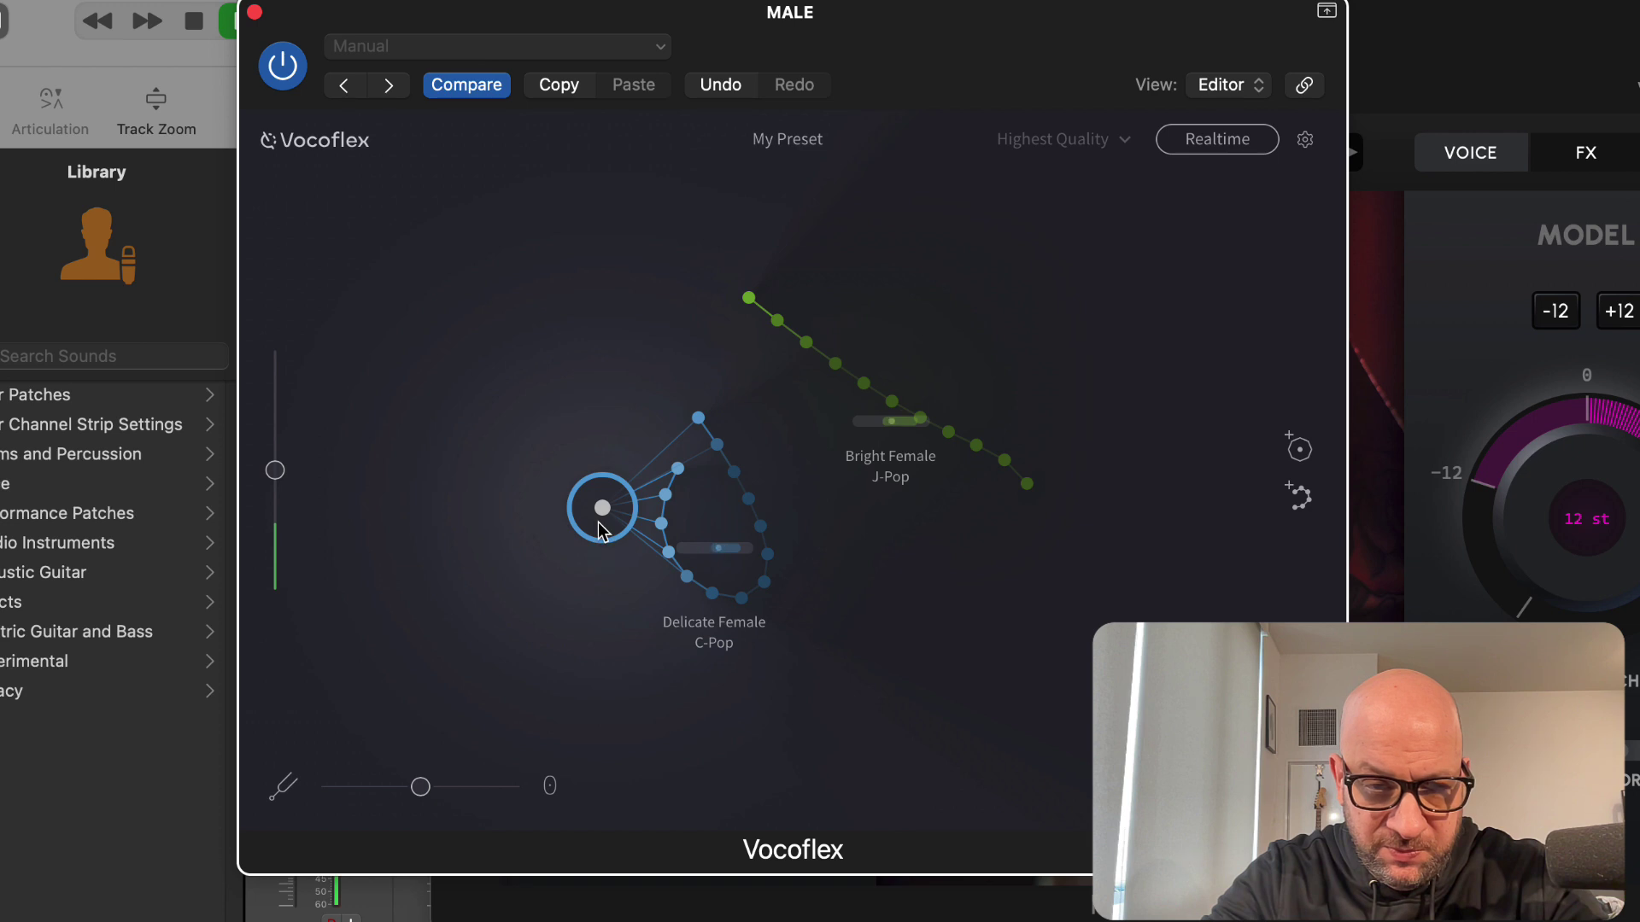
pyautogui.moveTo(602, 507); pyautogui.dragTo(587, 528)
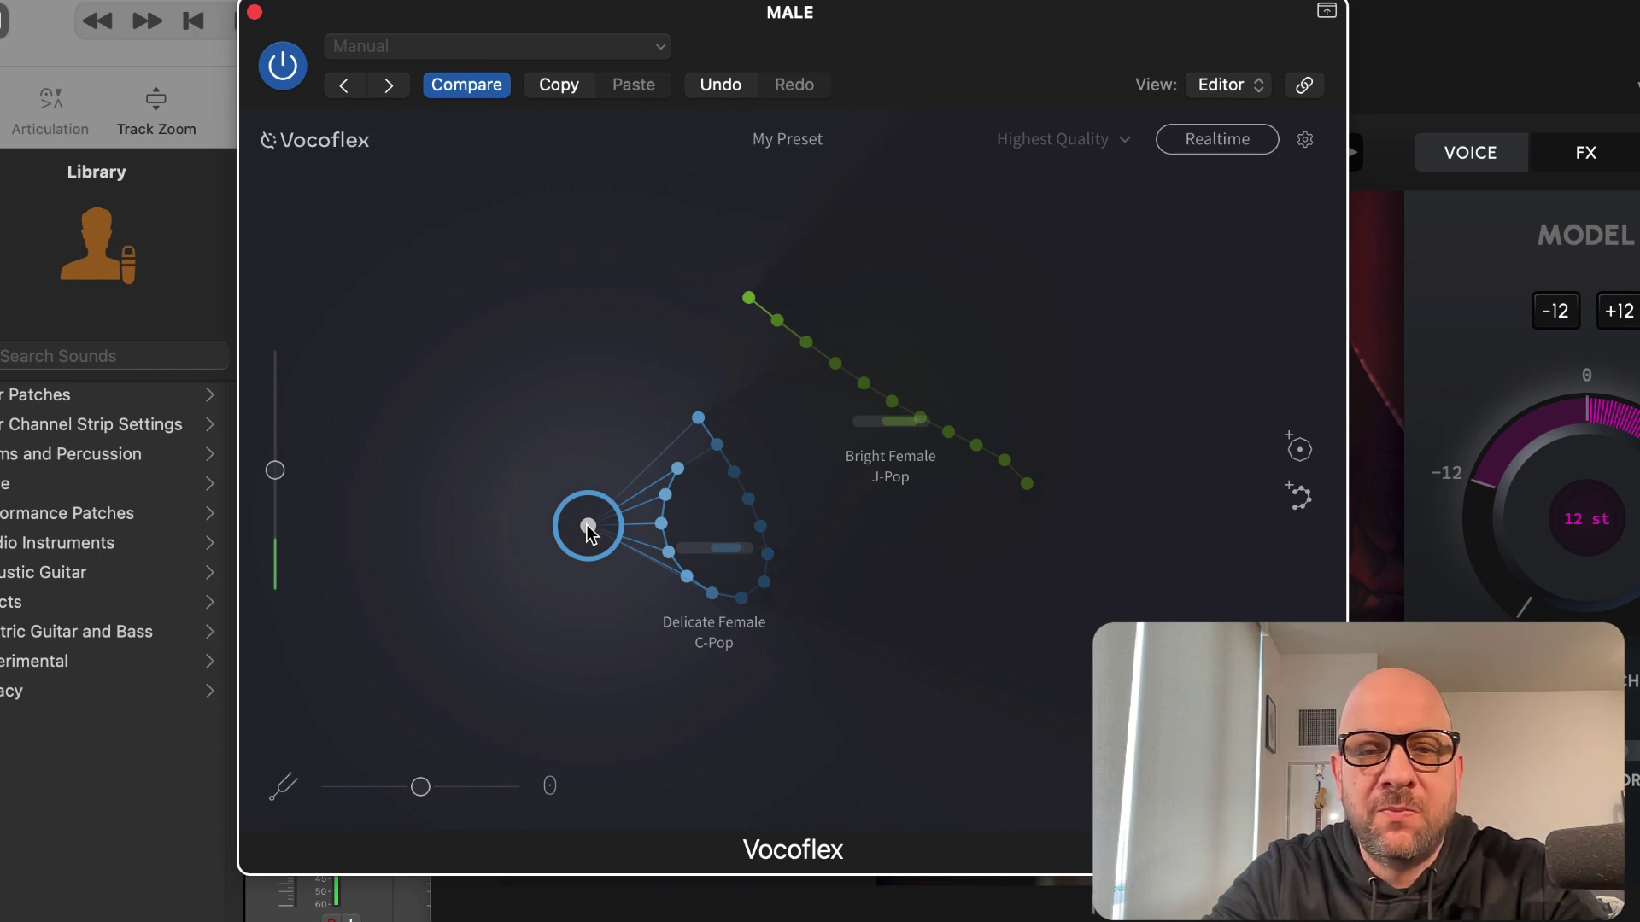
# Move the Vocoflex window aside and audition the vocal with both MicDrop and Vocoflex bypassed.
pyautogui.moveTo(382, 29); pyautogui.dragTo(1102, 551)
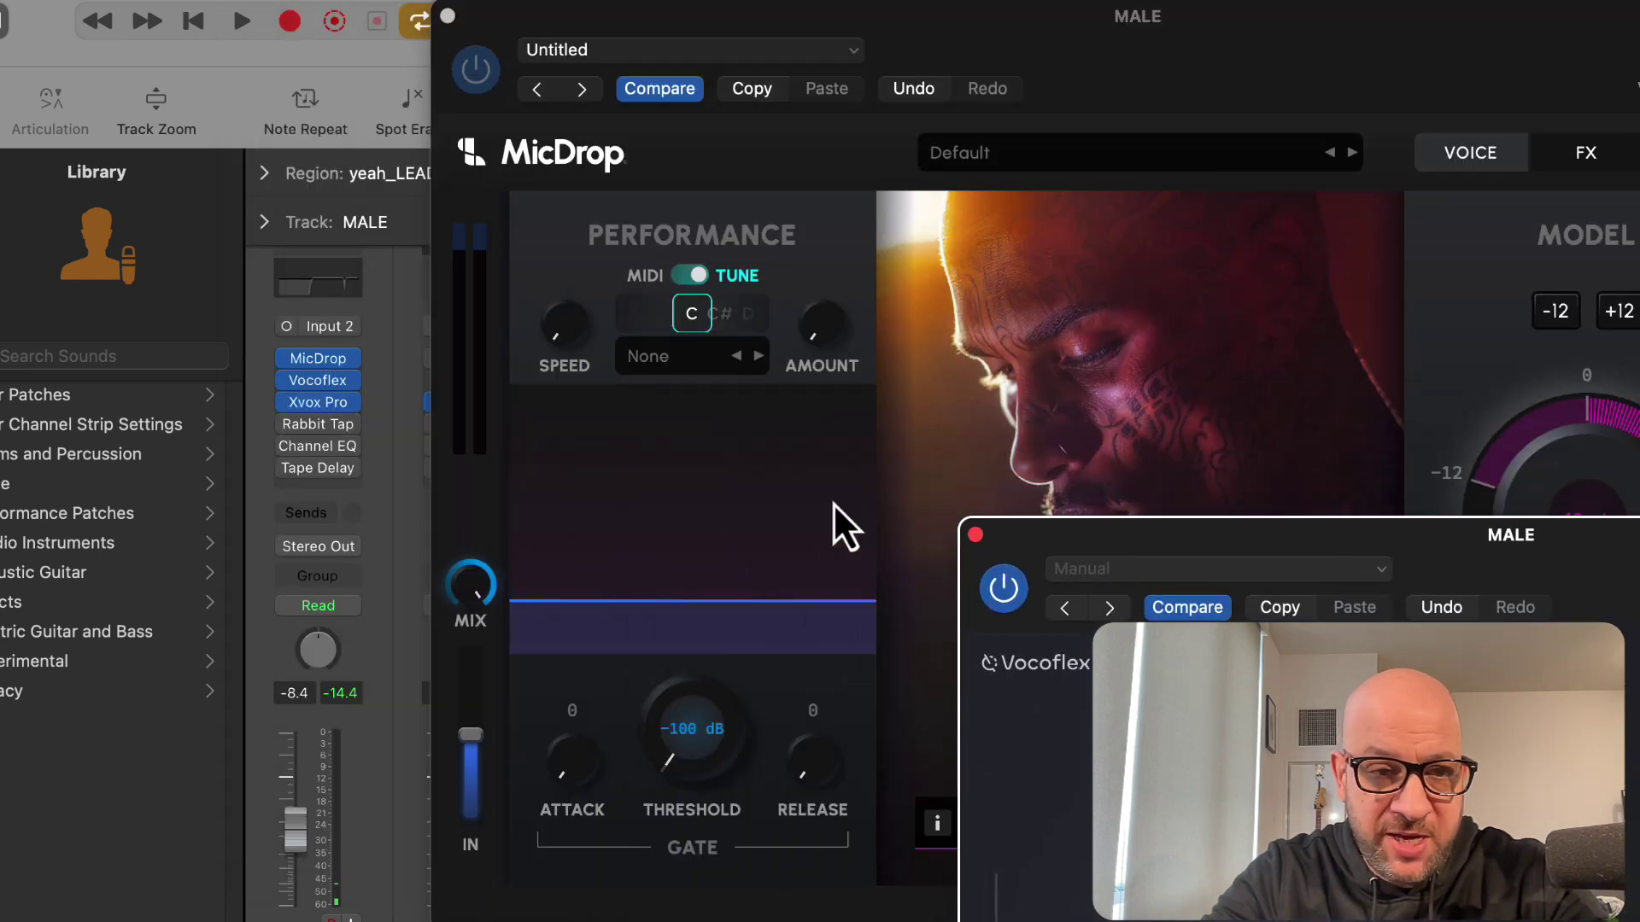
pyautogui.click(287, 359)
pyautogui.press('space')
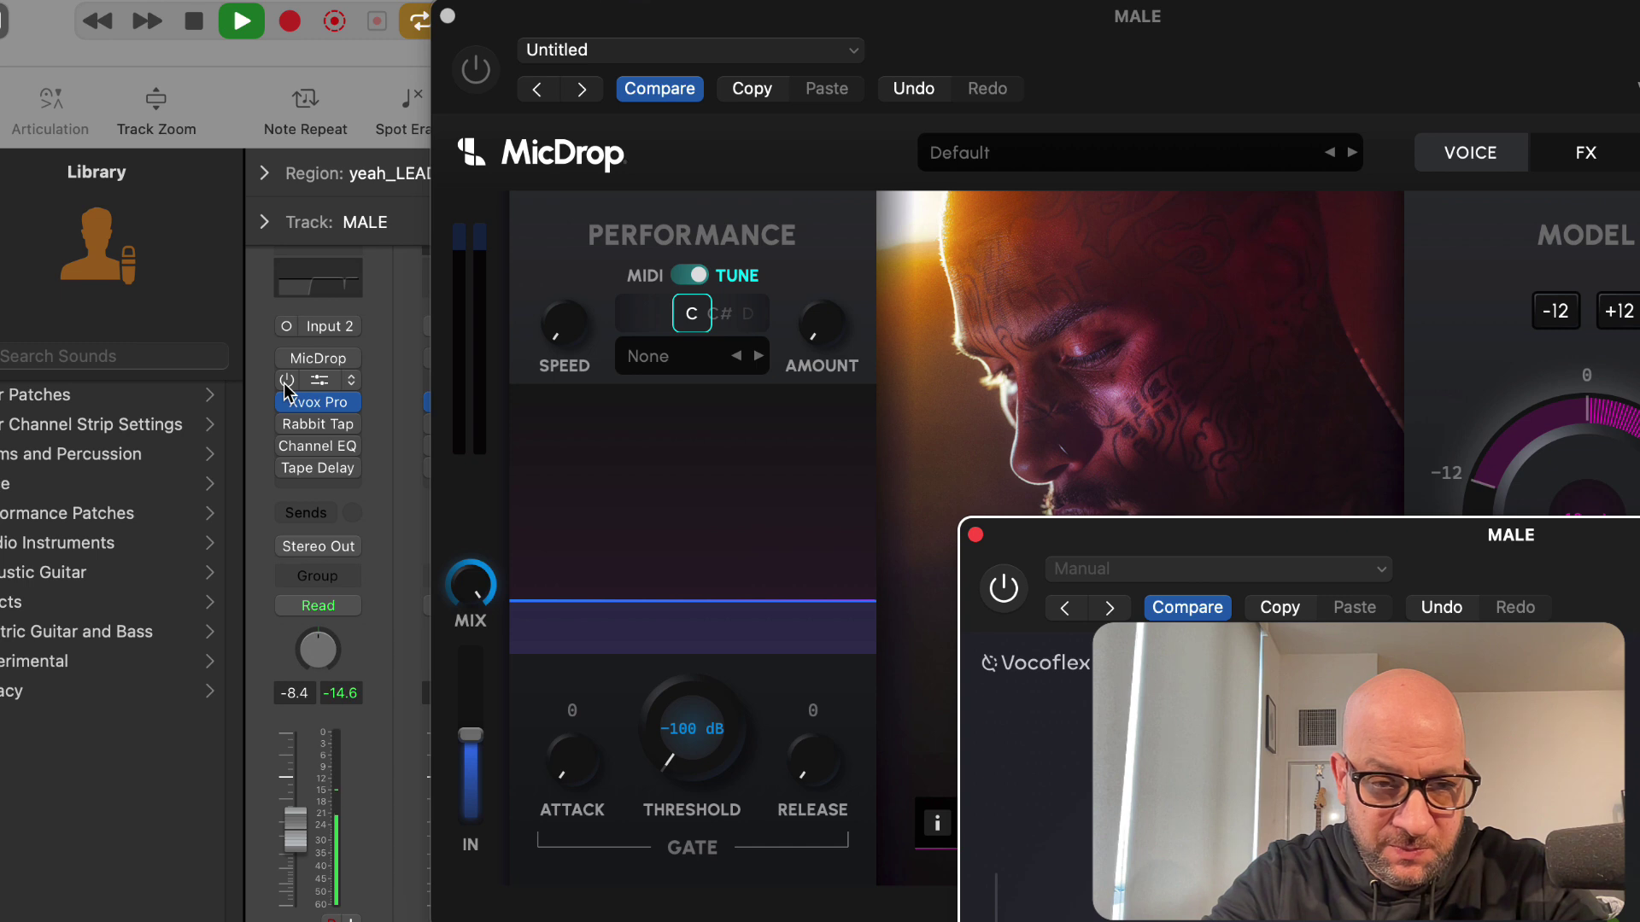
pyautogui.press('space')
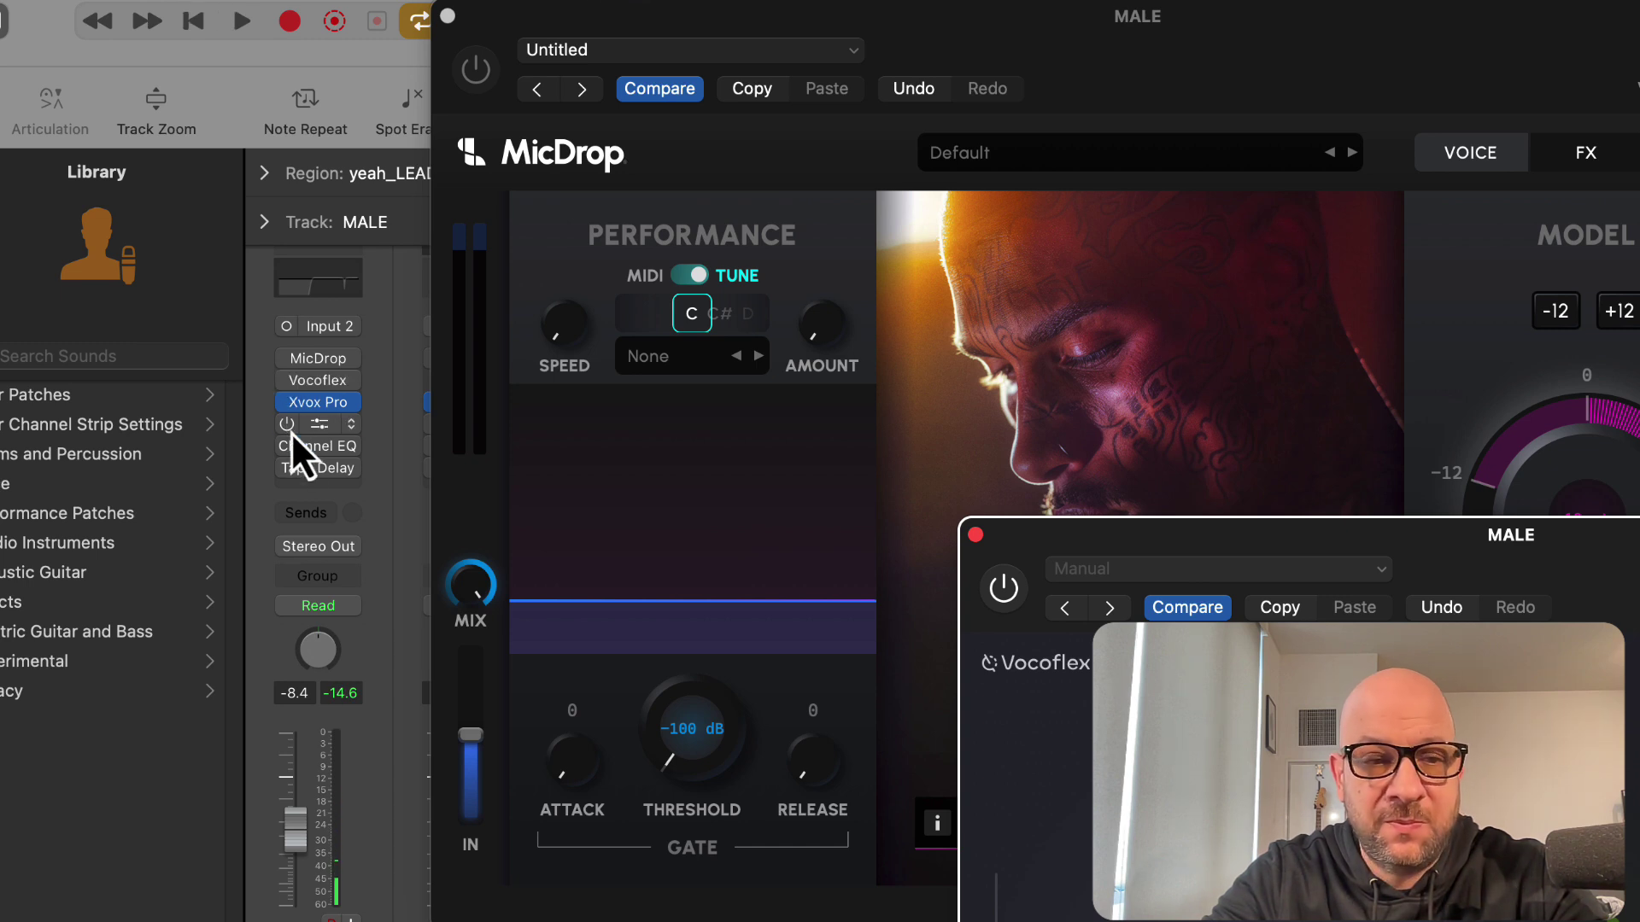
# Enable only MicDrop and audition the vocal without Vocoflex.
pyautogui.click(287, 359)
pyautogui.press('space')
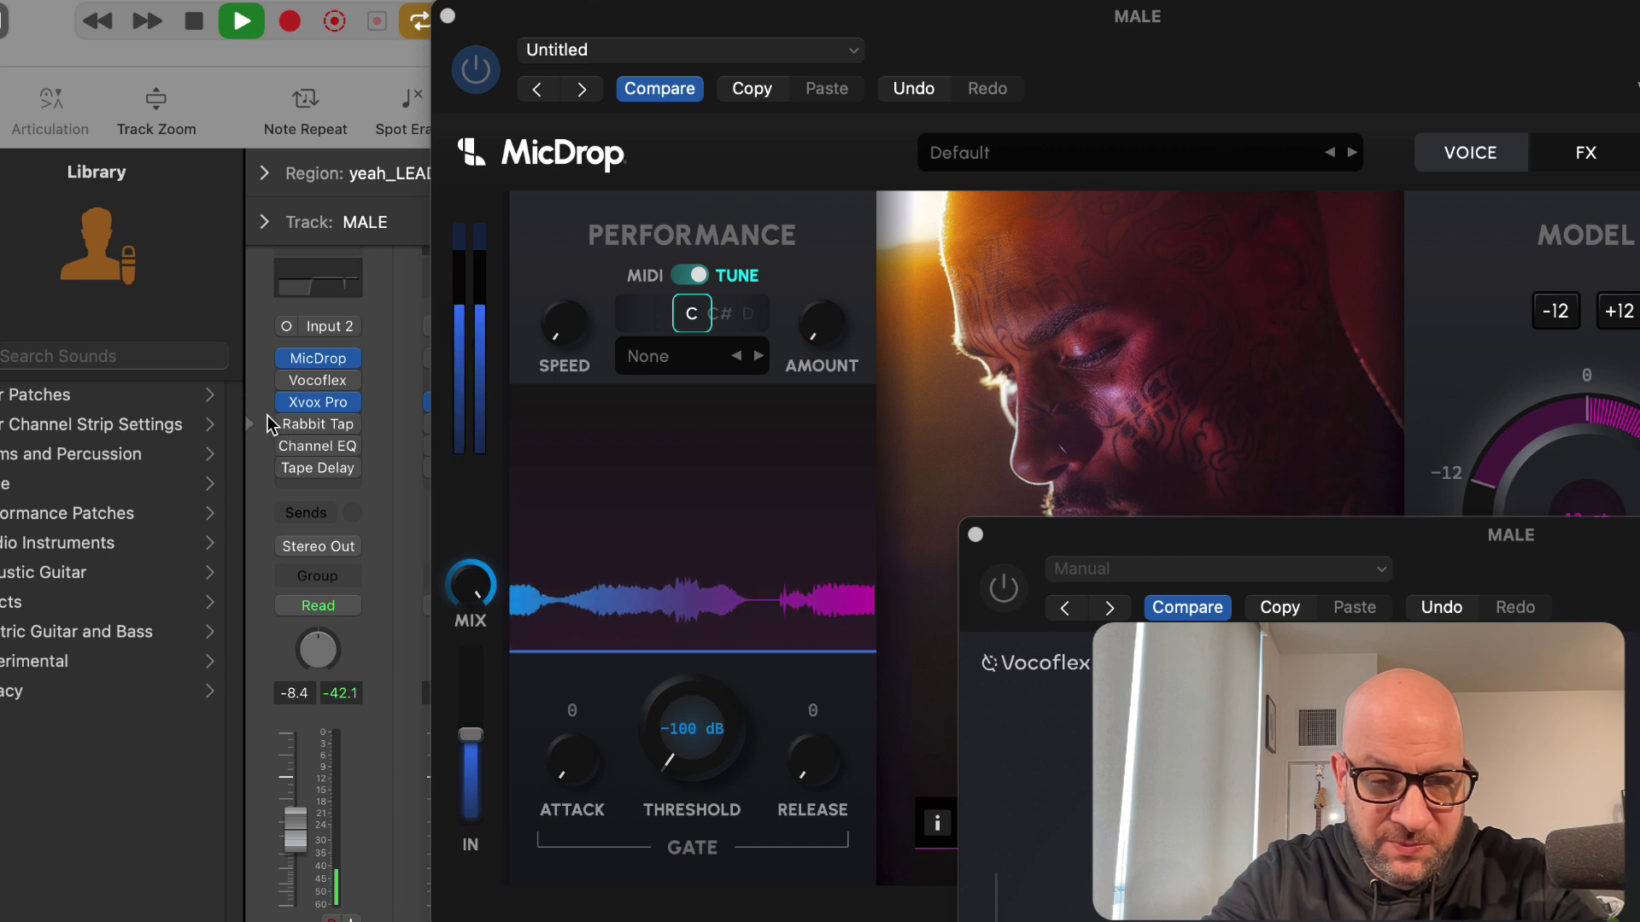
pyautogui.press('space')
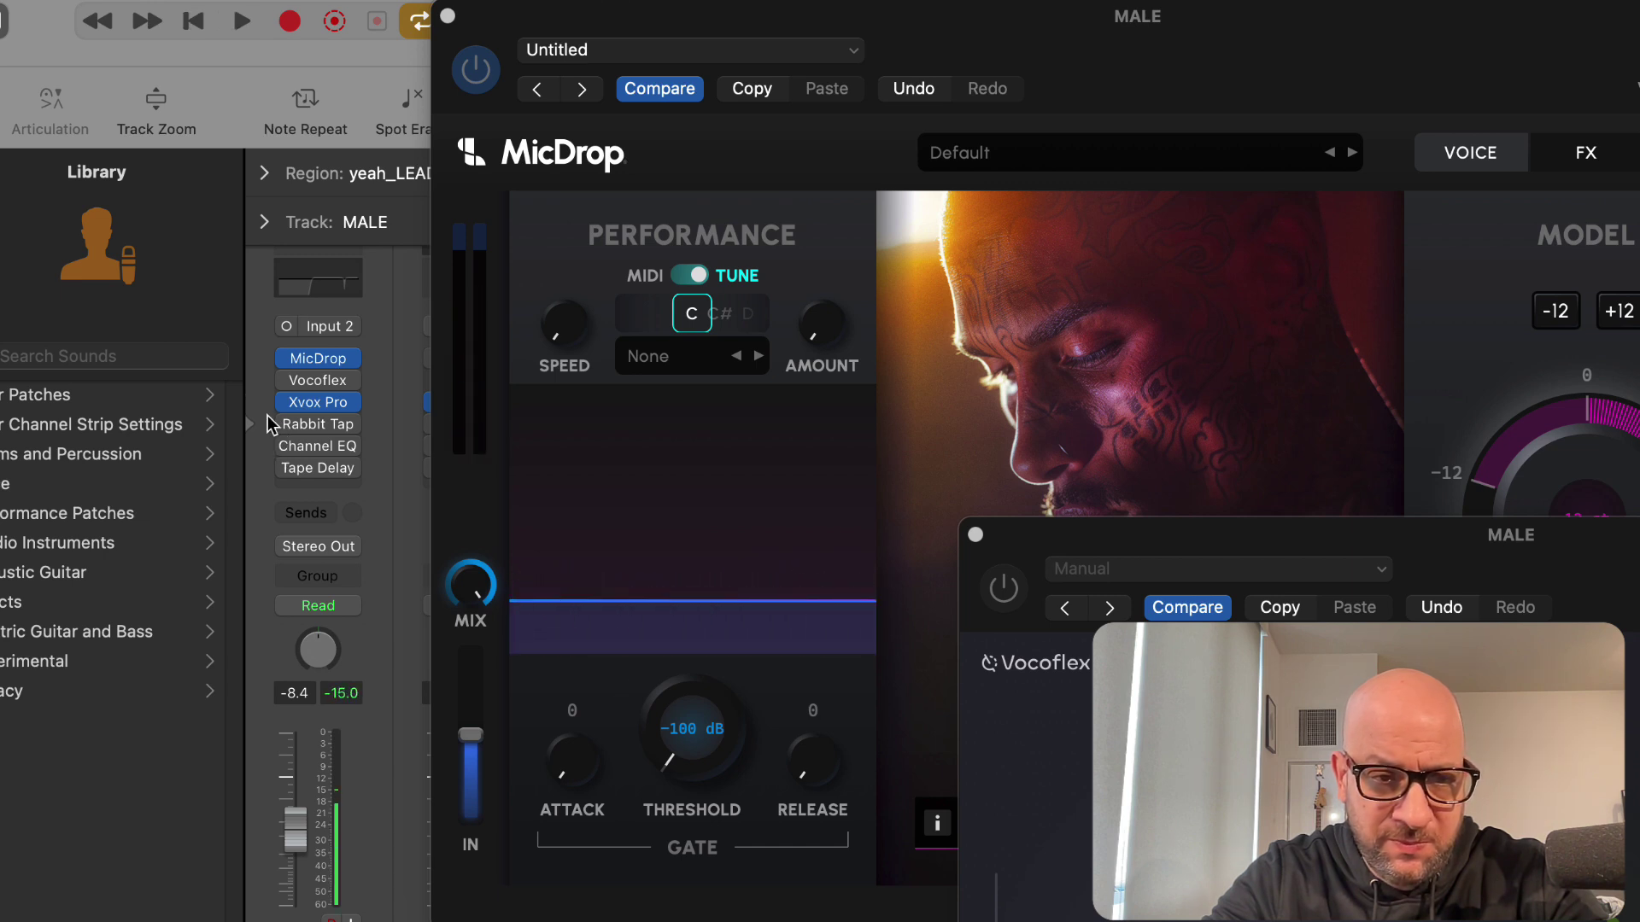
# Enable Vocoflex after MicDrop and move its blend point beside the Bright Female J-Pop curve while auditioning the combination.
pyautogui.moveTo(285, 386)
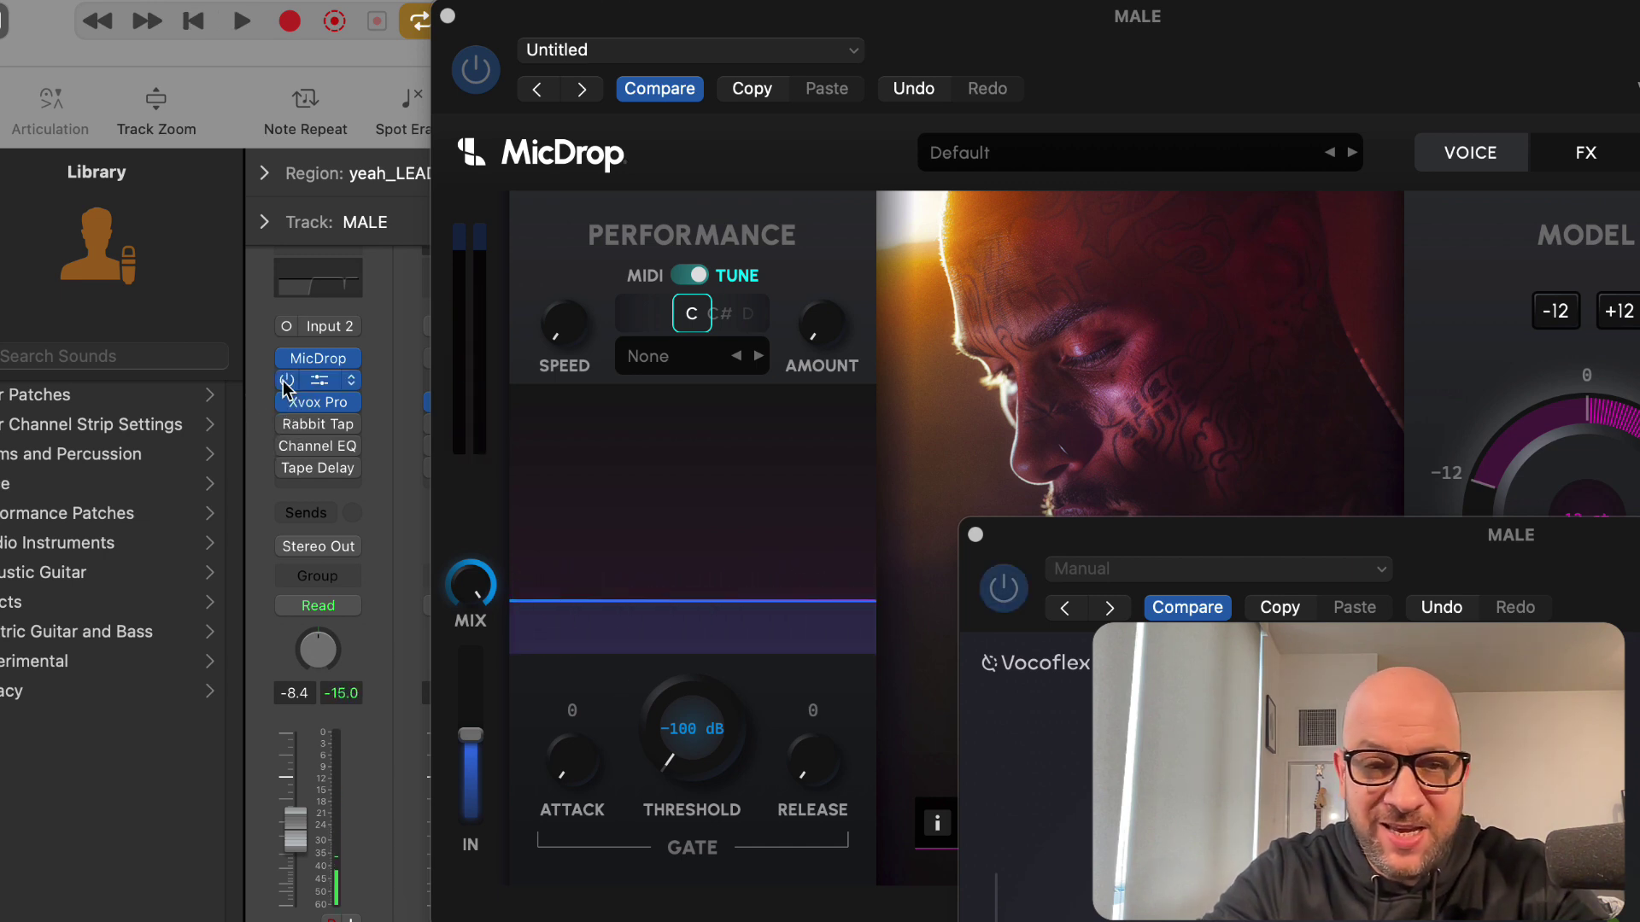
pyautogui.press('space')
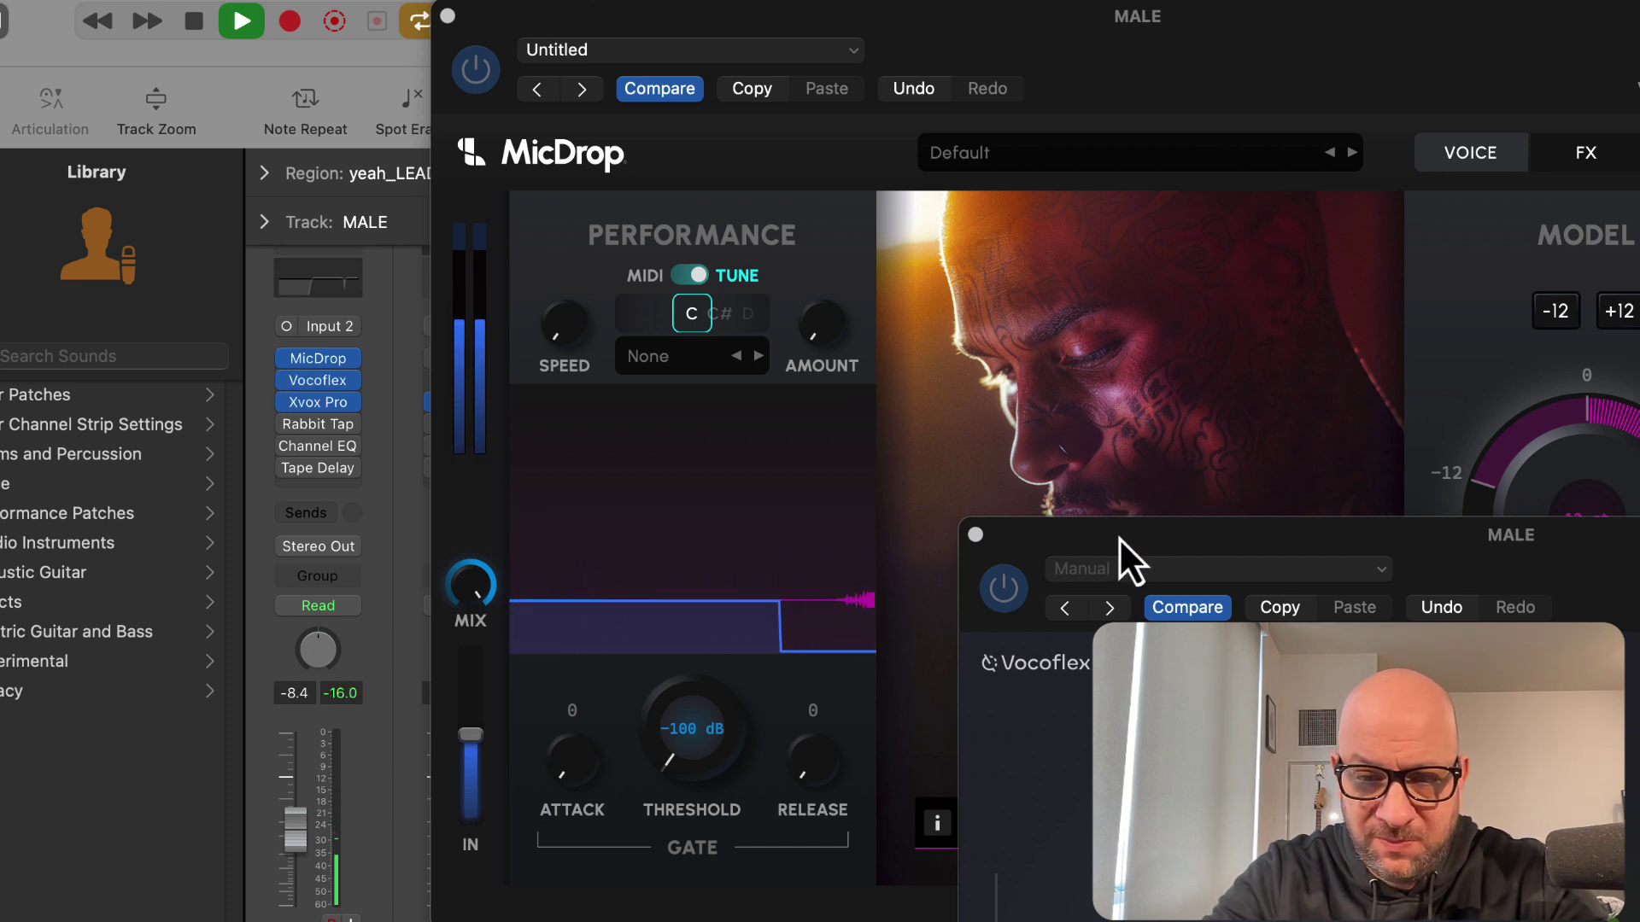
pyautogui.moveTo(1119, 535); pyautogui.dragTo(460, 114)
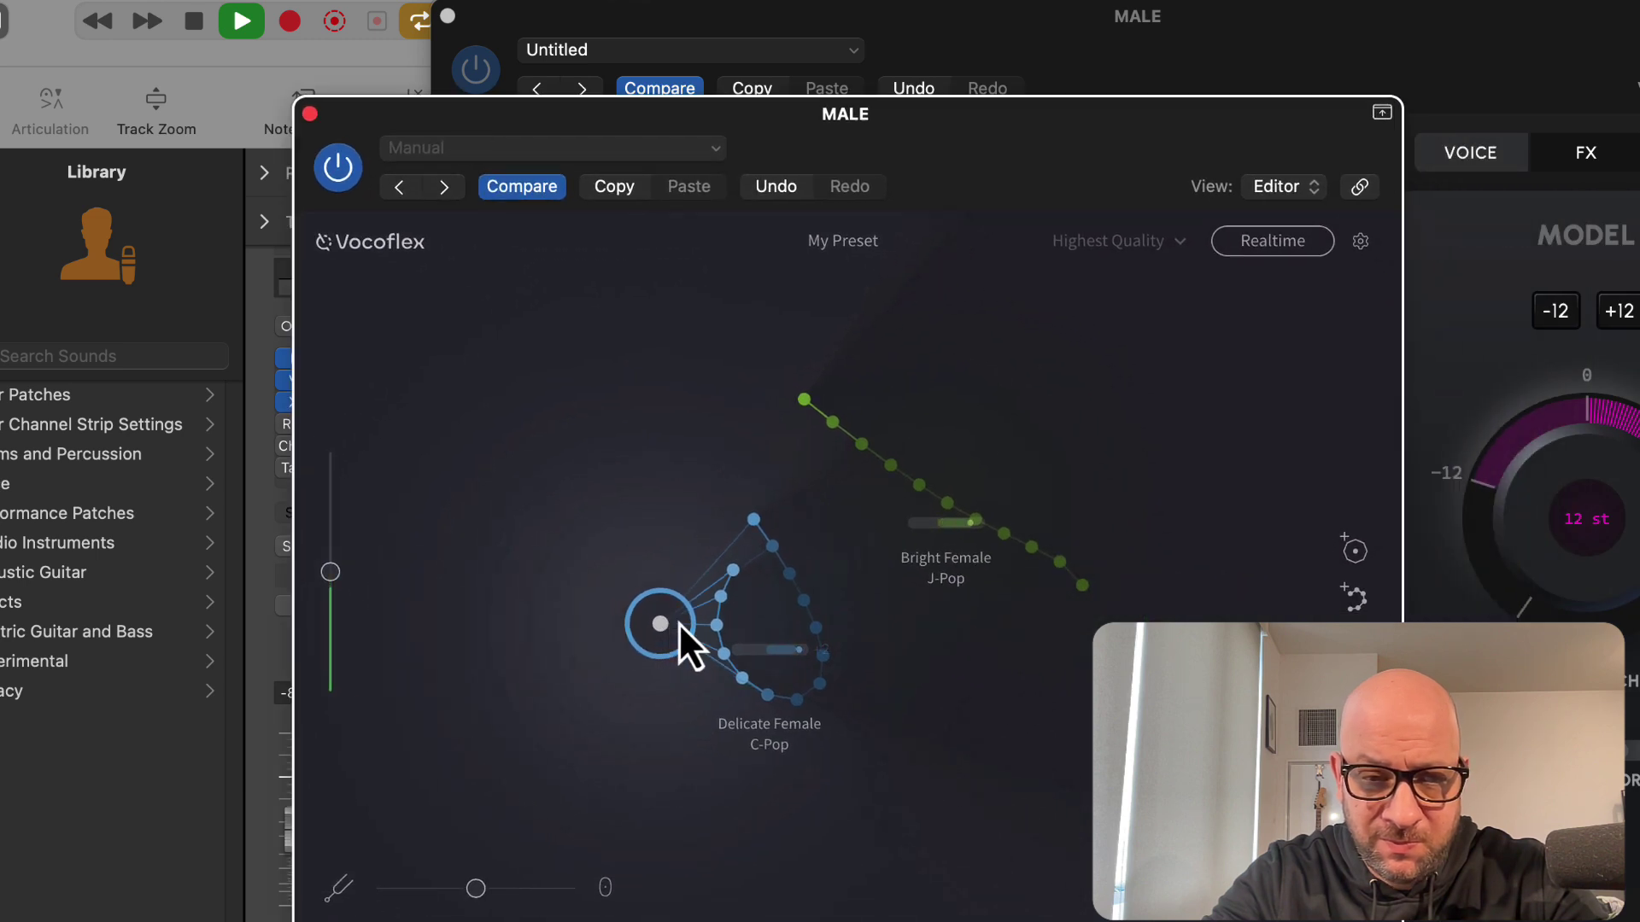
pyautogui.moveTo(680, 626); pyautogui.dragTo(1089, 383)
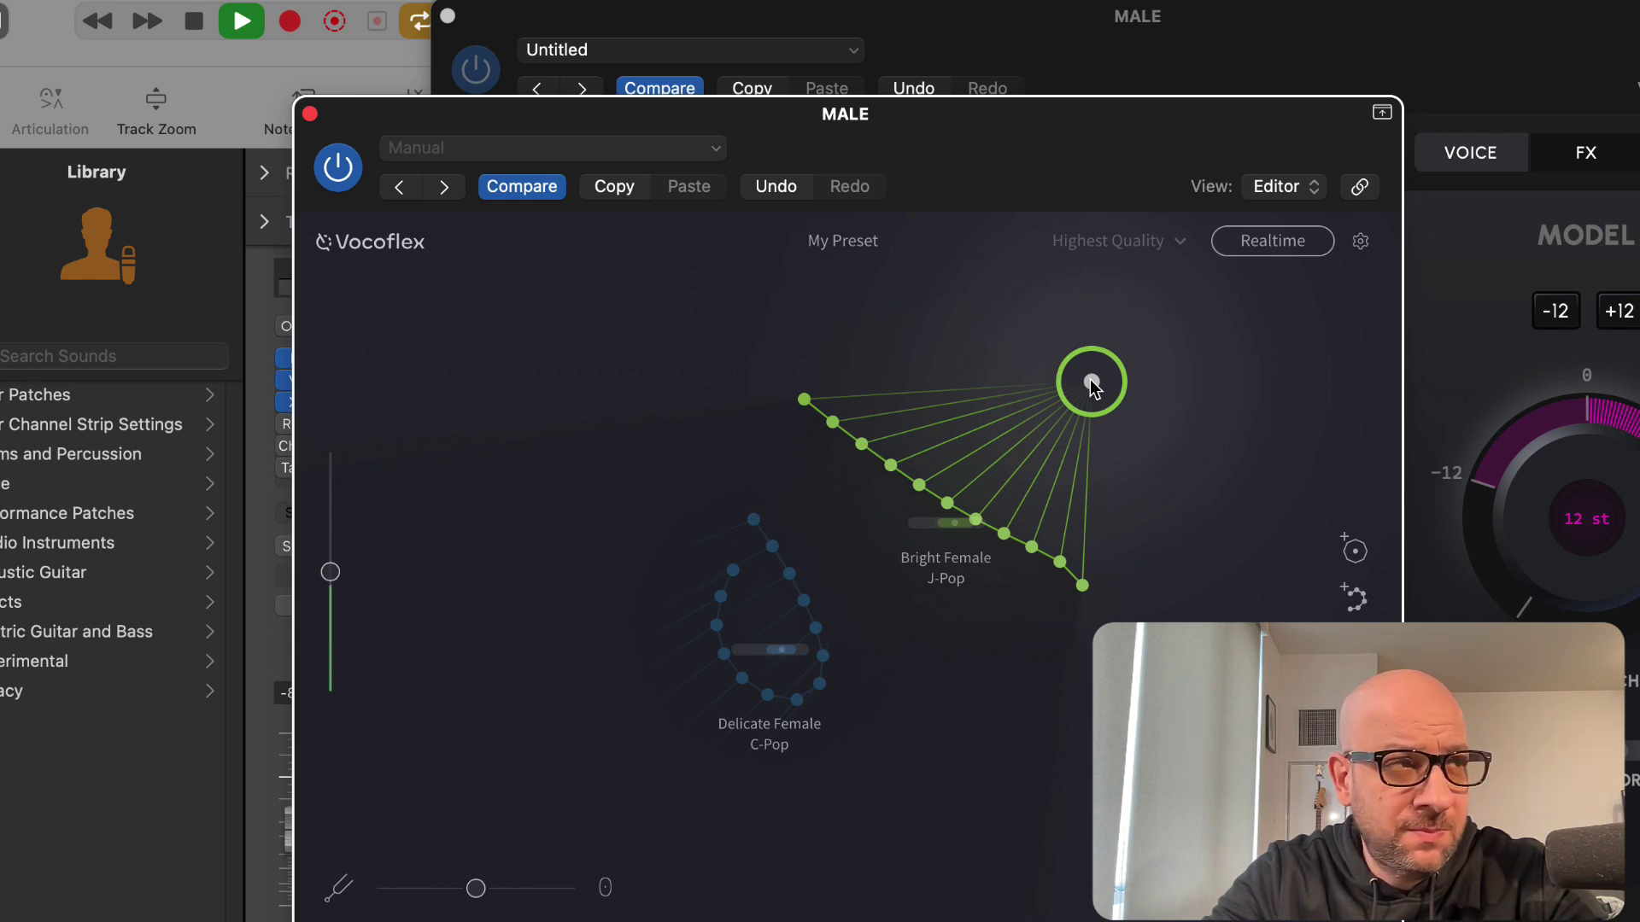
pyautogui.press('space')
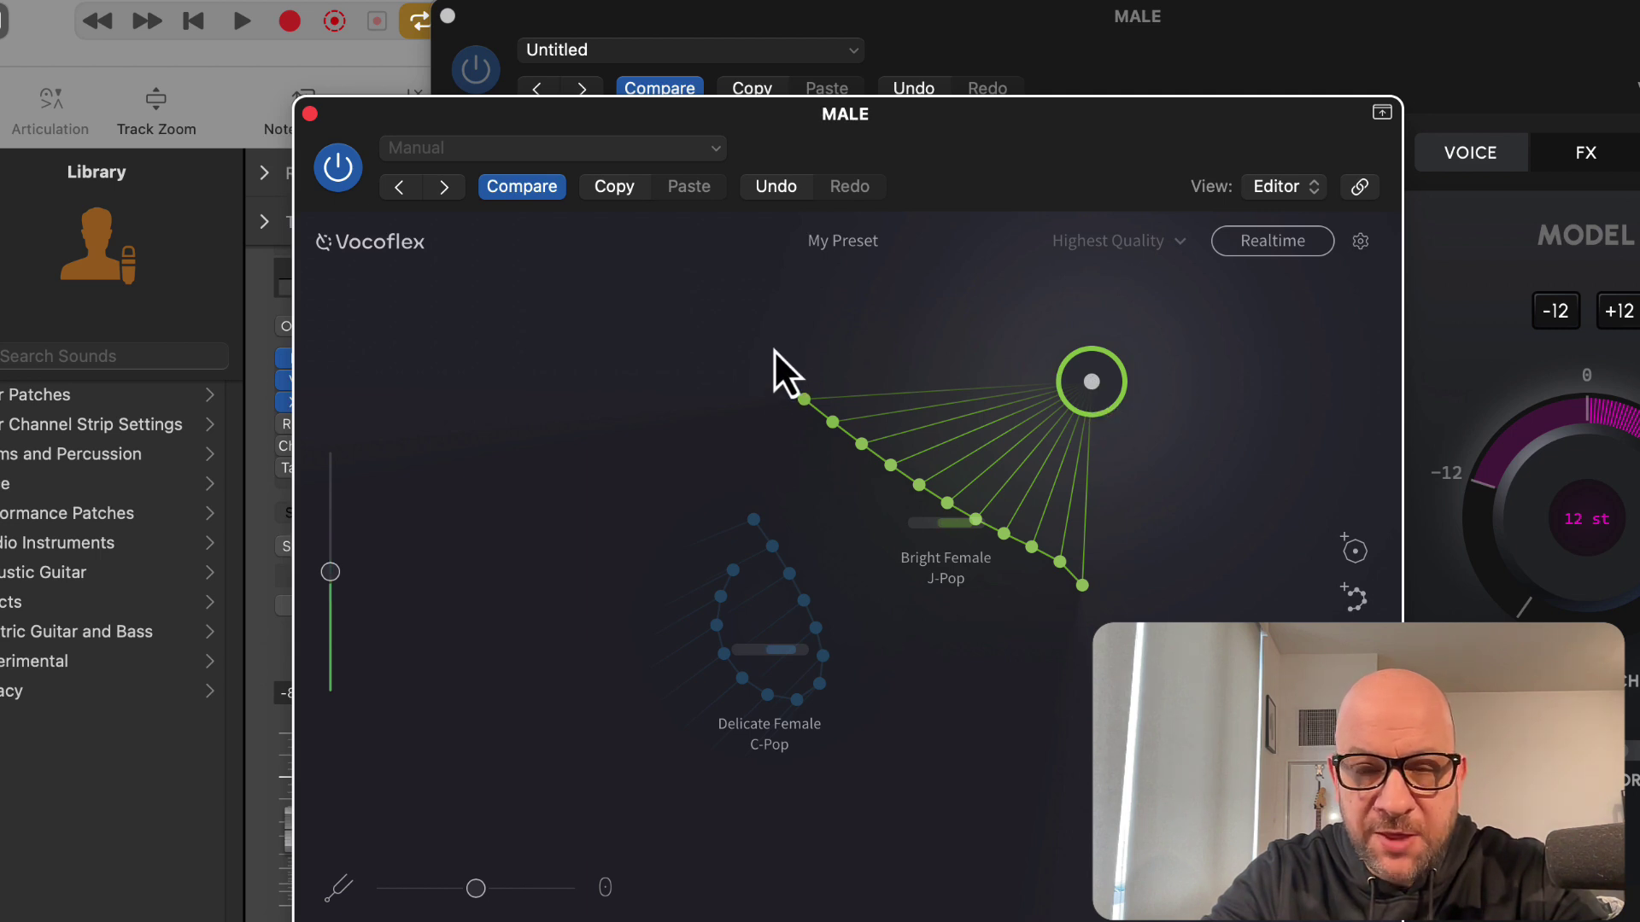
# Hide the plugin windows and select MALE track 13.
pyautogui.press('v')
pyautogui.click(963, 397)
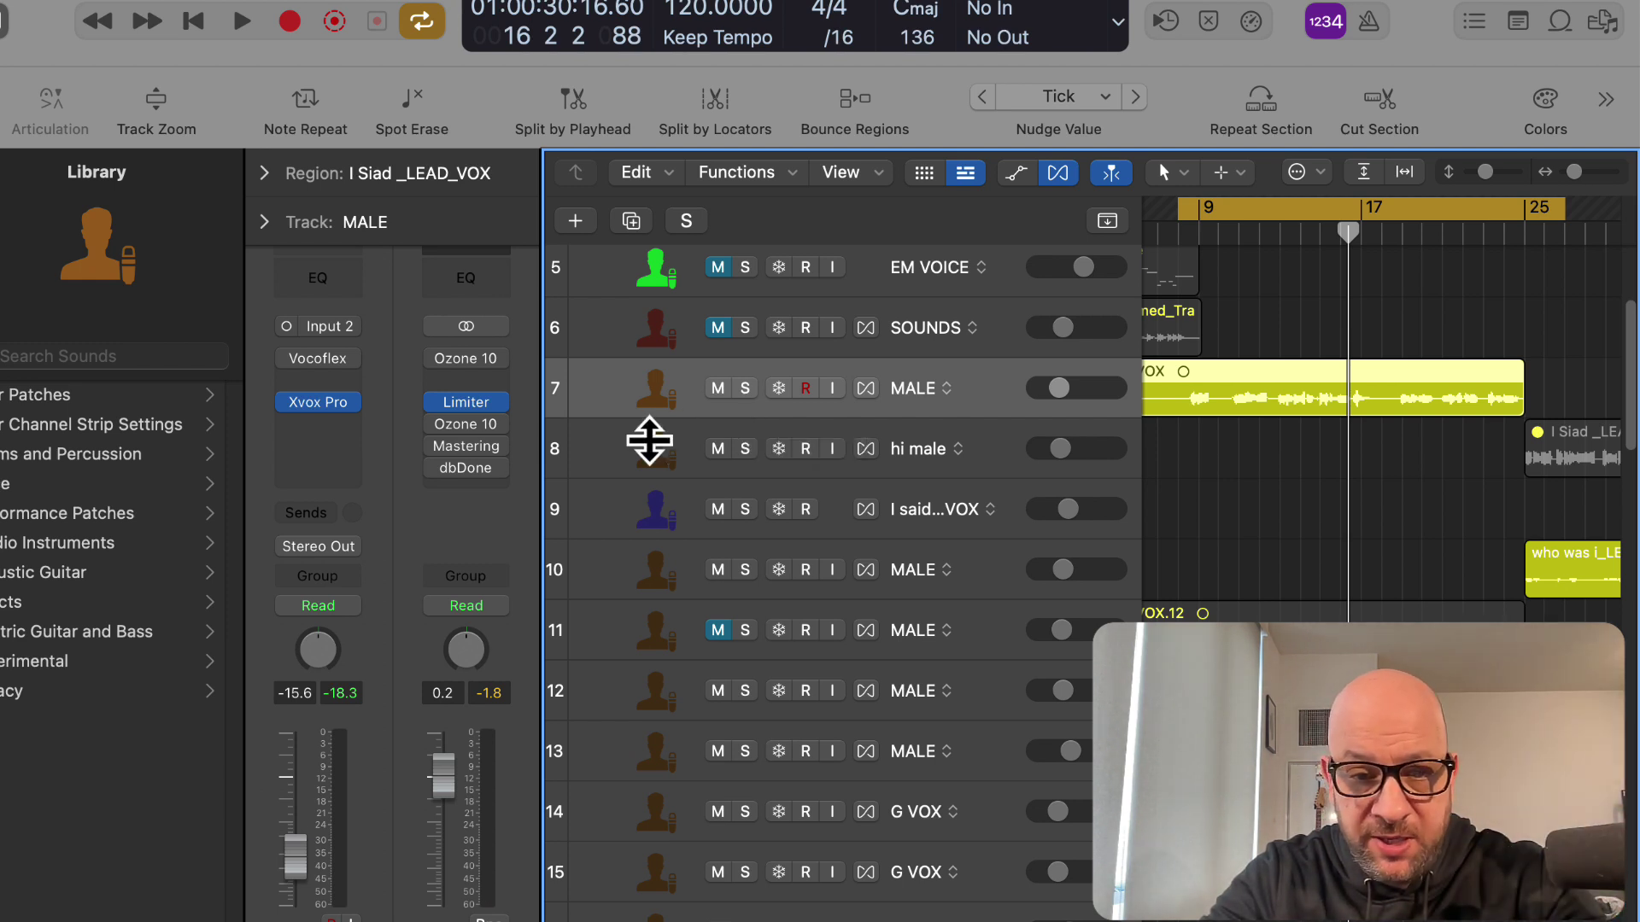
pyautogui.click(995, 754)
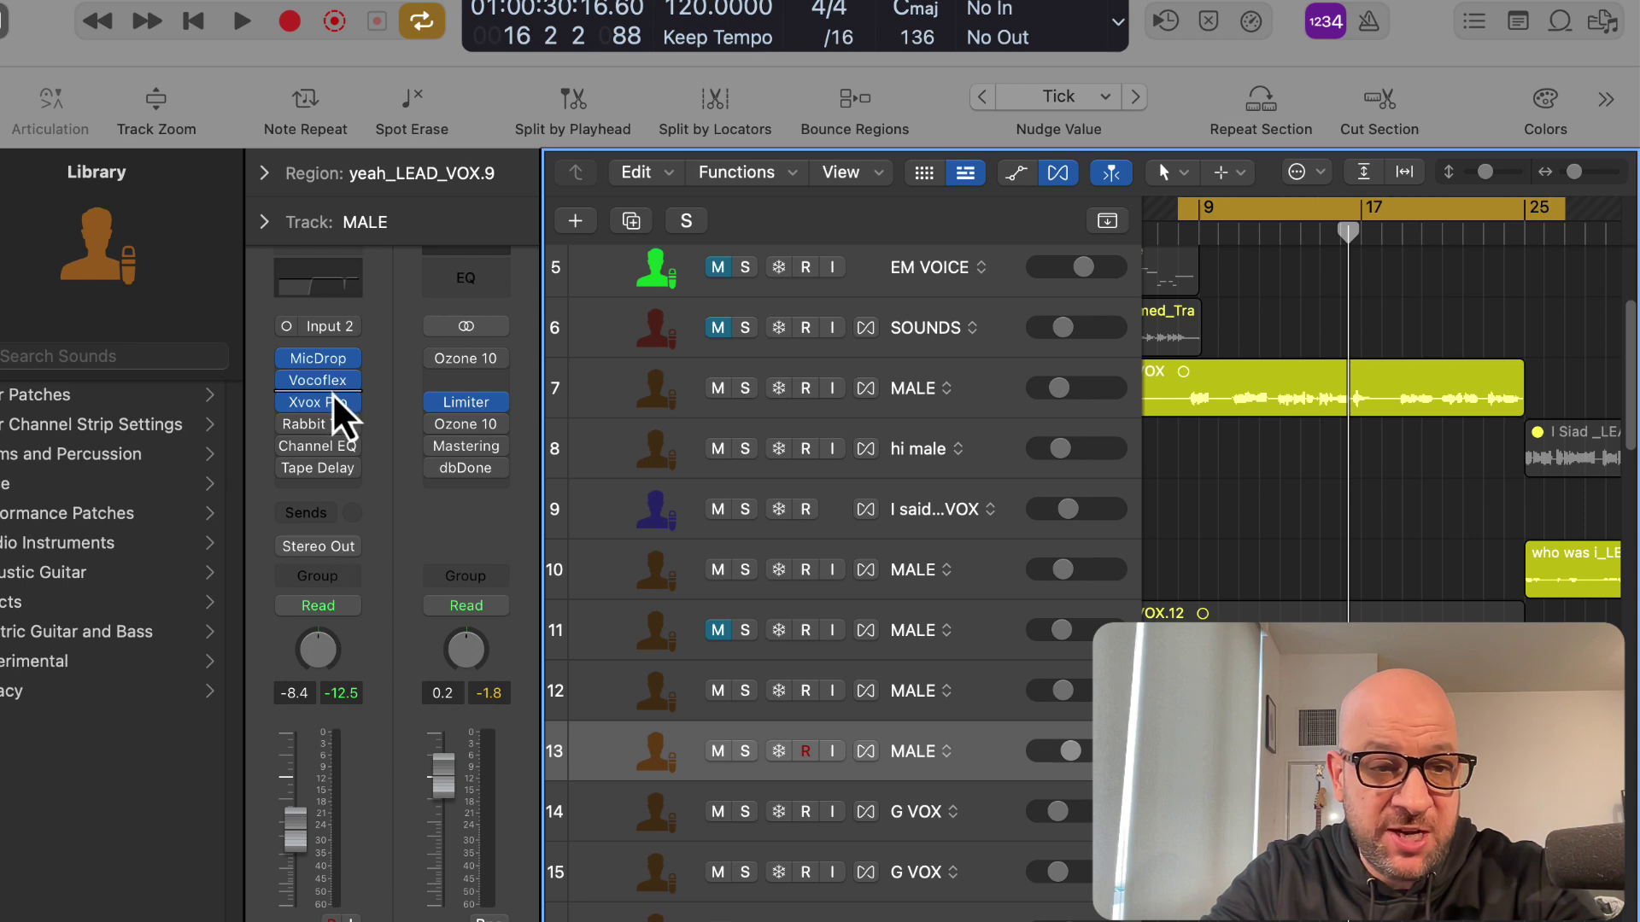
# Open MicDrop on the MALE track, browse its voice library and load the Andrezzna voice.
pyautogui.click(325, 363)
pyautogui.moveTo(972, 22); pyautogui.dragTo(679, 28)
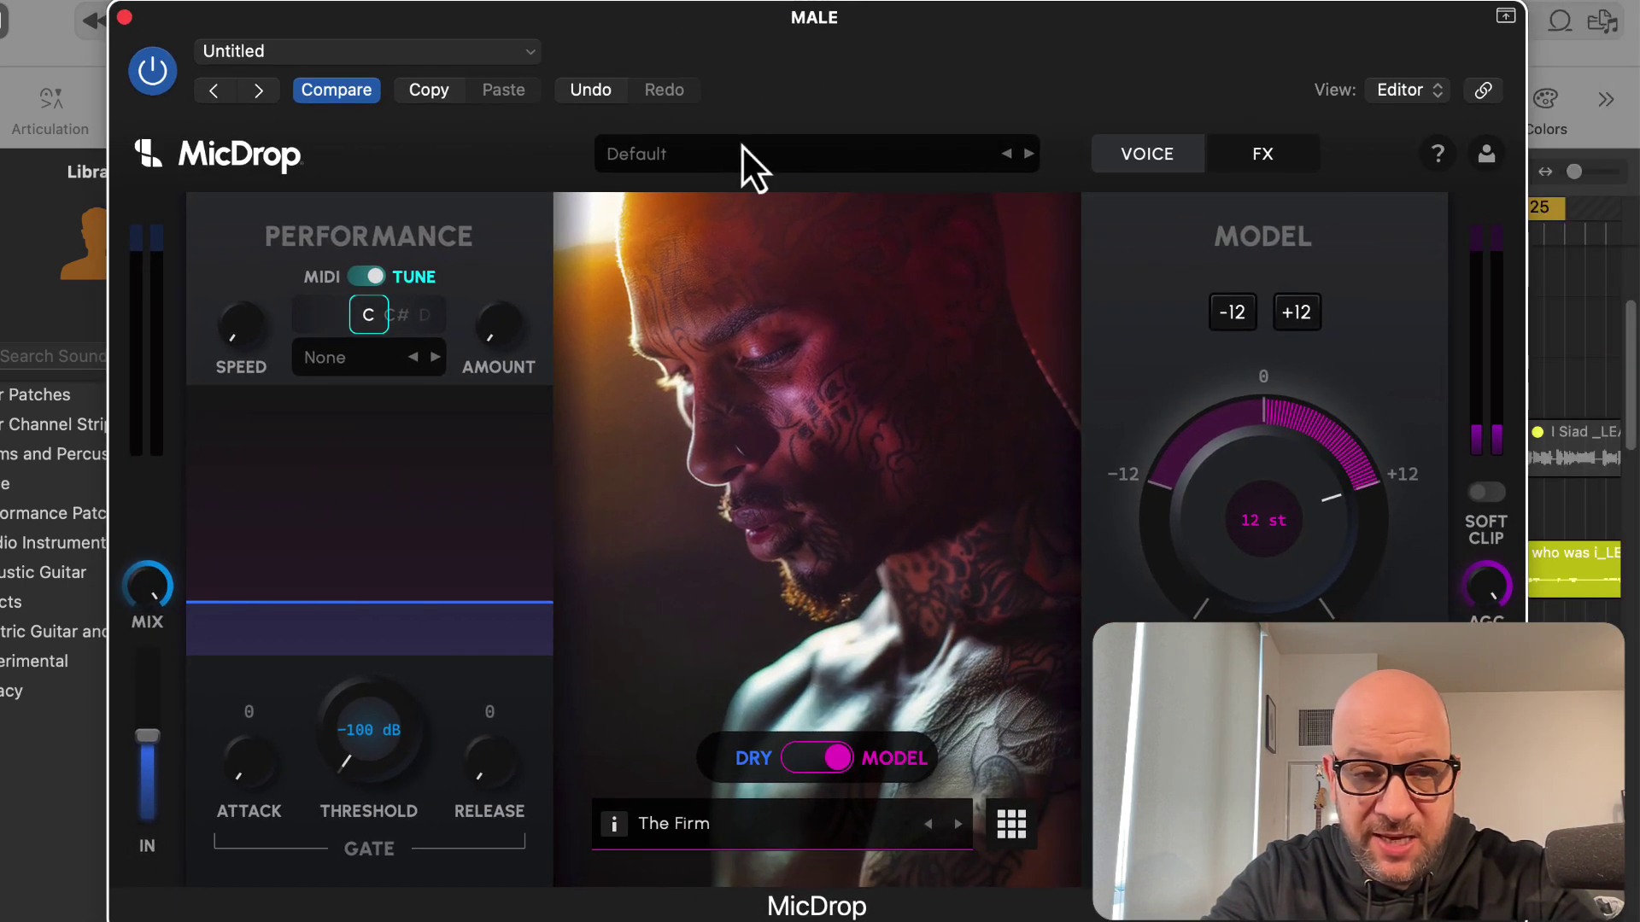
pyautogui.click(1010, 821)
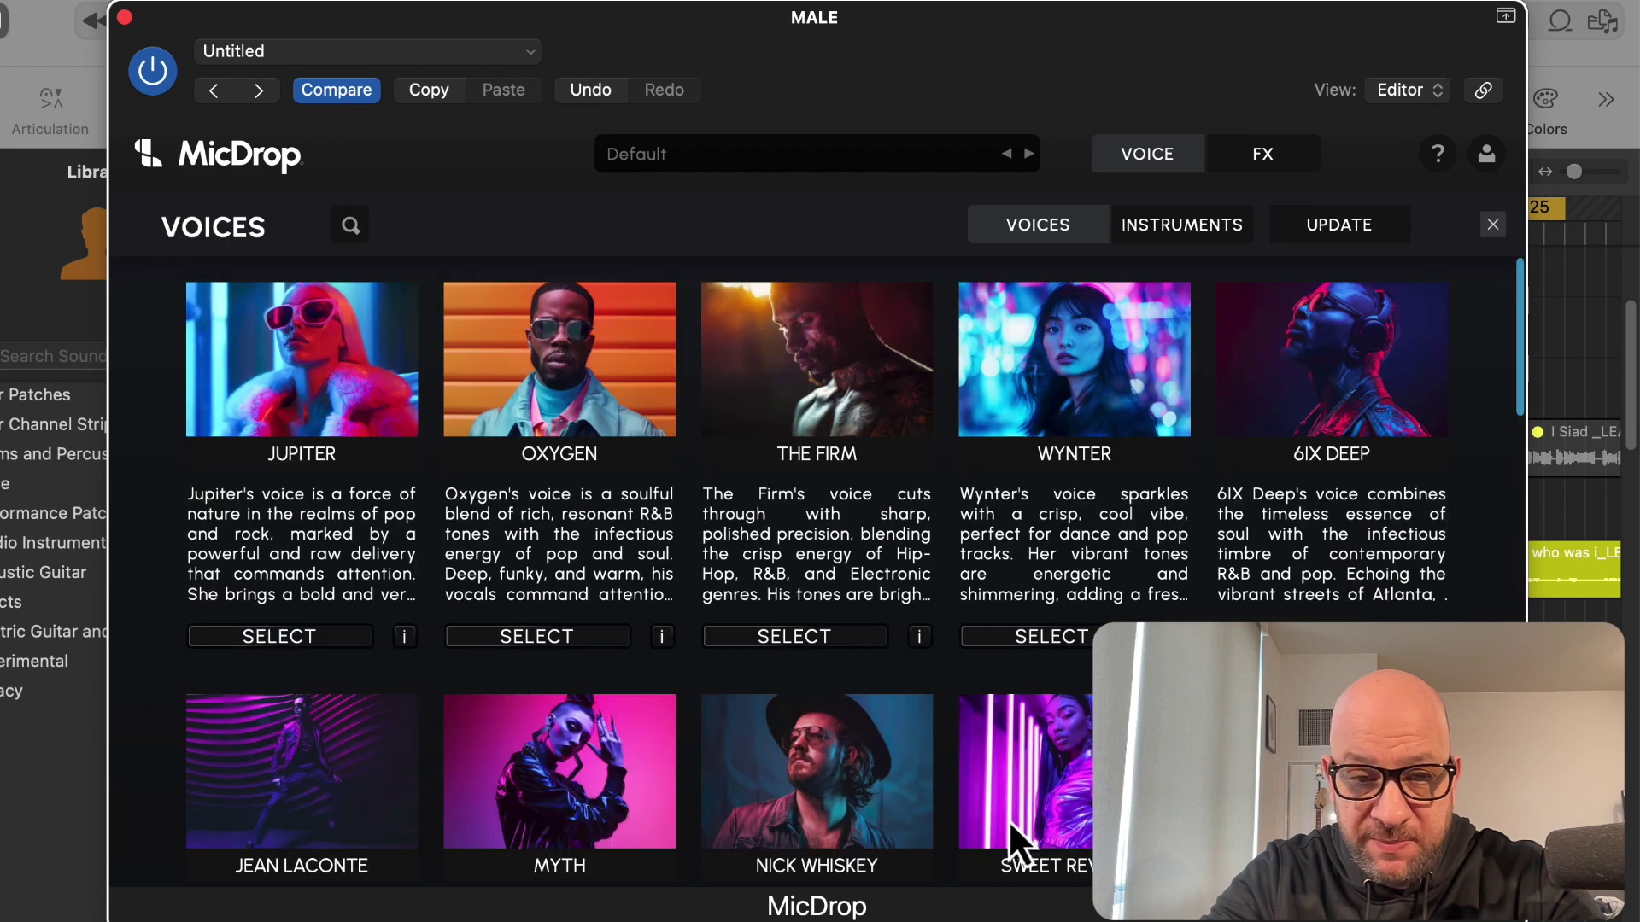
pyautogui.scroll(-5, 936, 648)
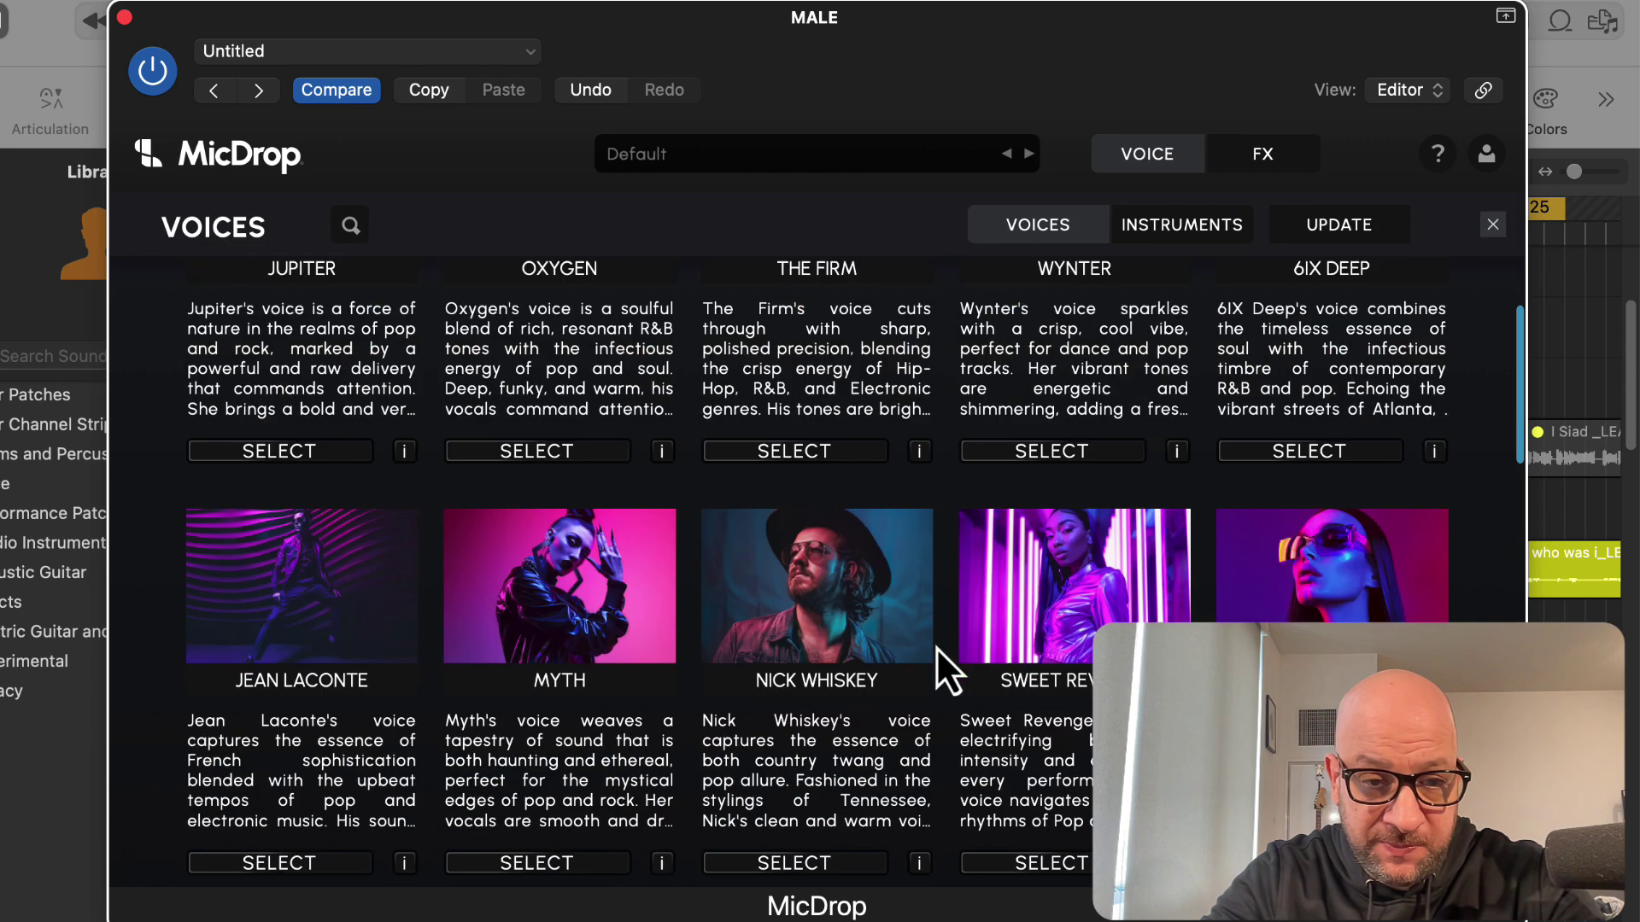
pyautogui.scroll(-4, 935, 649)
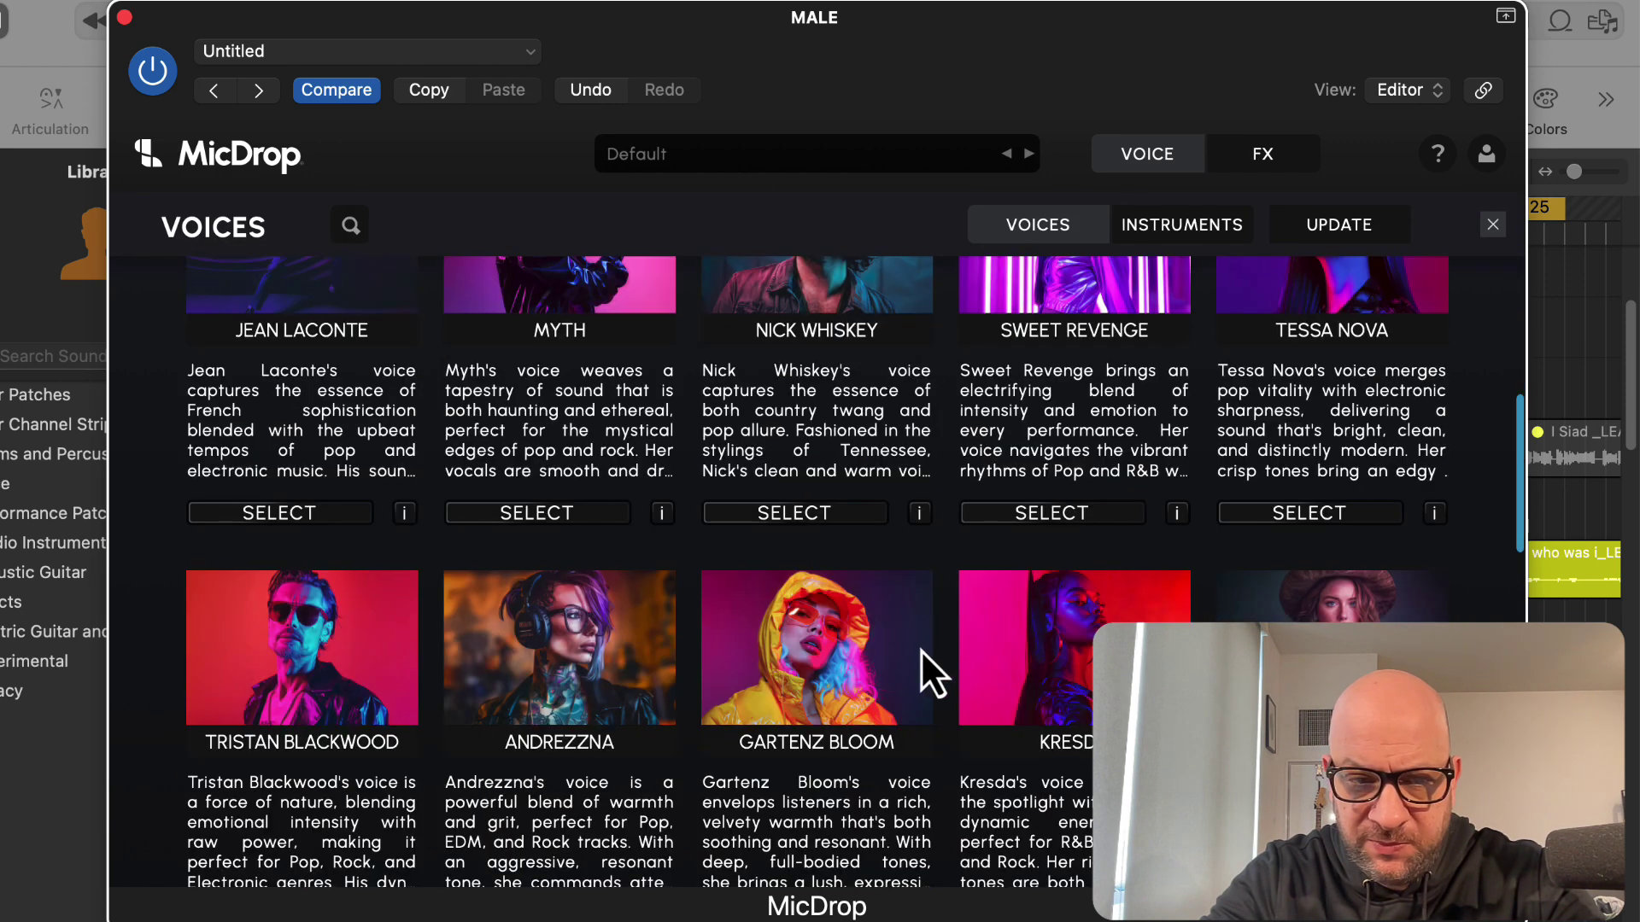
pyautogui.scroll(1, 921, 649)
pyautogui.click(633, 684)
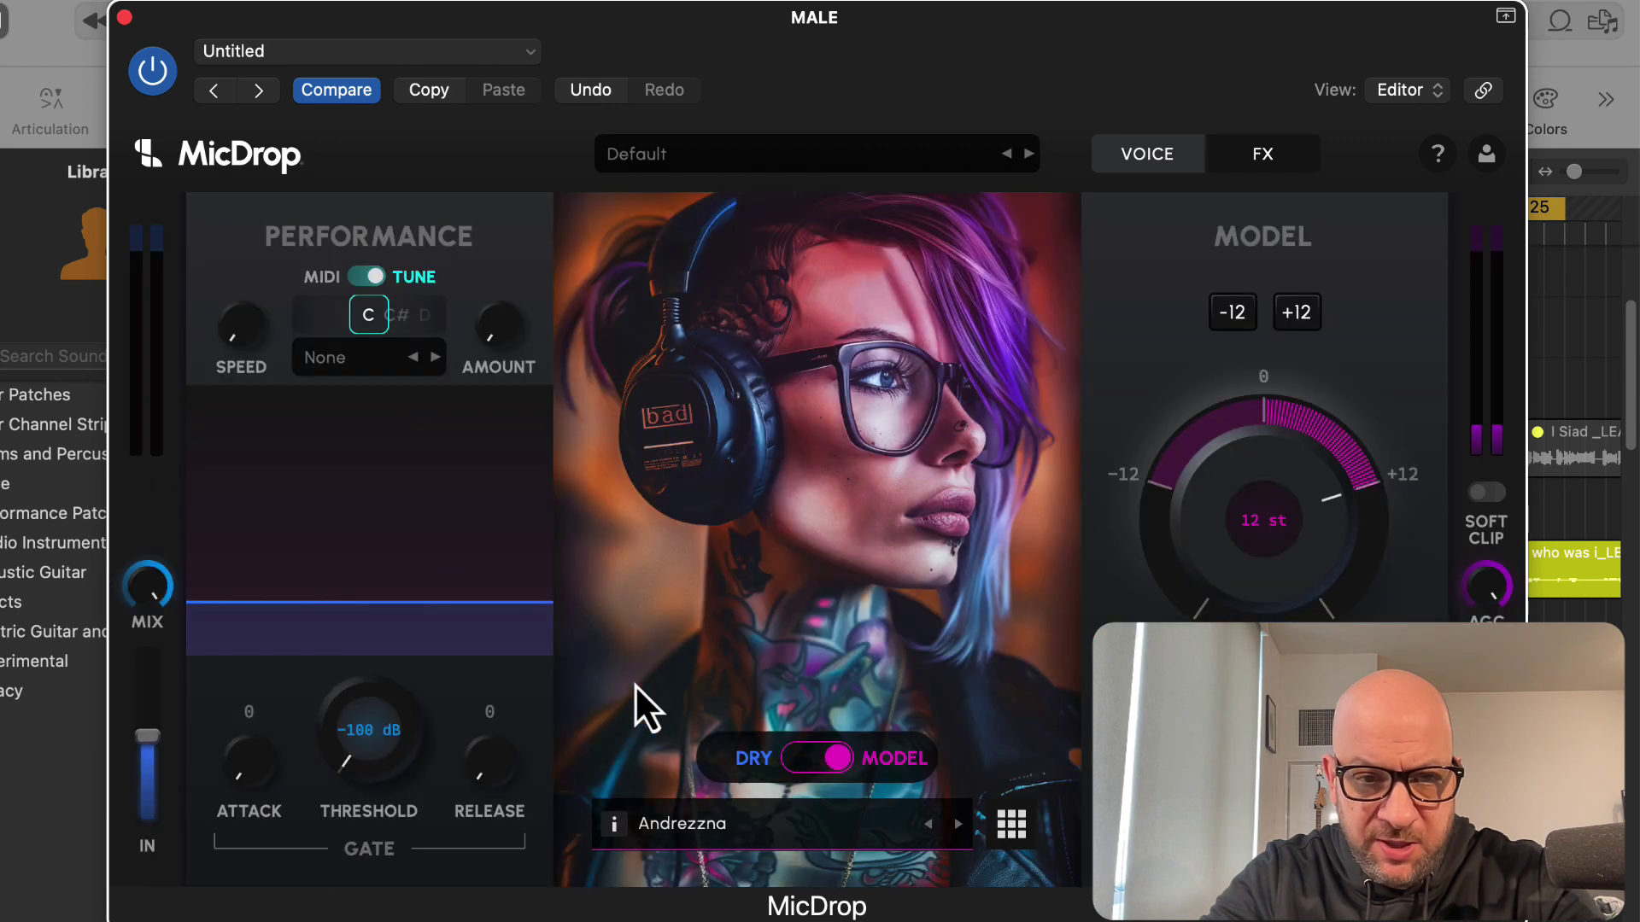
# Read the Andrezzna voice description, examine MicDrop's FX page and return to the voice page before closing the plugin window.
pyautogui.click(615, 825)
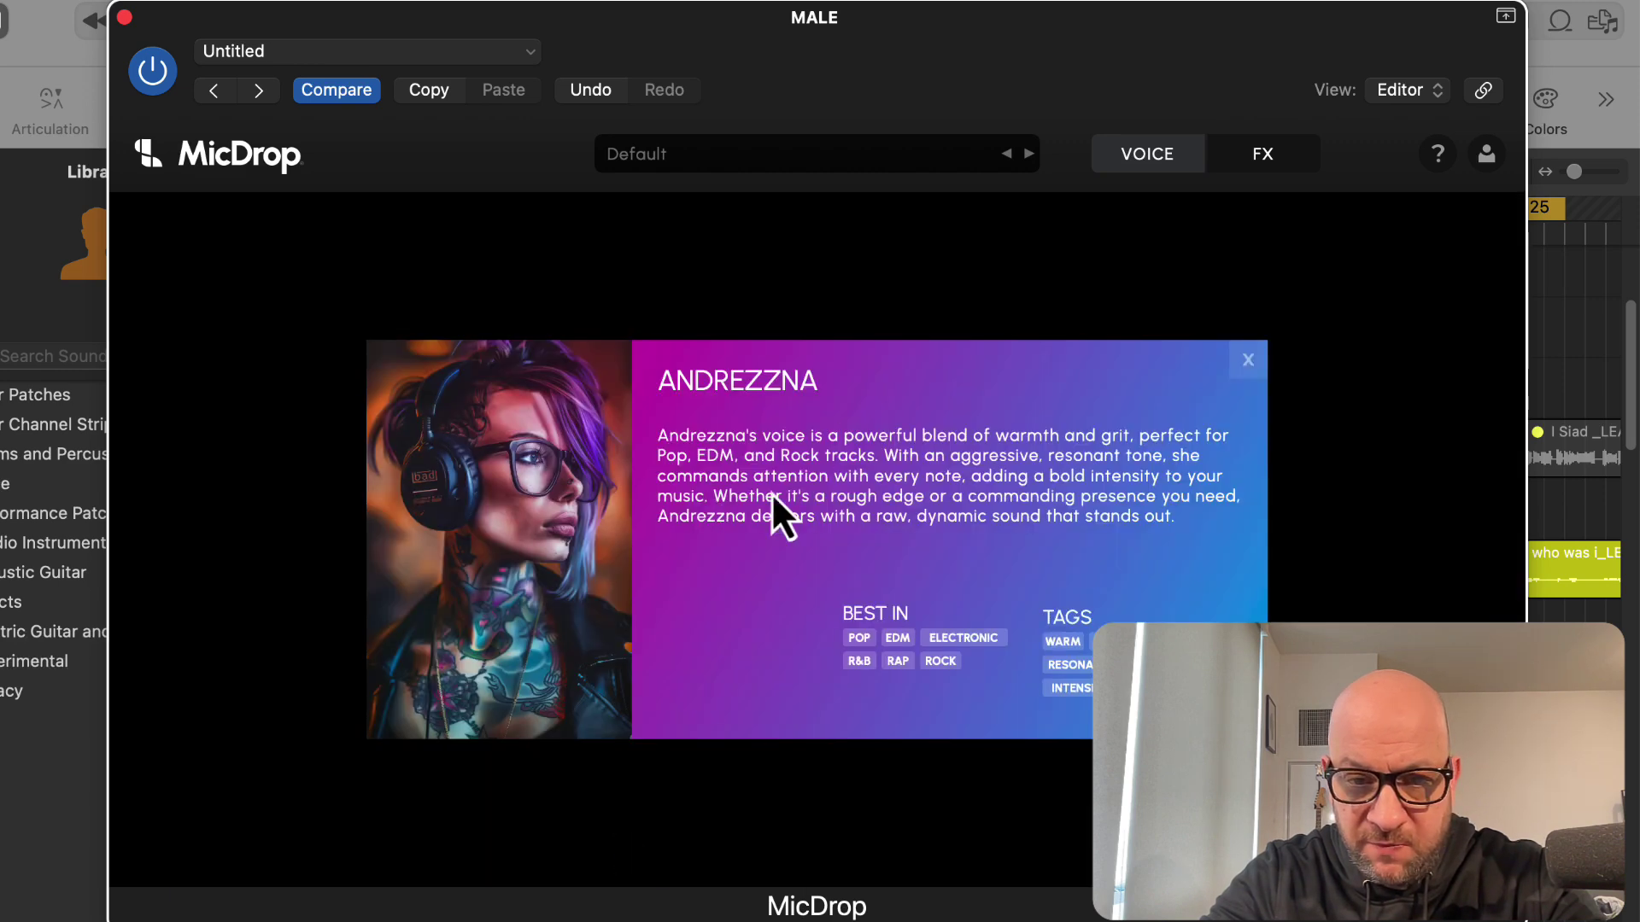
pyautogui.click(1247, 361)
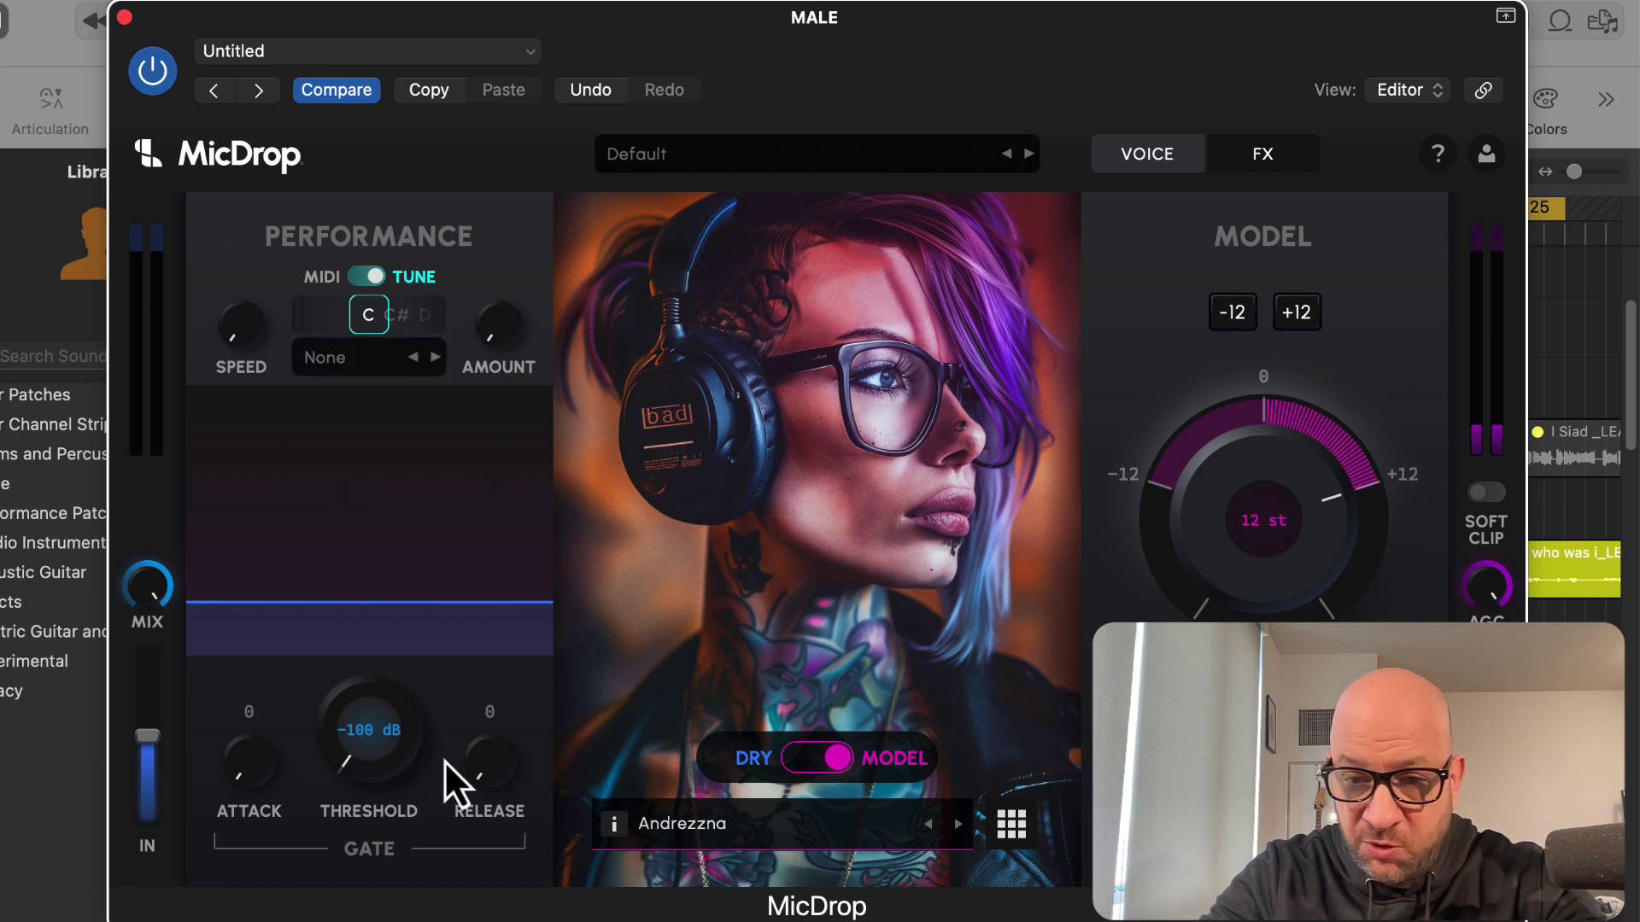
pyautogui.click(1273, 157)
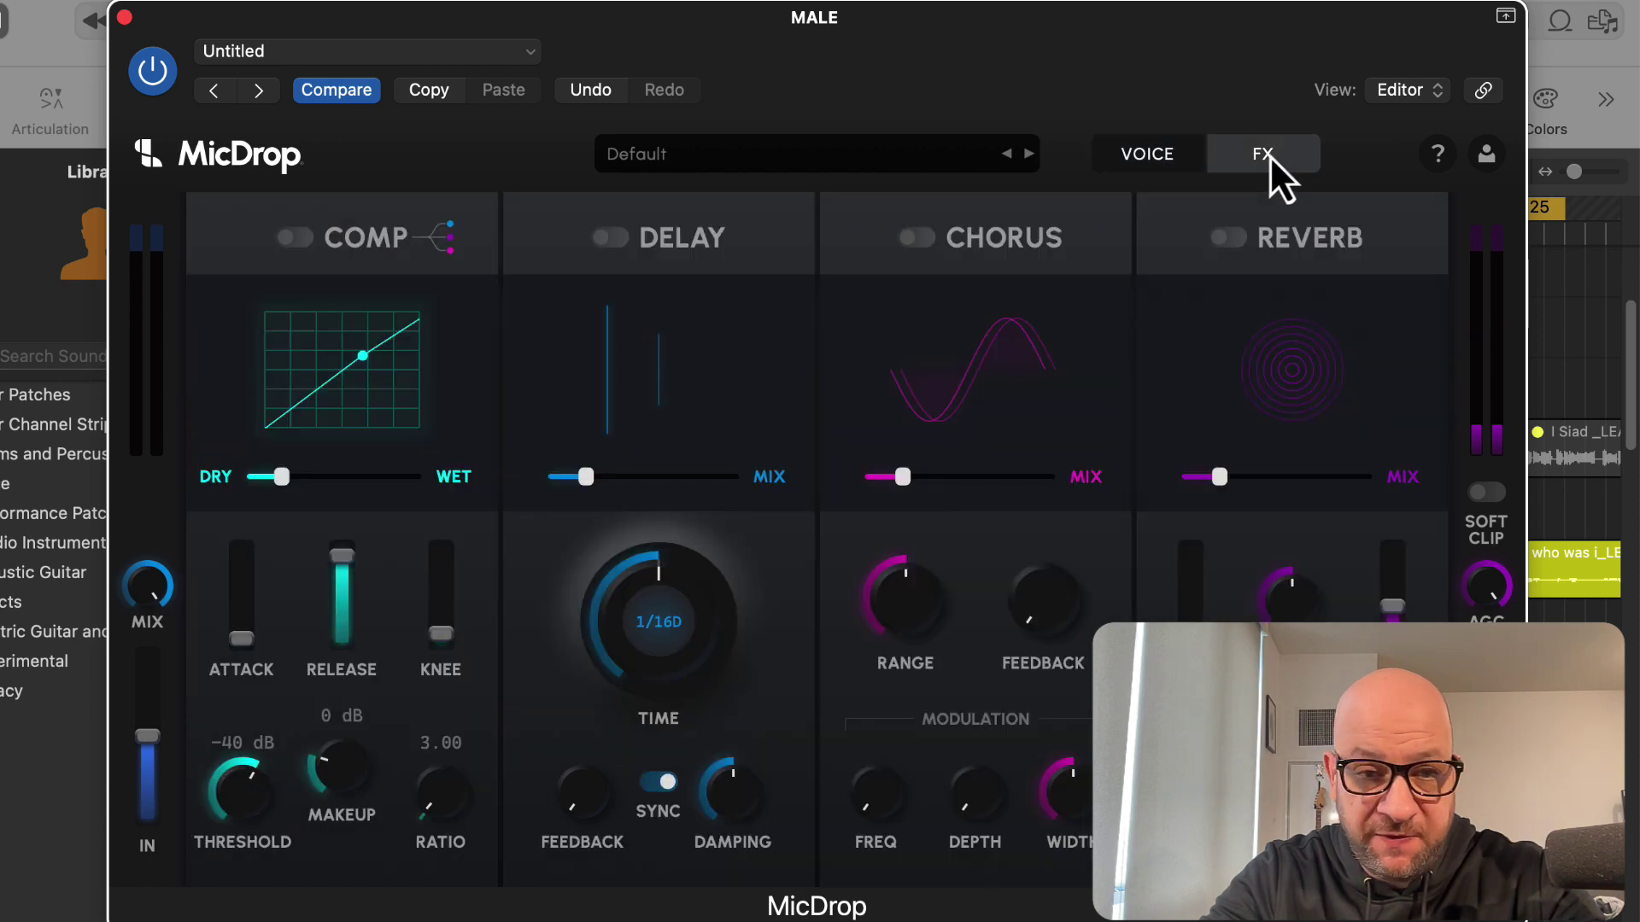
pyautogui.click(1167, 154)
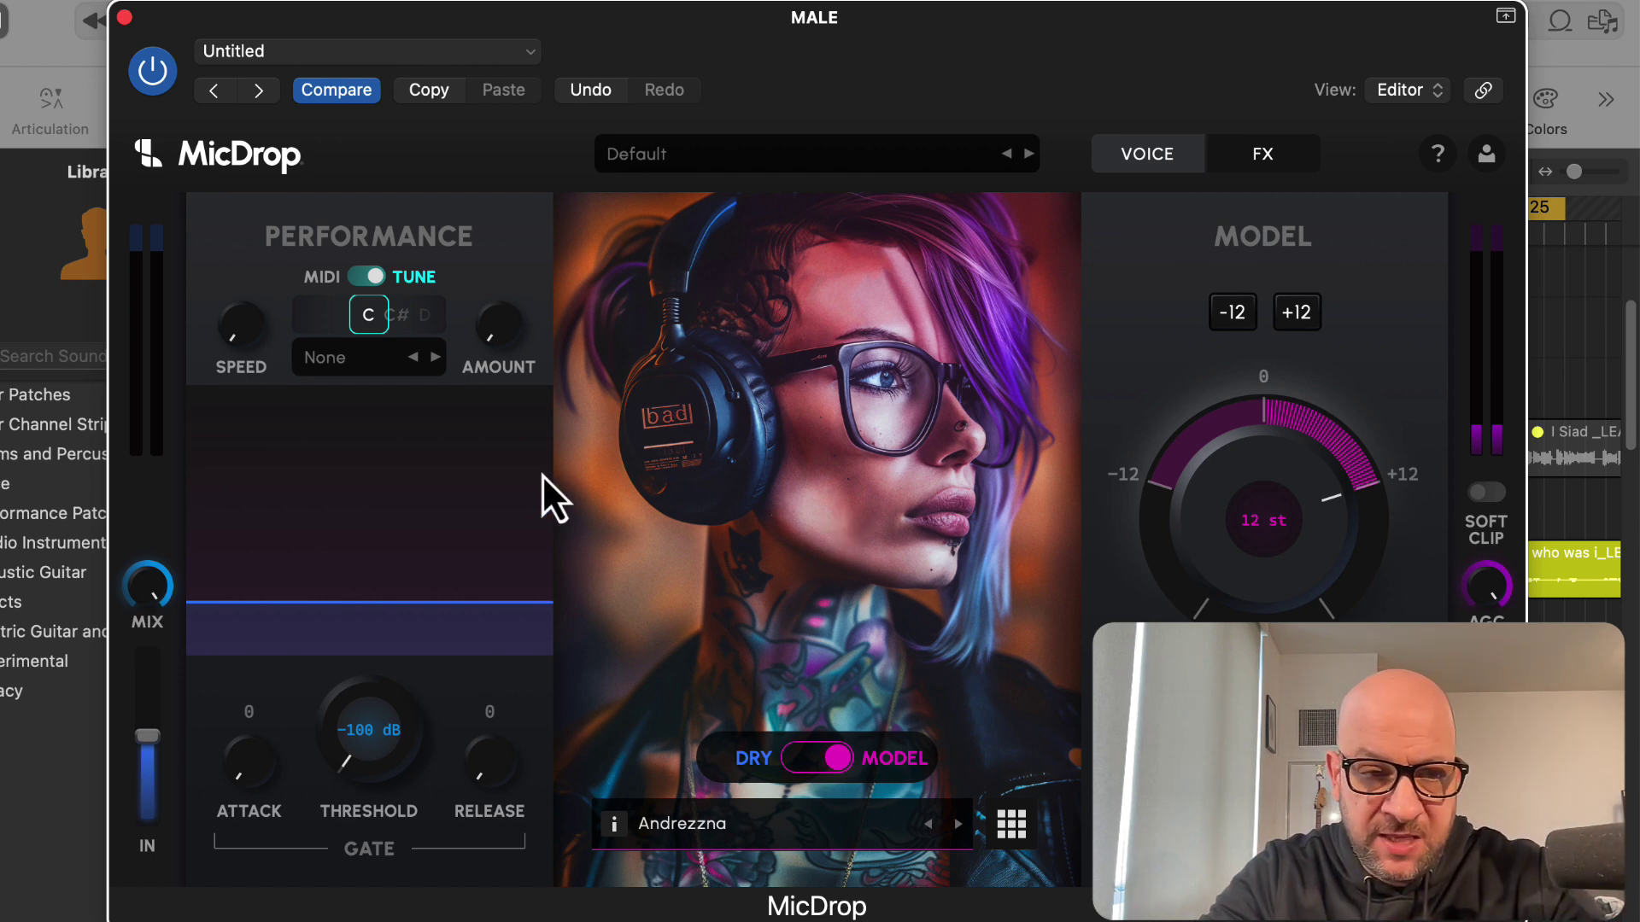
pyautogui.press('super+w')
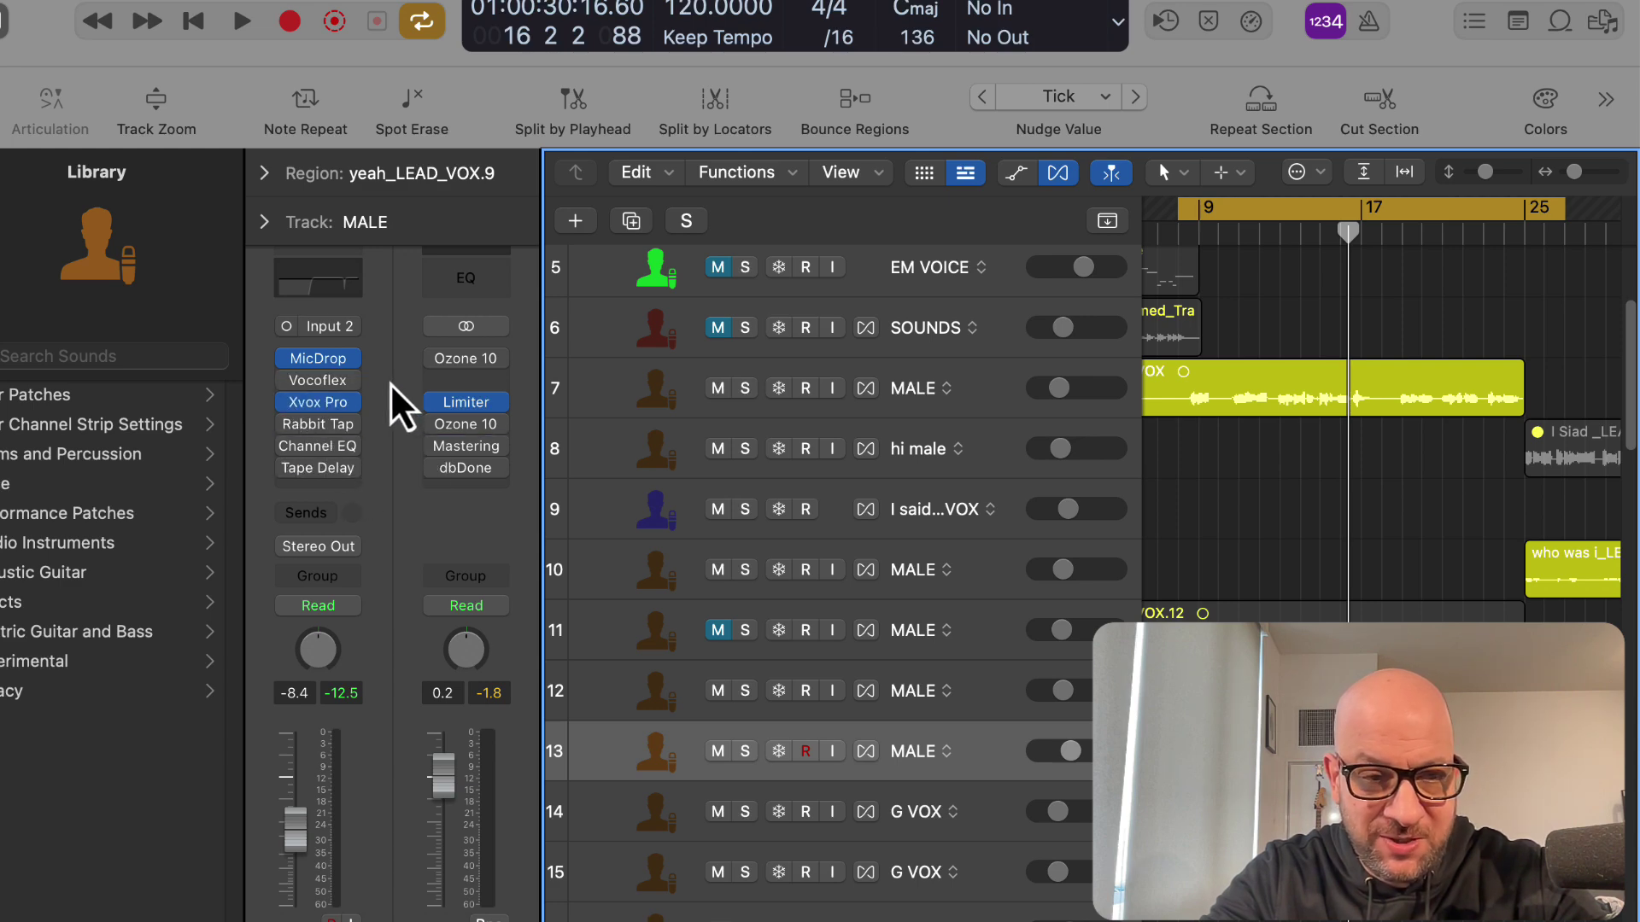
# Reopen MicDrop, set the voice pitch to 0 st and audition the vocal with the Andrezzna voice.
pyautogui.click(319, 360)
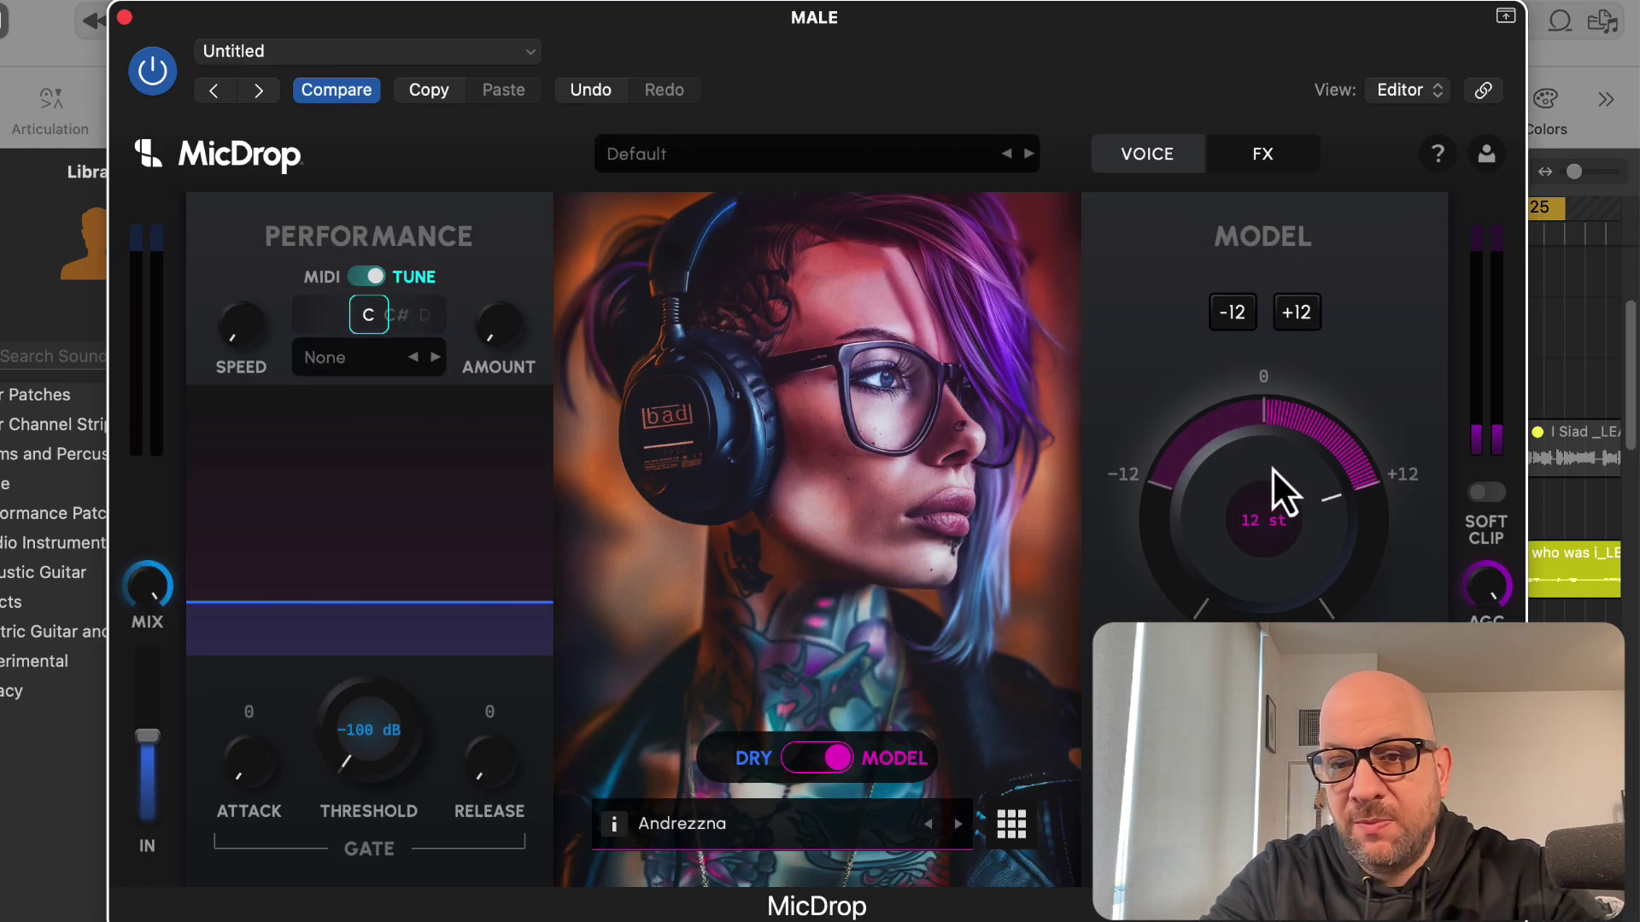
pyautogui.moveTo(1273, 484); pyautogui.dragTo(1264, 538)
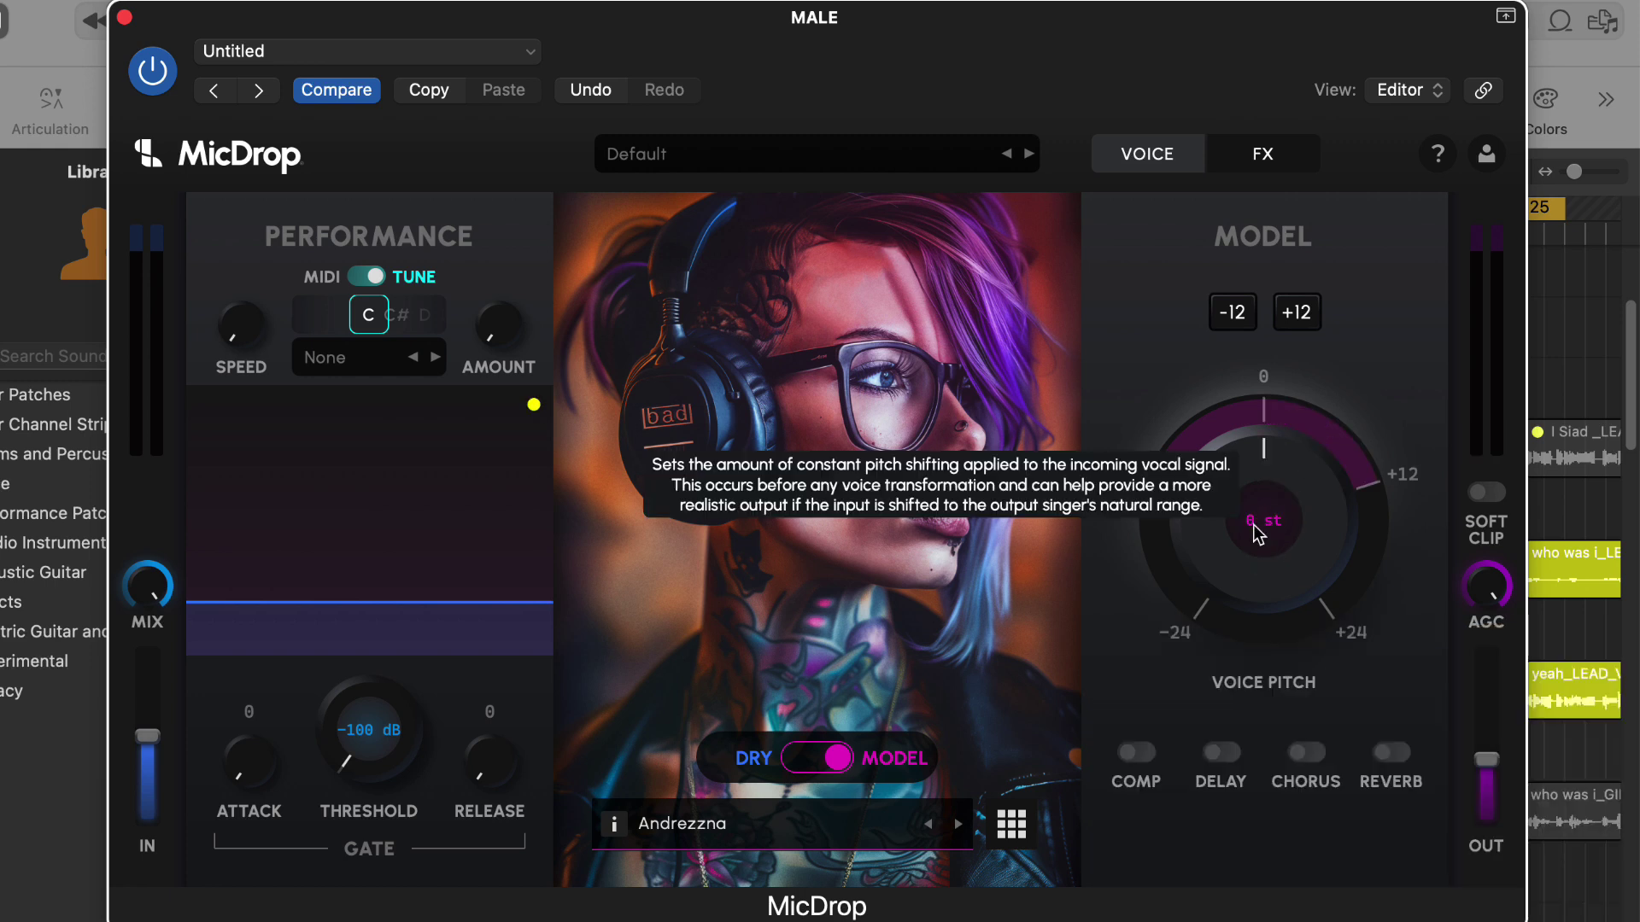
pyautogui.press('space')
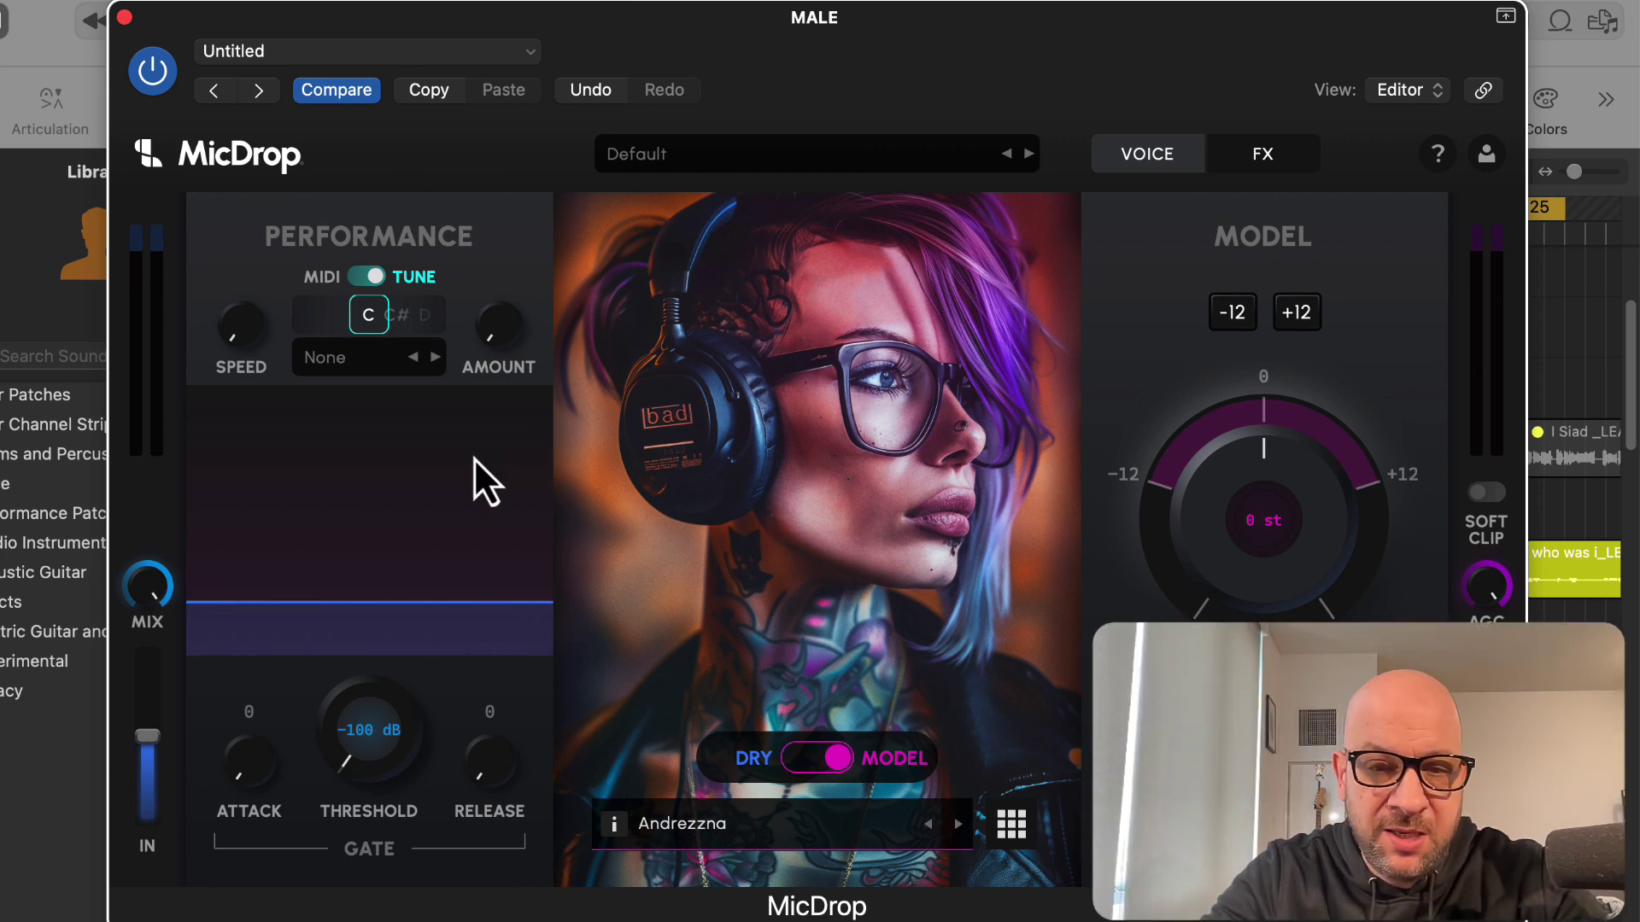
# Set MicDrop's voice pitch to 12 st and audition the vocal with the Andrezzna voice.
pyautogui.moveTo(1196, 523); pyautogui.dragTo(1227, 431)
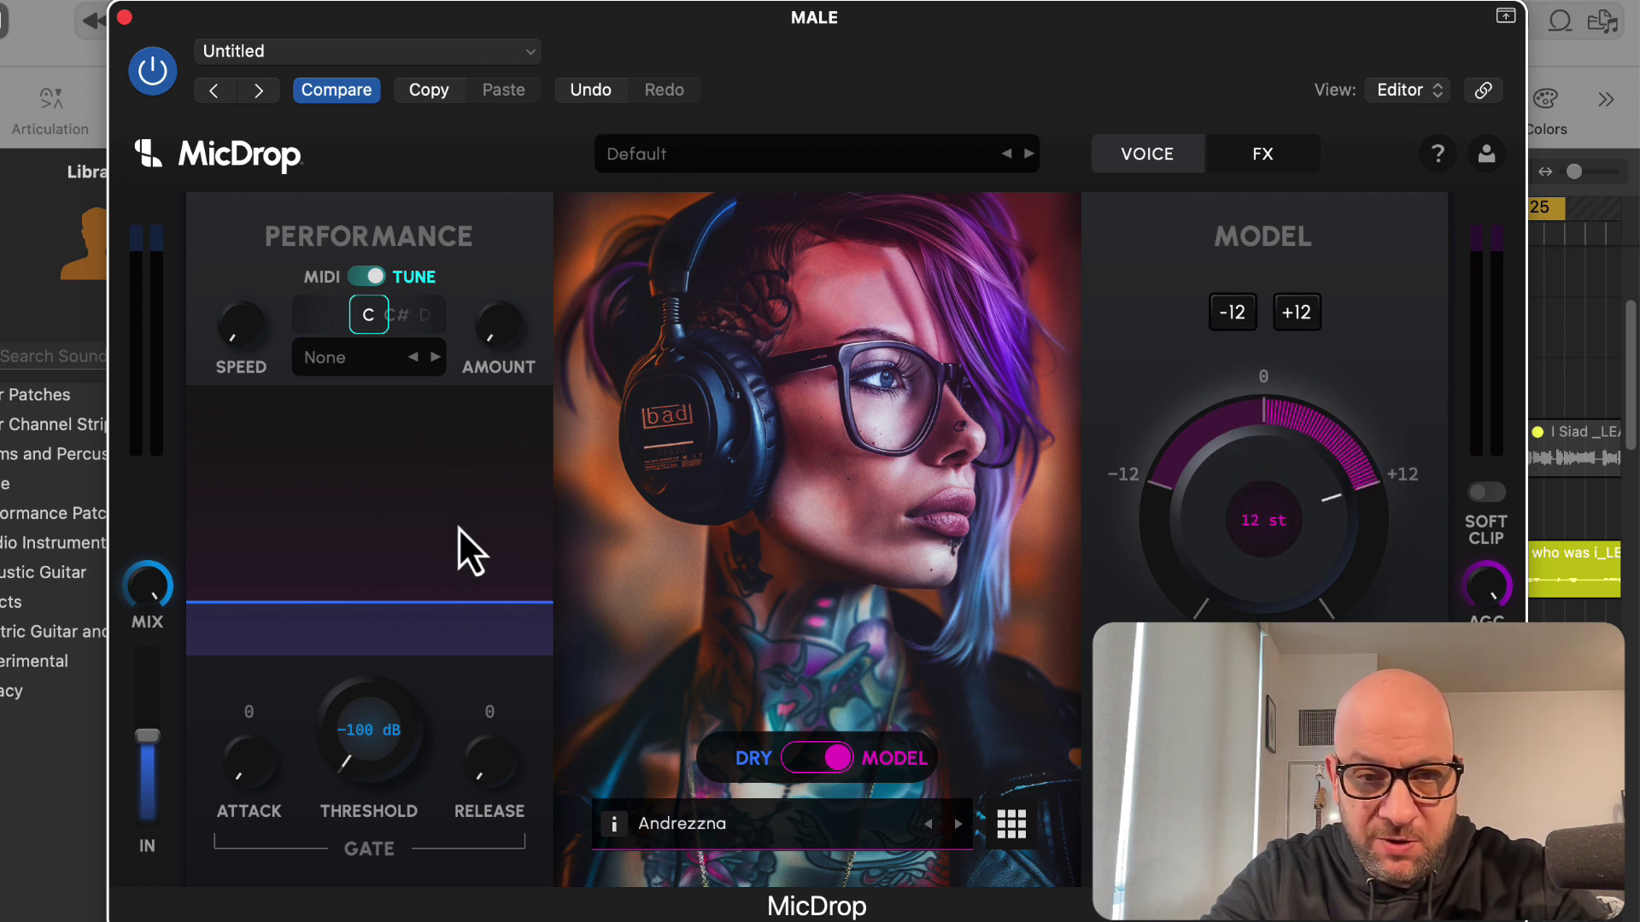
pyautogui.press('space')
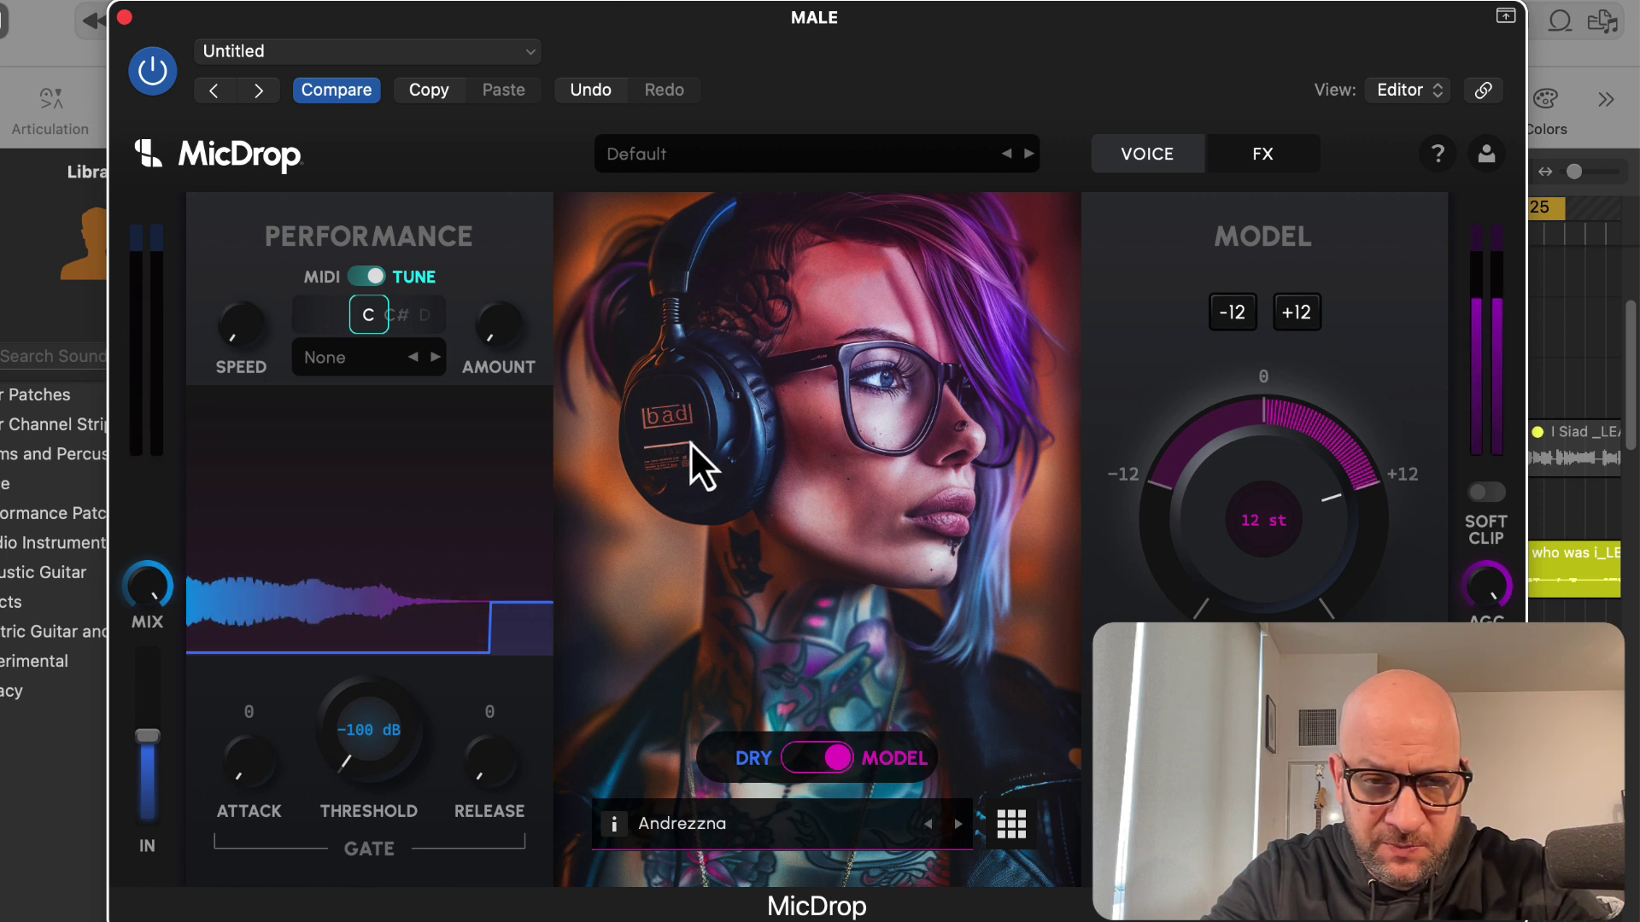
pyautogui.press('space')
pyautogui.press('space')
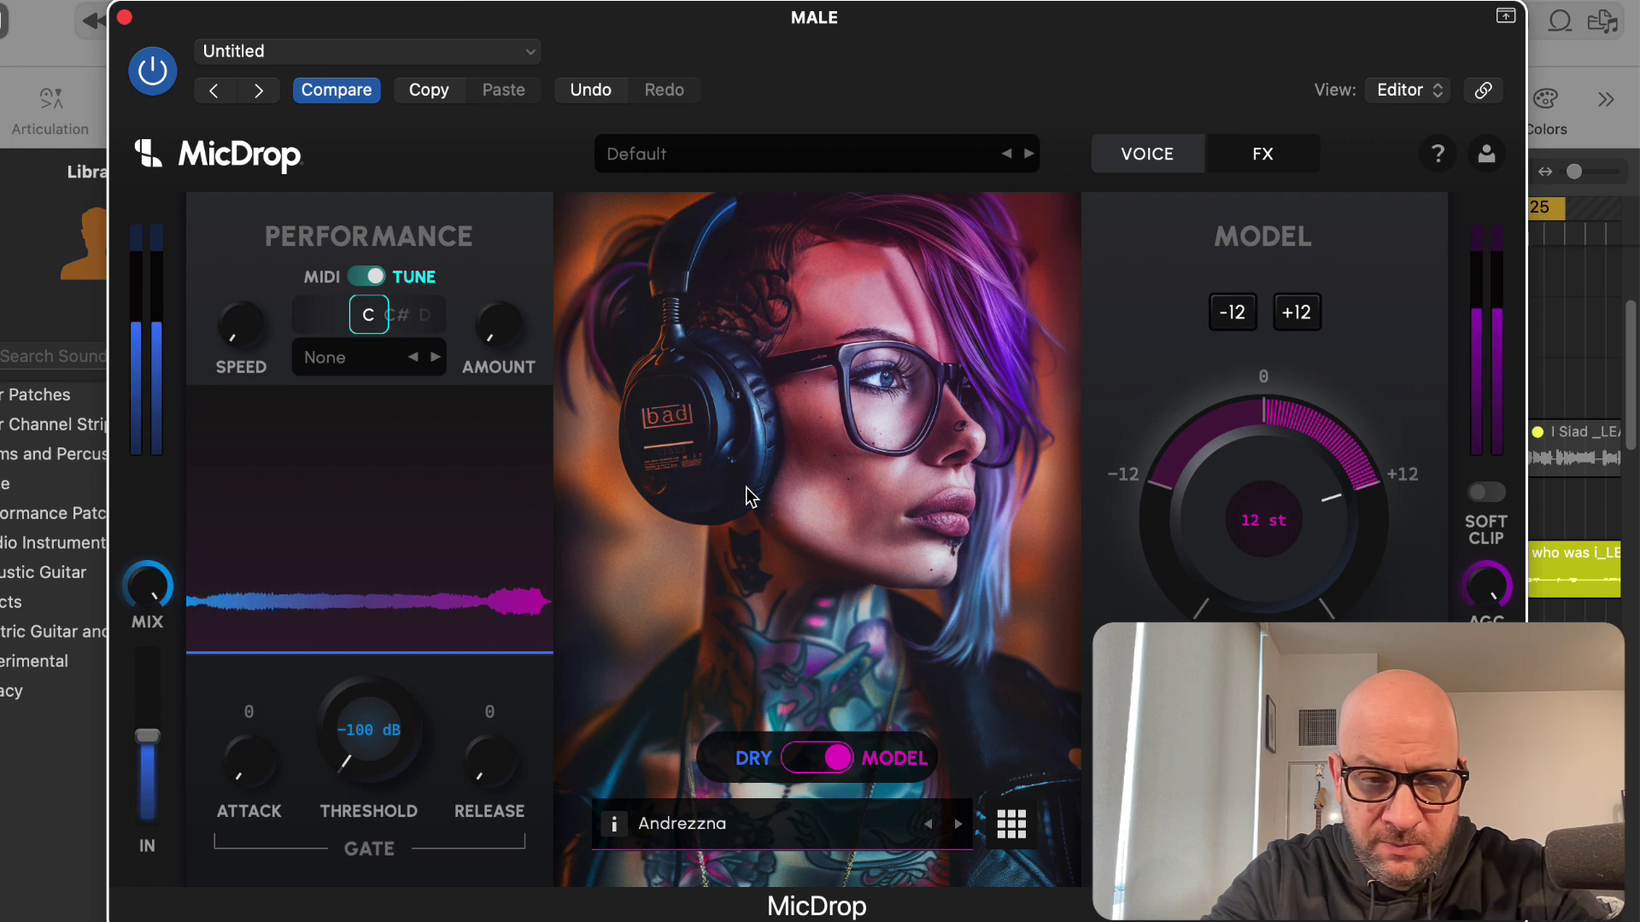
pyautogui.press('space')
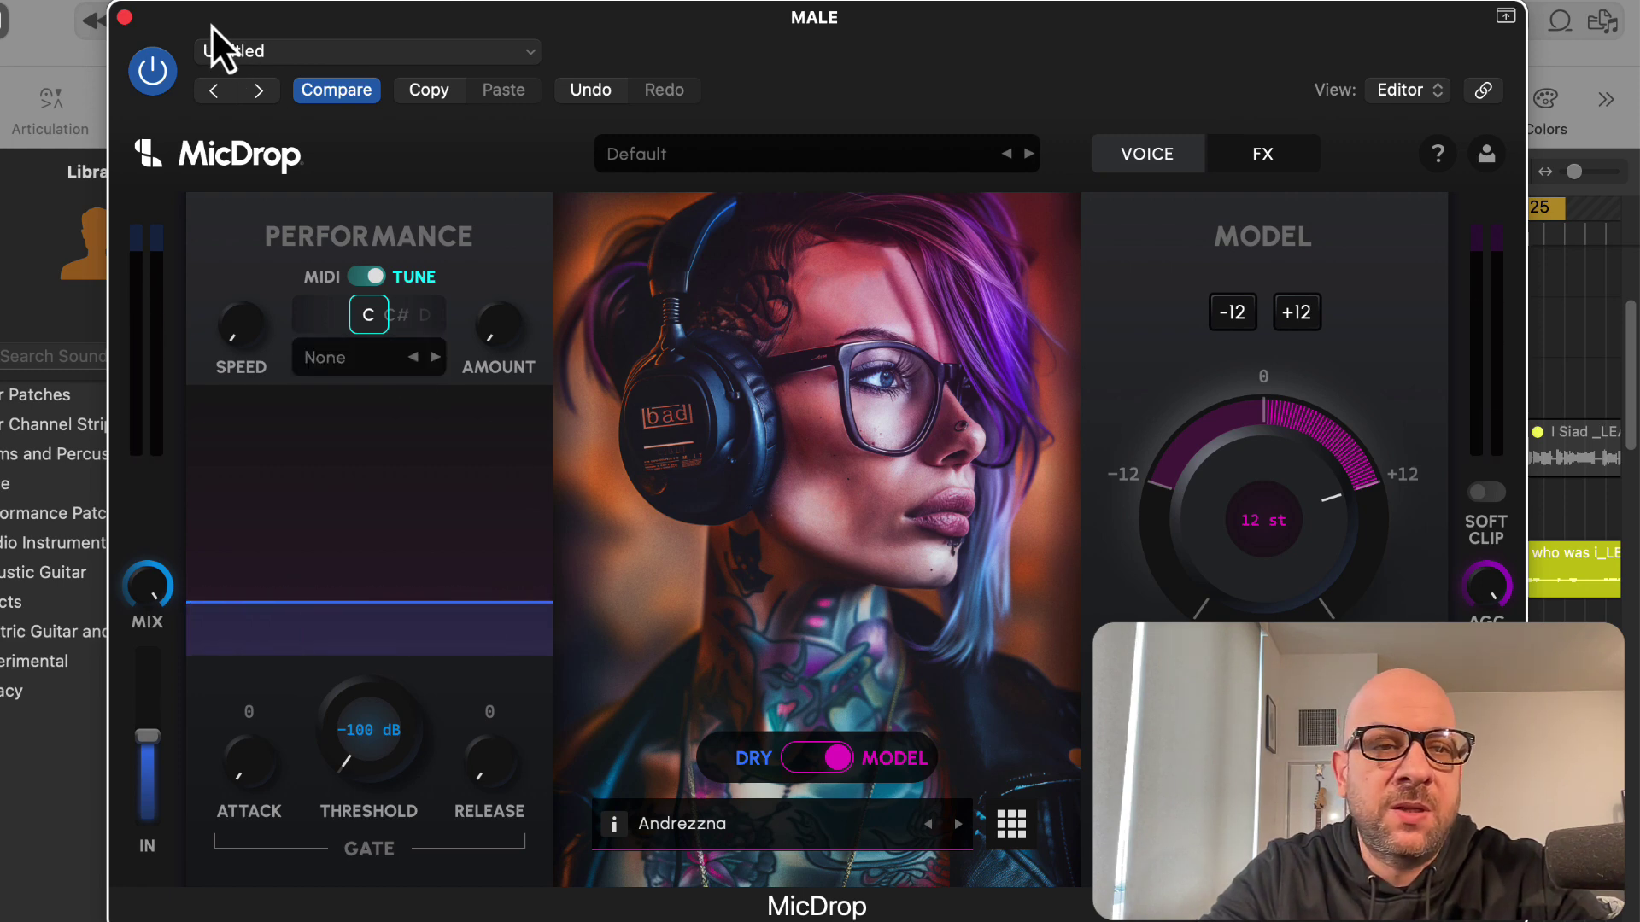
# Close the bypassed Vocoflex window, reposition the MicDrop window and audition the vocal through MicDrop.
pyautogui.moveTo(210, 19); pyautogui.dragTo(888, 626)
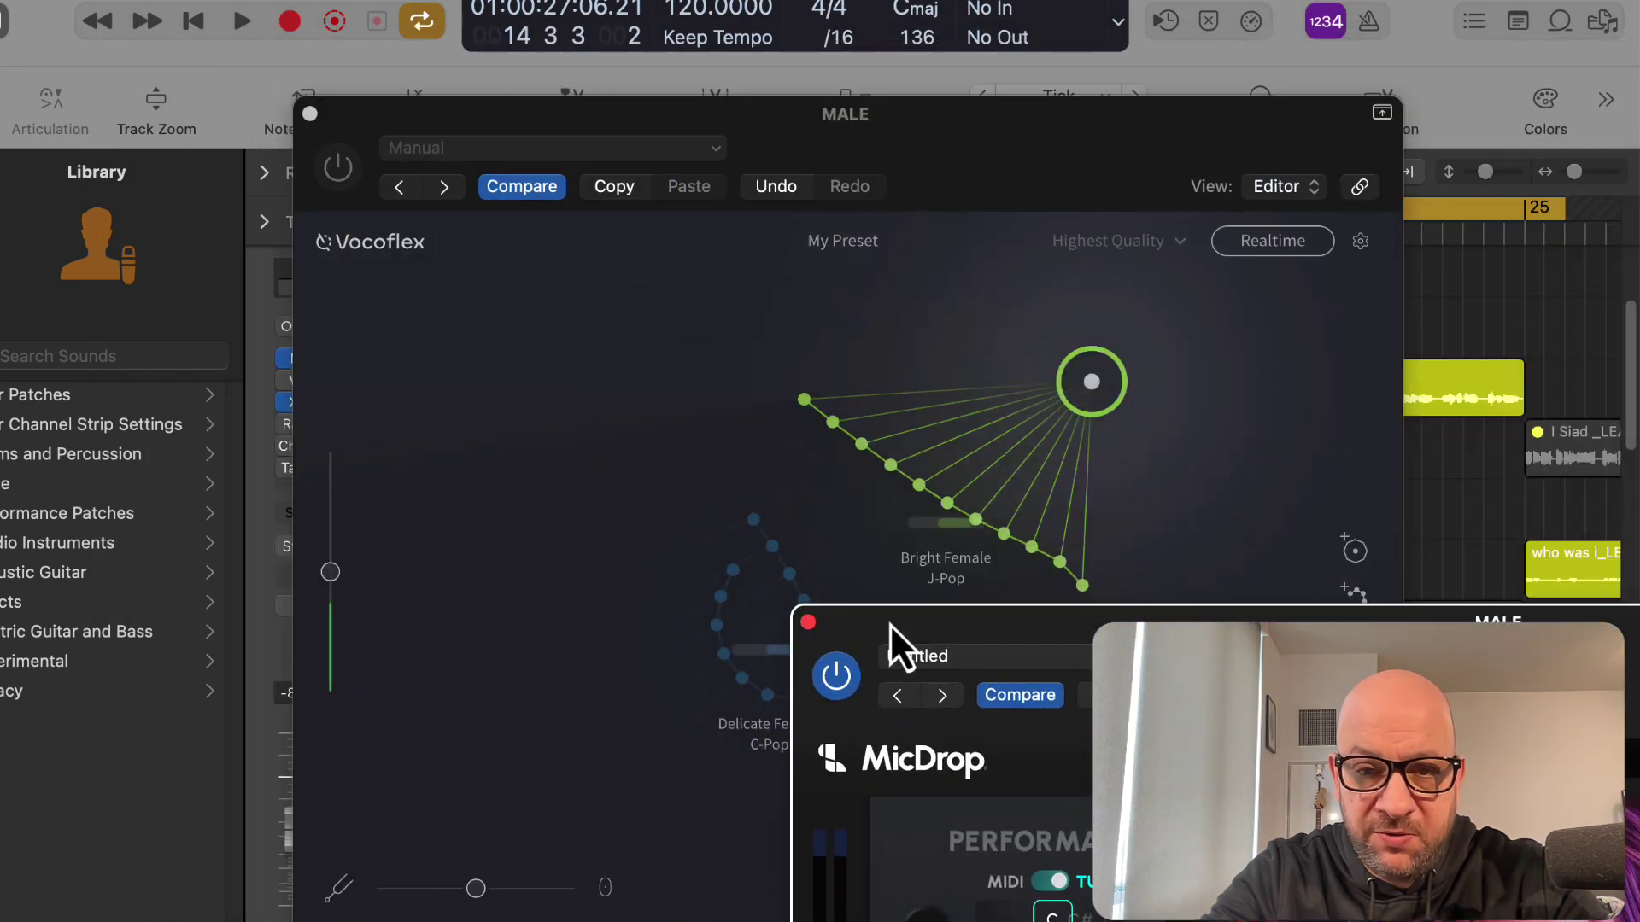
pyautogui.click(311, 116)
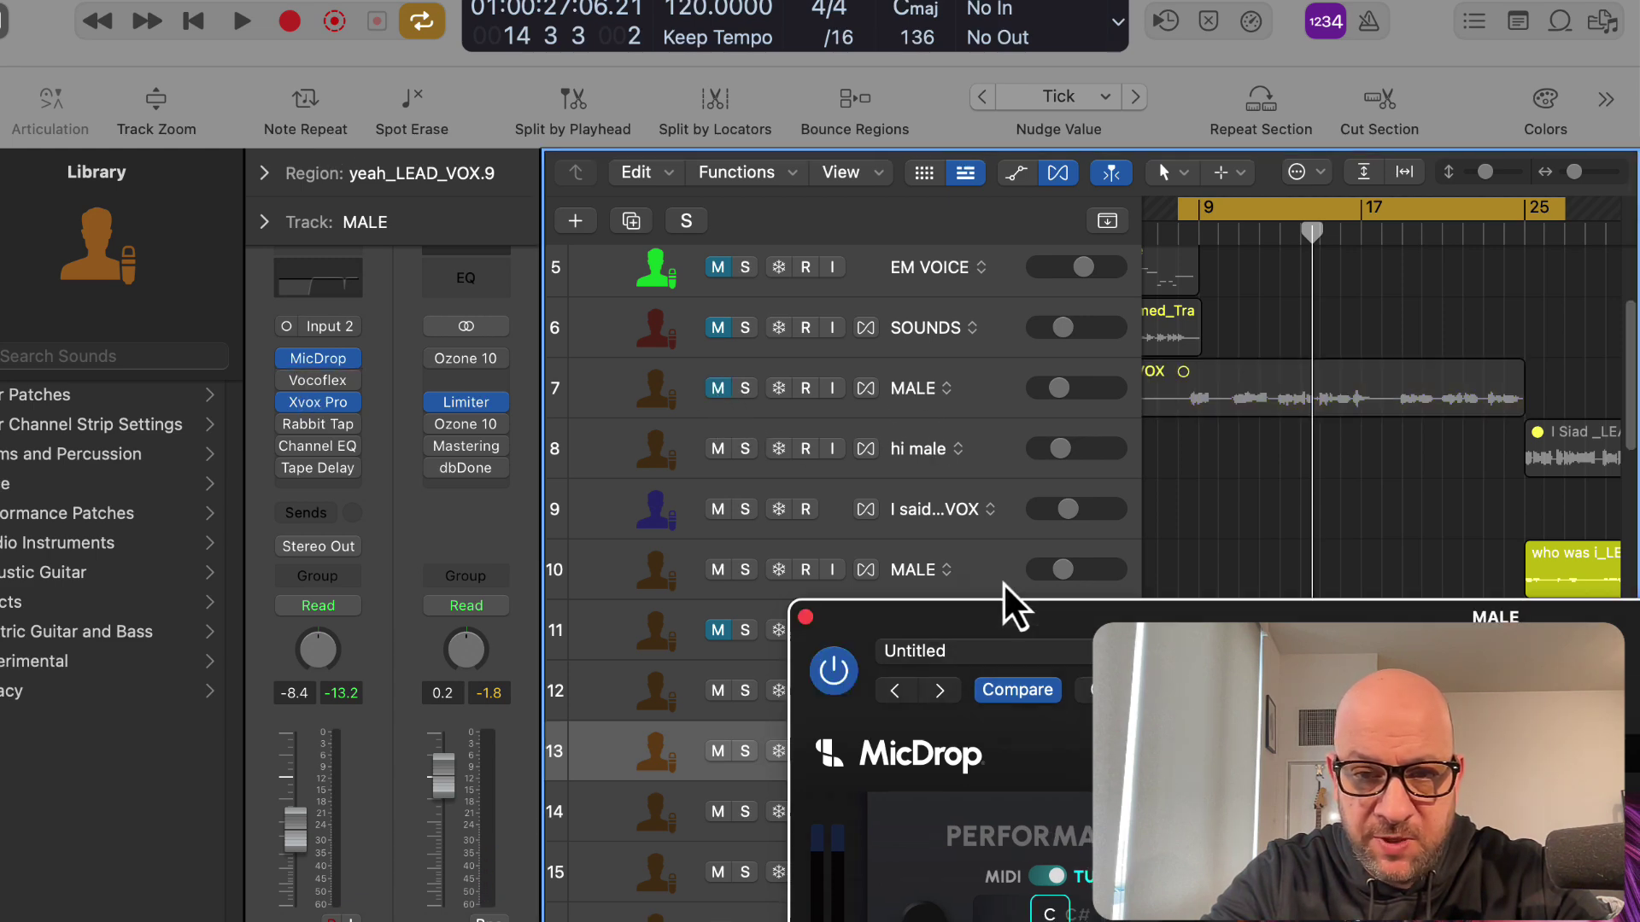
pyautogui.moveTo(1034, 625); pyautogui.dragTo(386, 17)
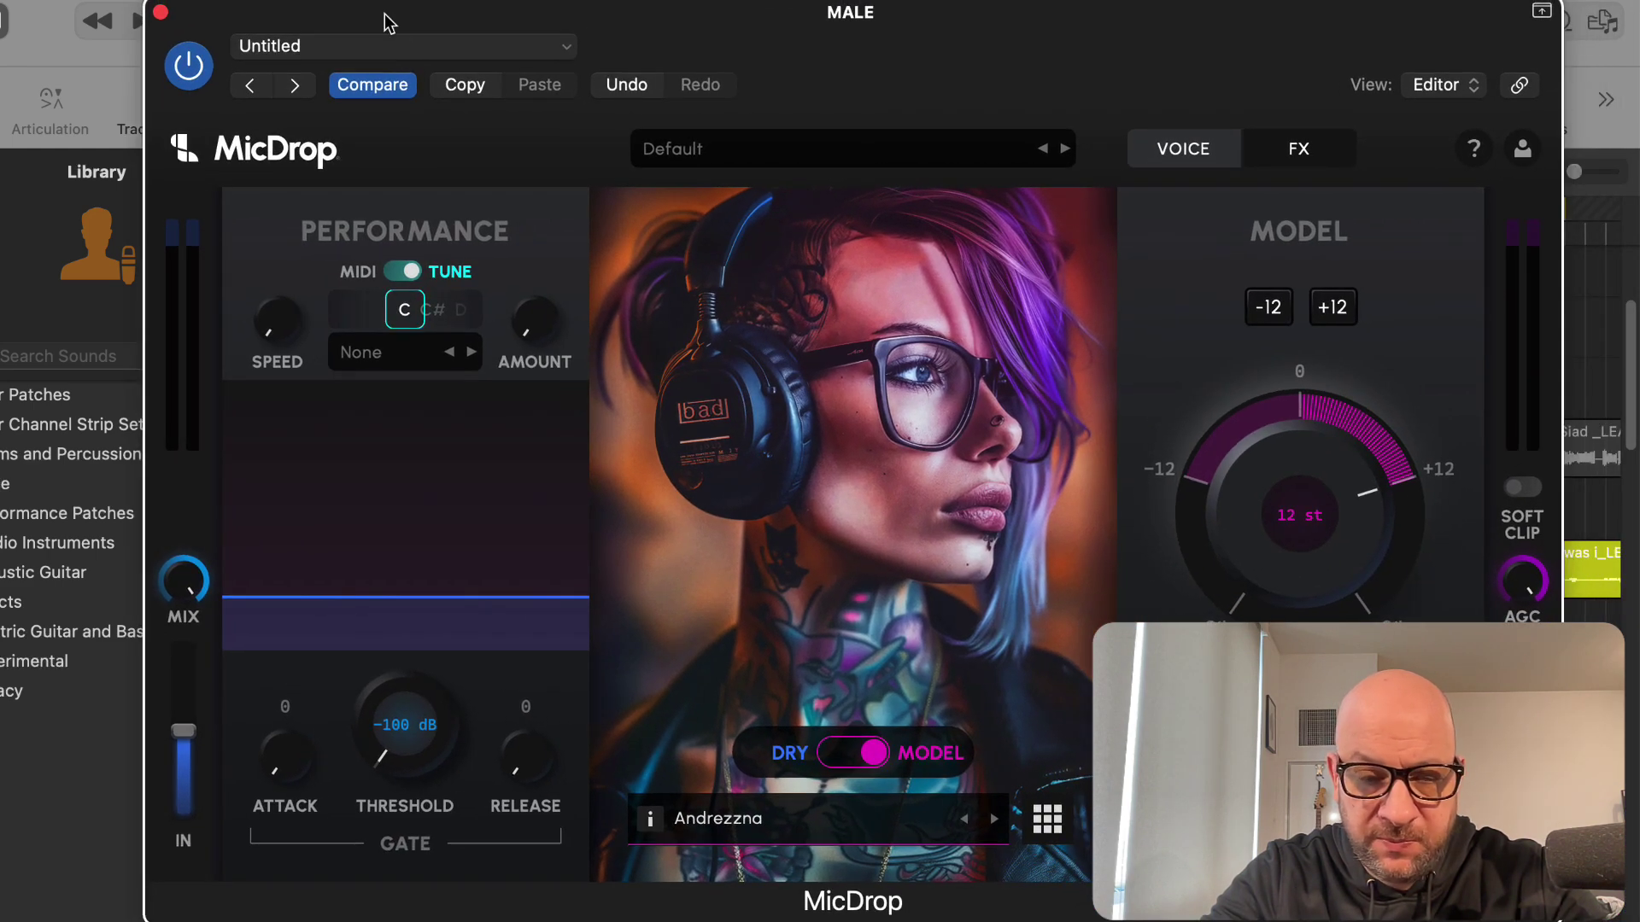
pyautogui.press('space')
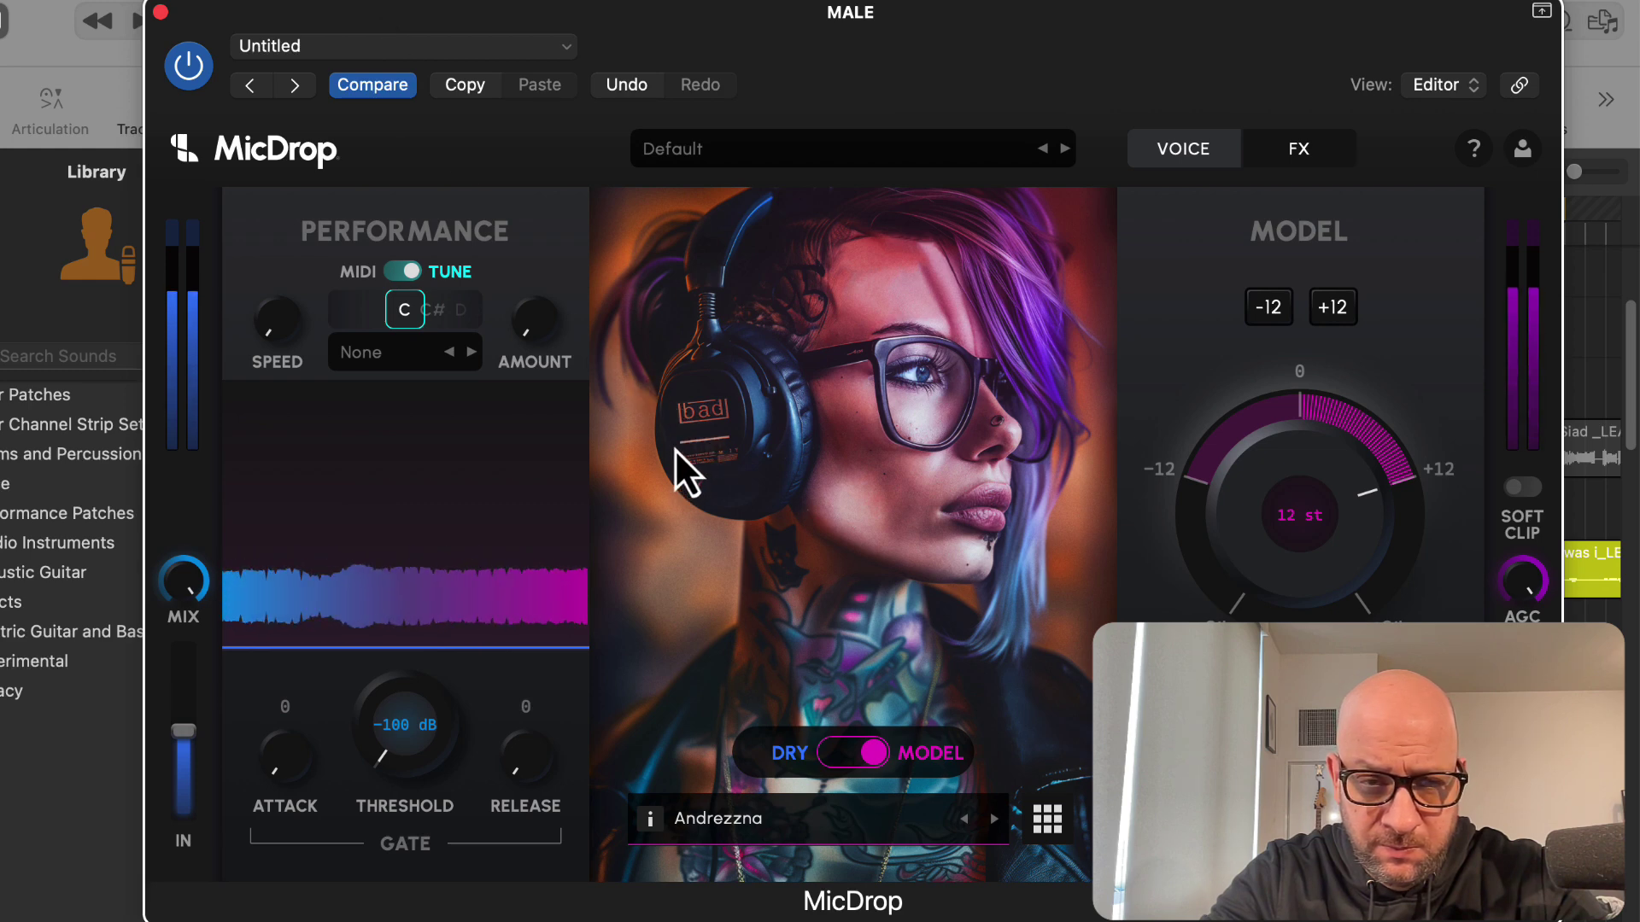
# Move MicDrop aside, enable Vocoflex after it on the MALE track and browse Vocoflex's built-in voice presets.
pyautogui.moveTo(189, 15); pyautogui.dragTo(643, 113)
pyautogui.click(290, 380)
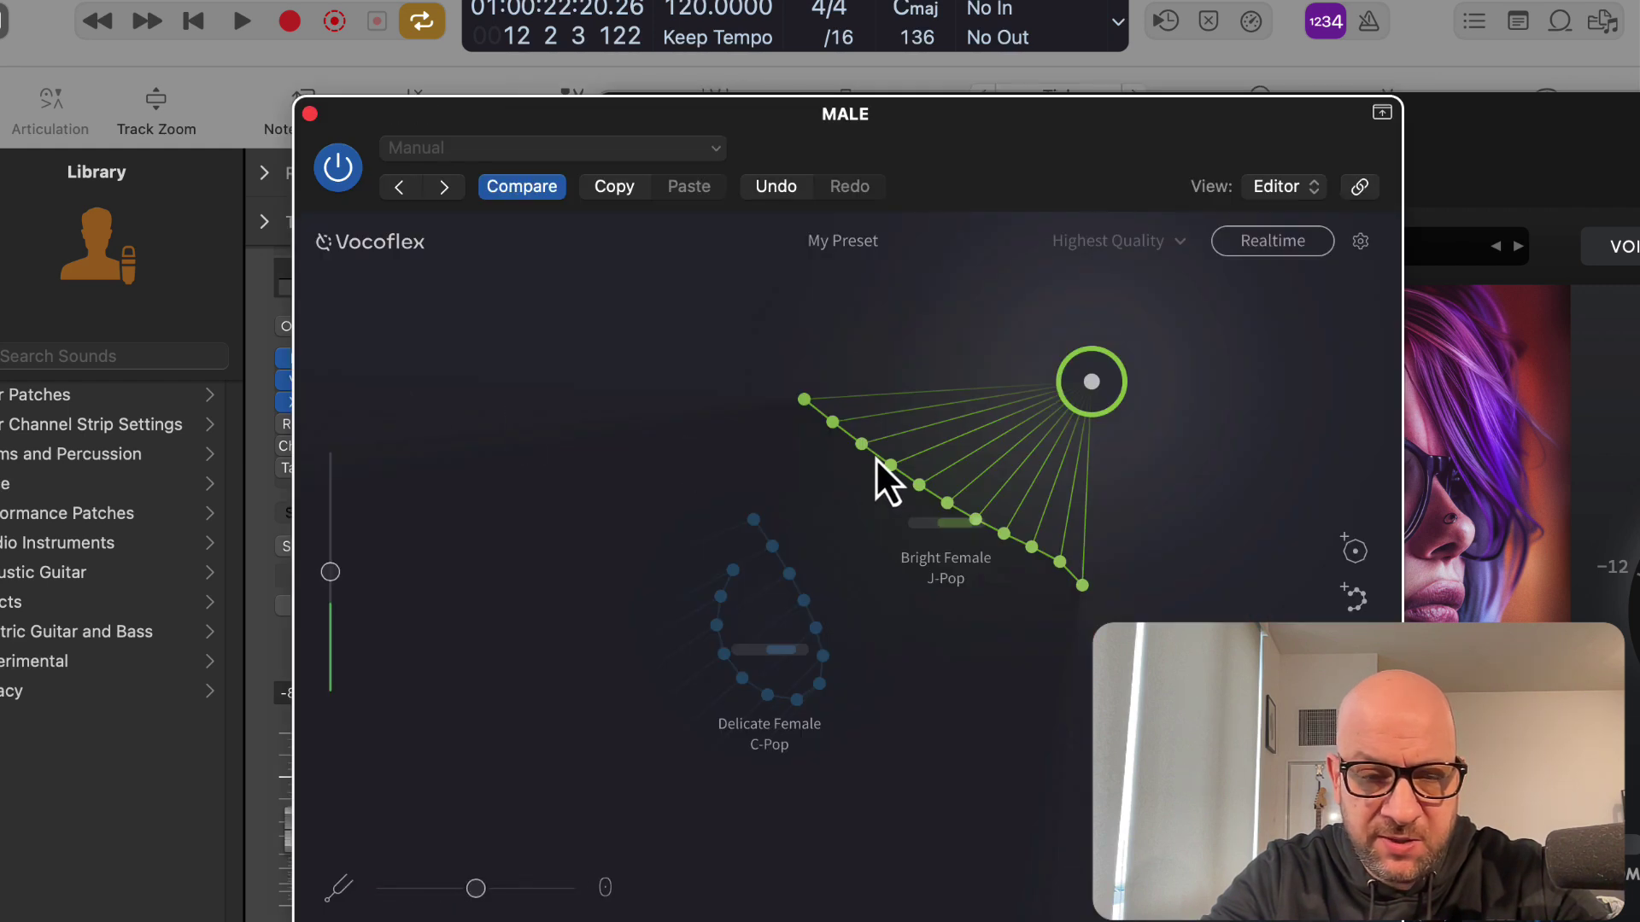
pyautogui.click(868, 241)
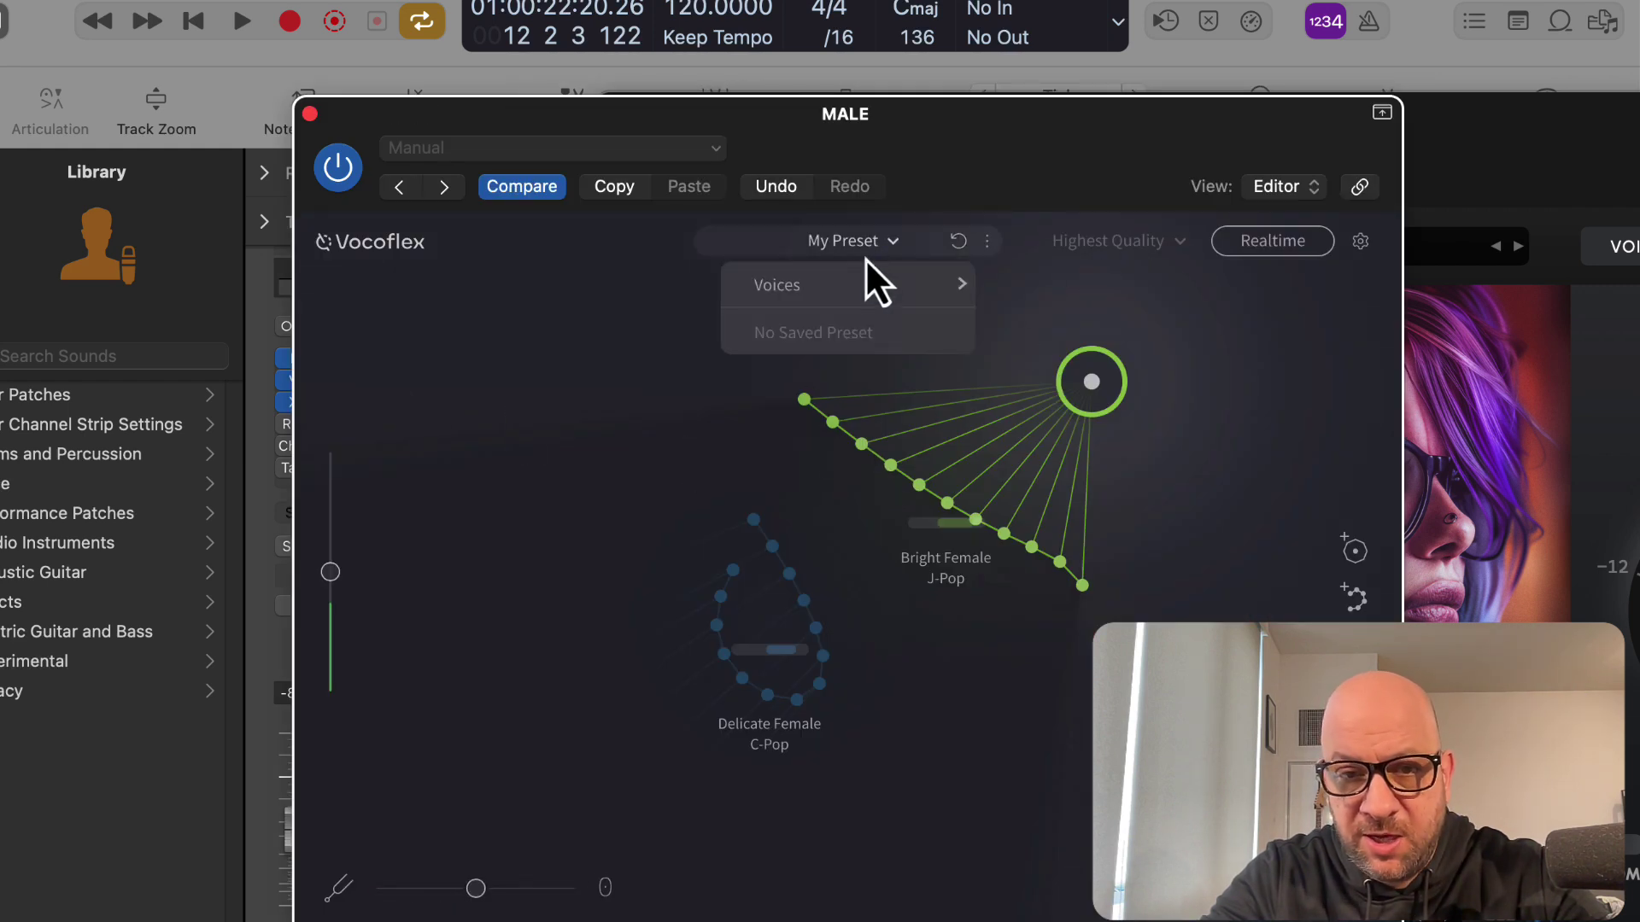
pyautogui.moveTo(861, 282)
pyautogui.scroll(-3, 1079, 808)
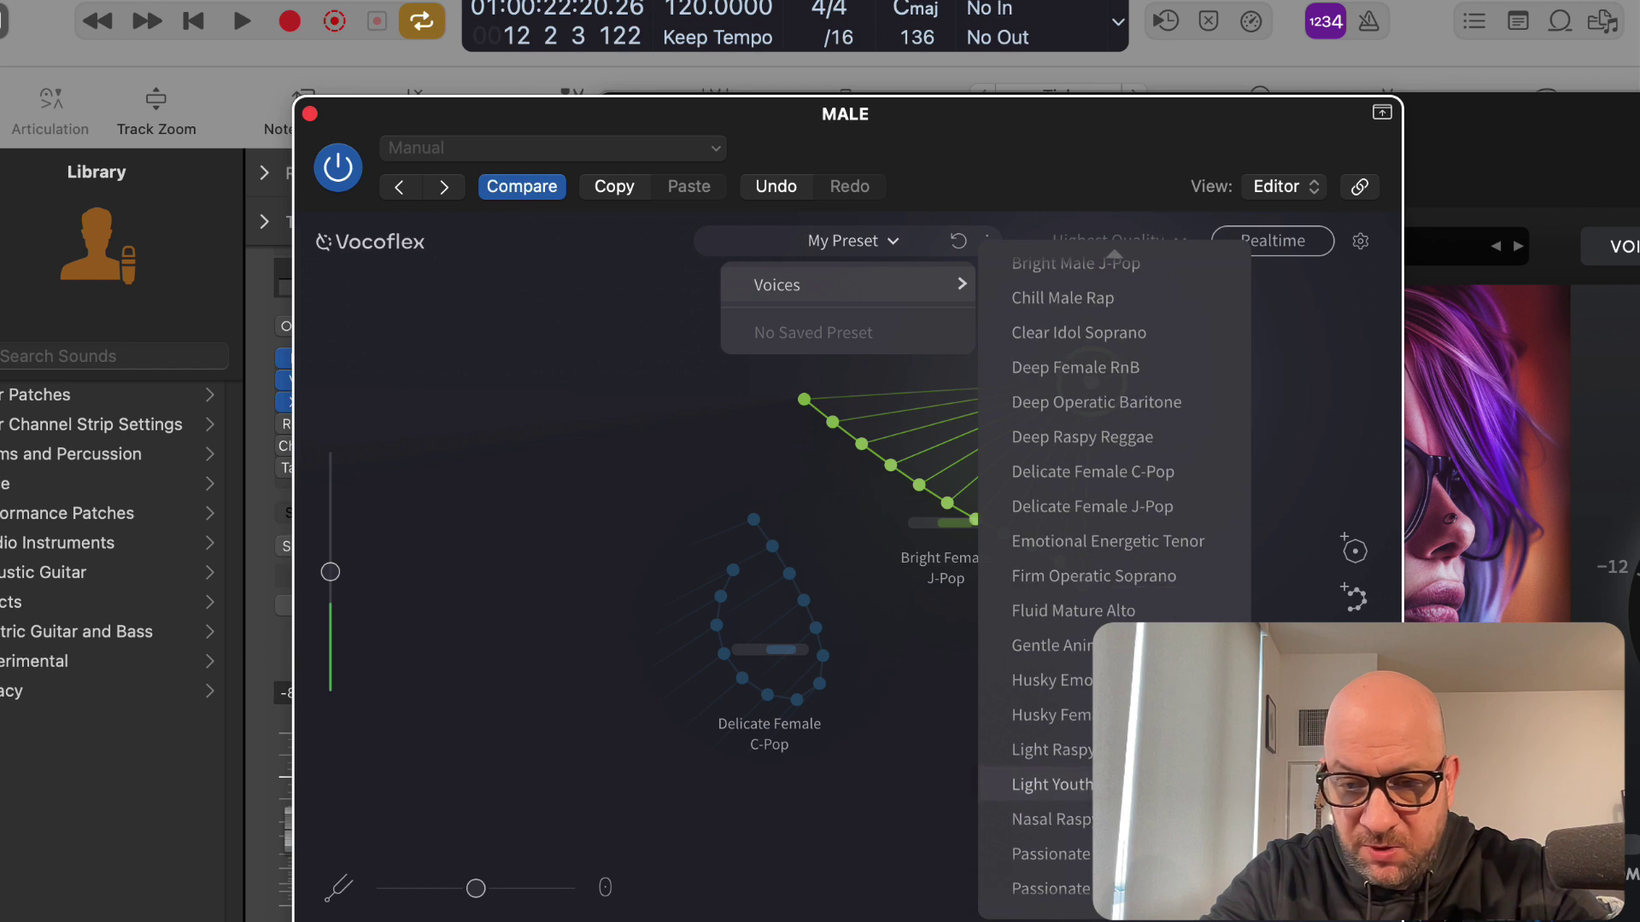
# Move Vocoflex's blend point beside the Bright Female J-Pop curve and audition the vocal with both plugins.
pyautogui.click(578, 405)
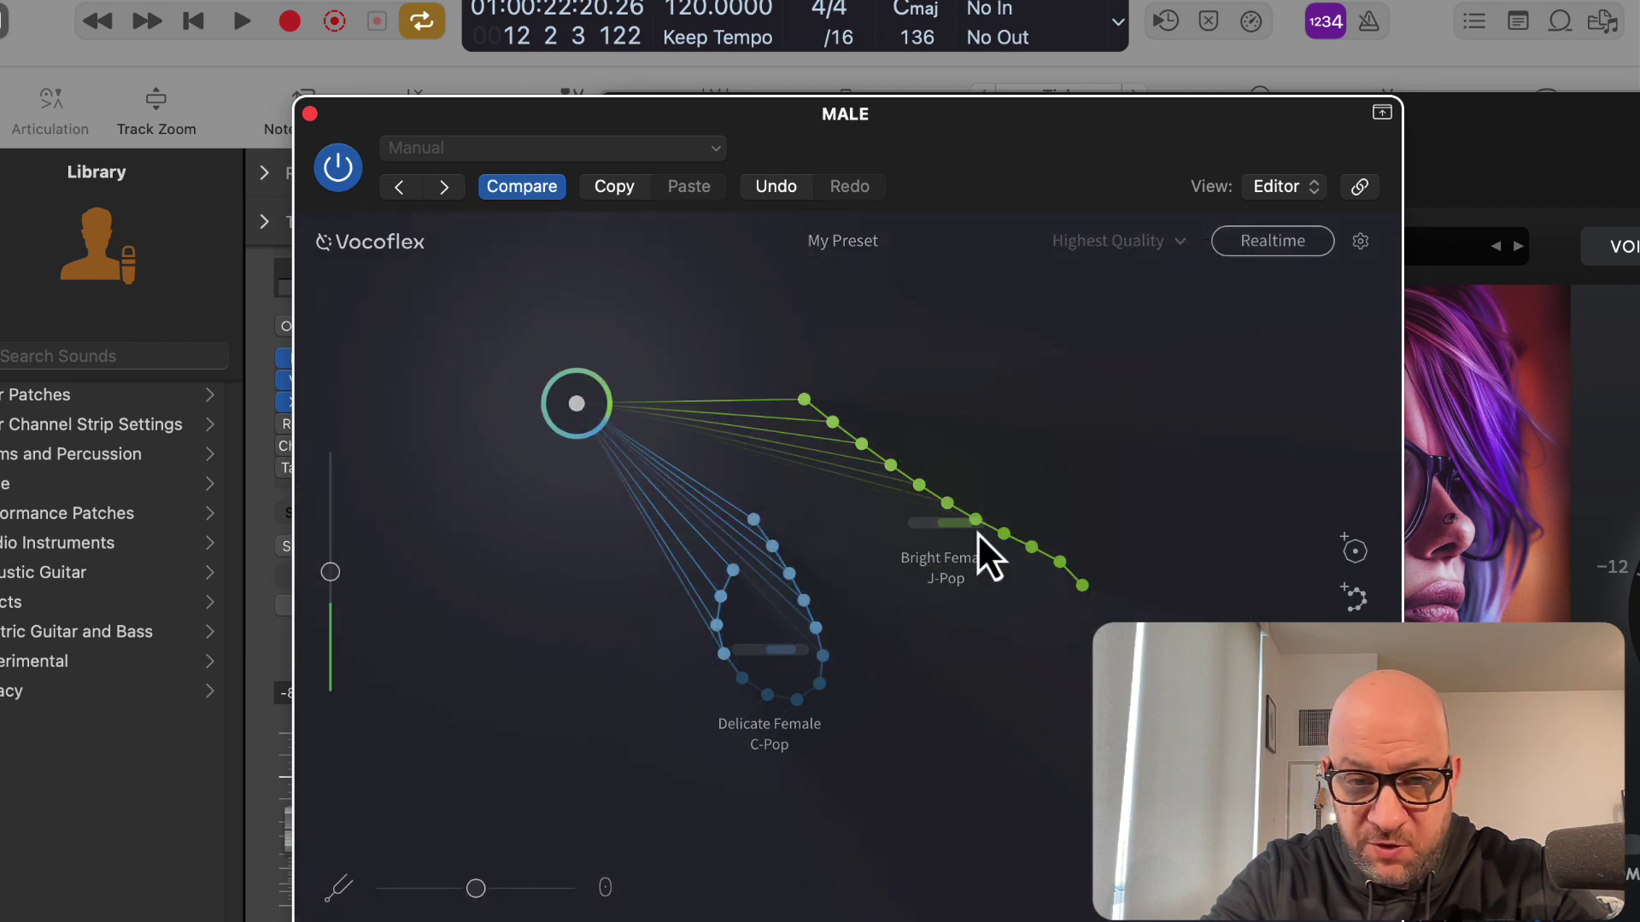
pyautogui.moveTo(578, 405); pyautogui.dragTo(1059, 407)
pyautogui.press('space')
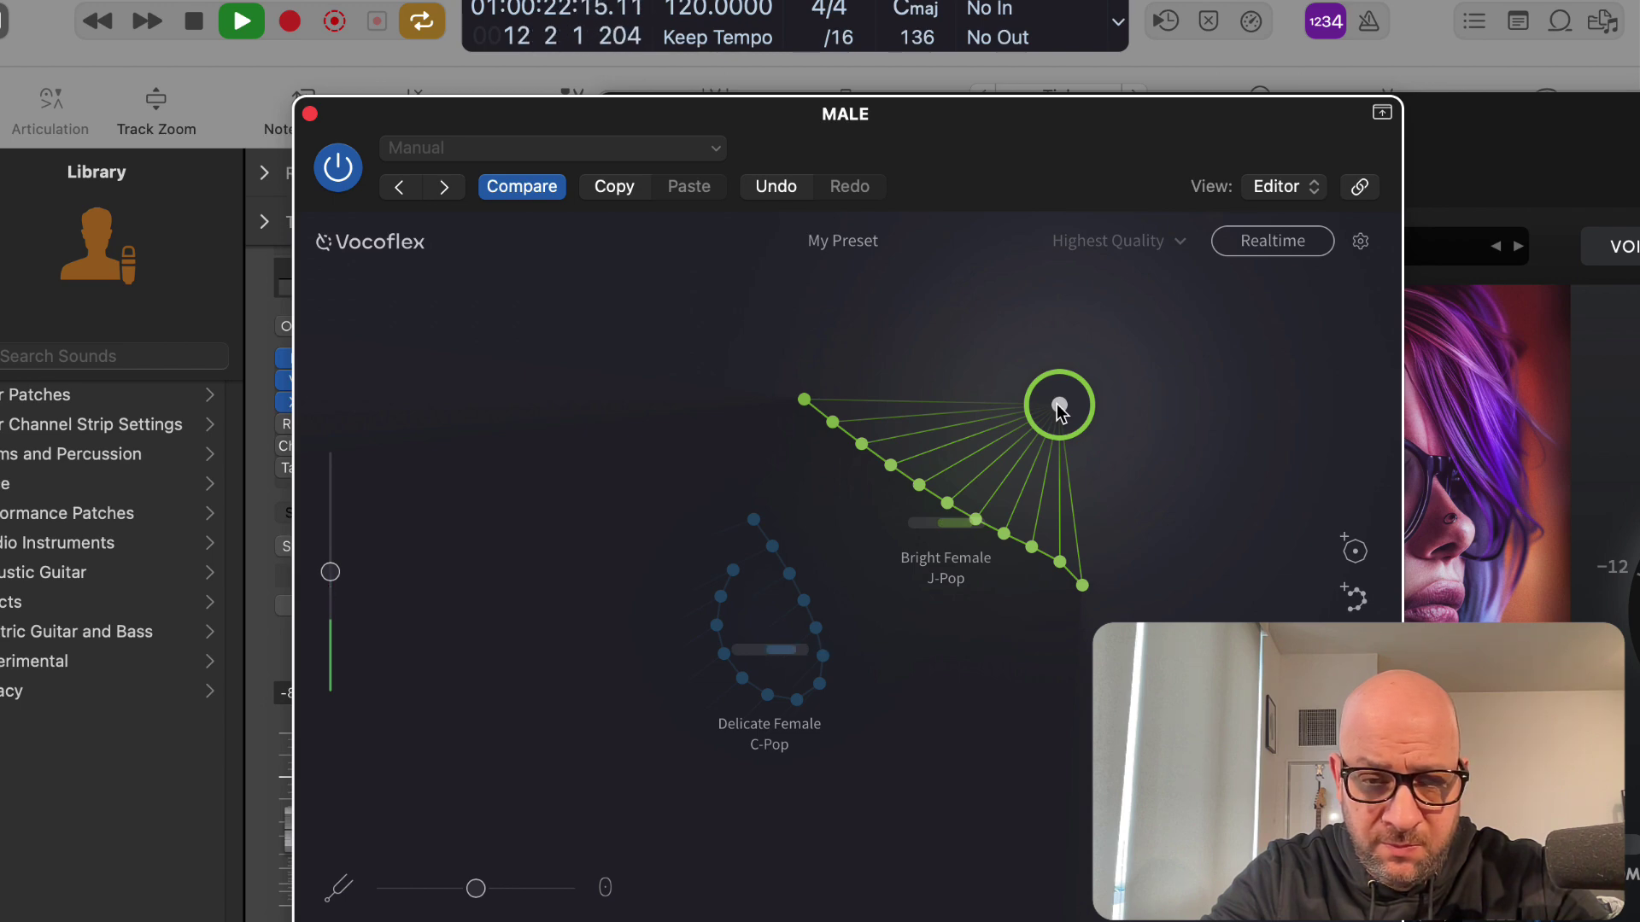
# Bring MicDrop in front of Vocoflex, lower its mix to slightly below half and audition the stacked plugins.
pyautogui.moveTo(408, 118); pyautogui.dragTo(610, 258)
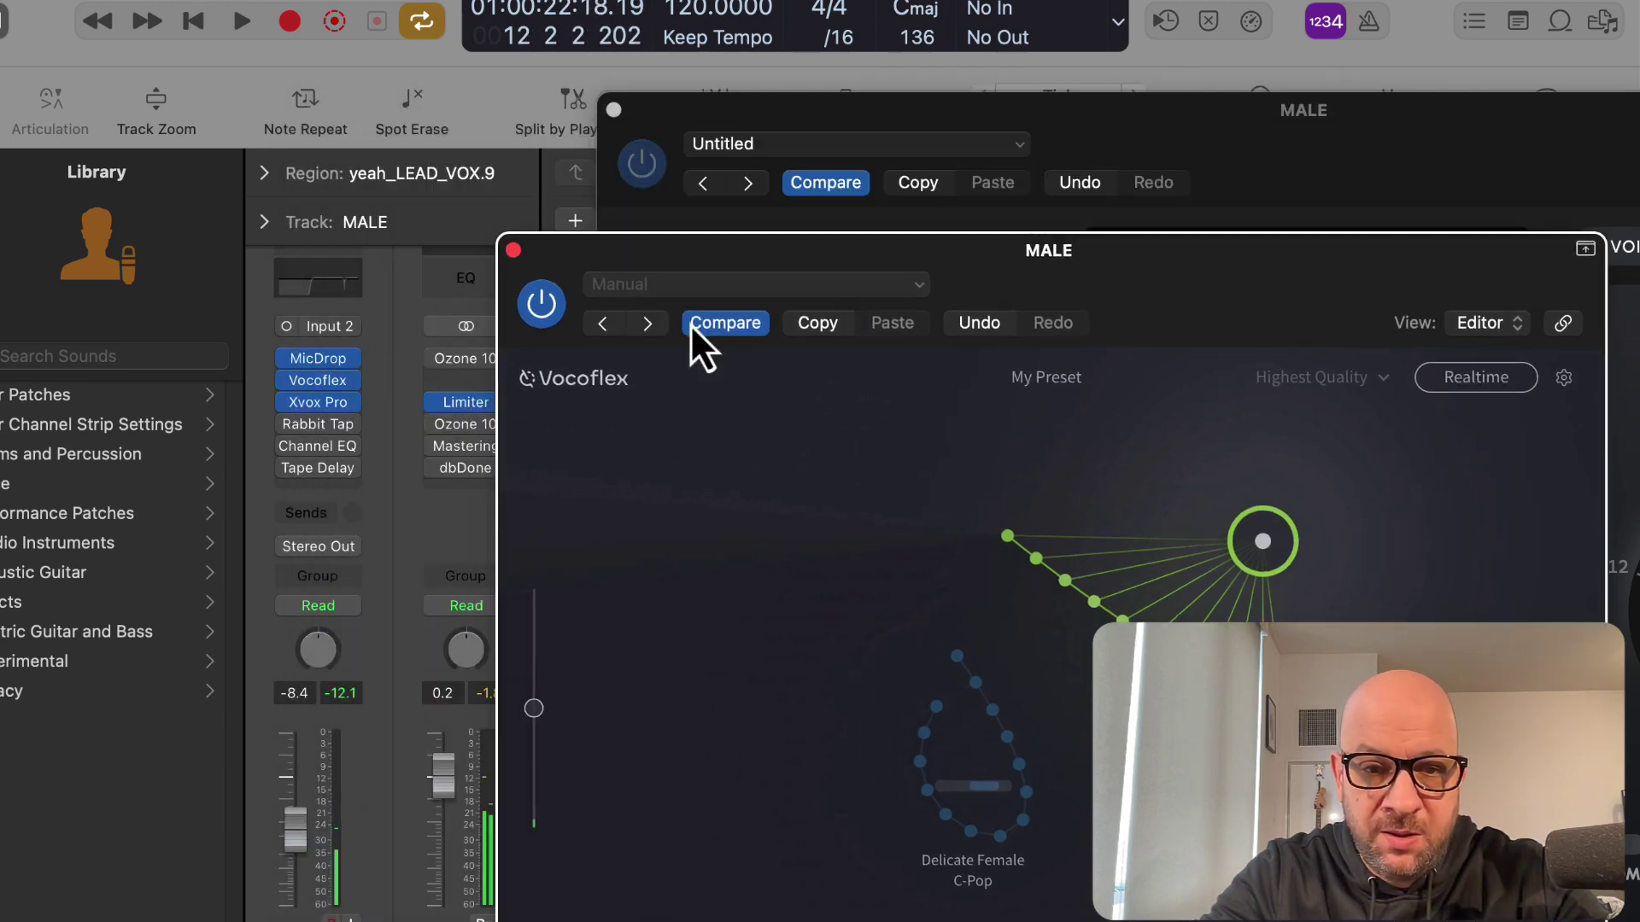
pyautogui.click(769, 205)
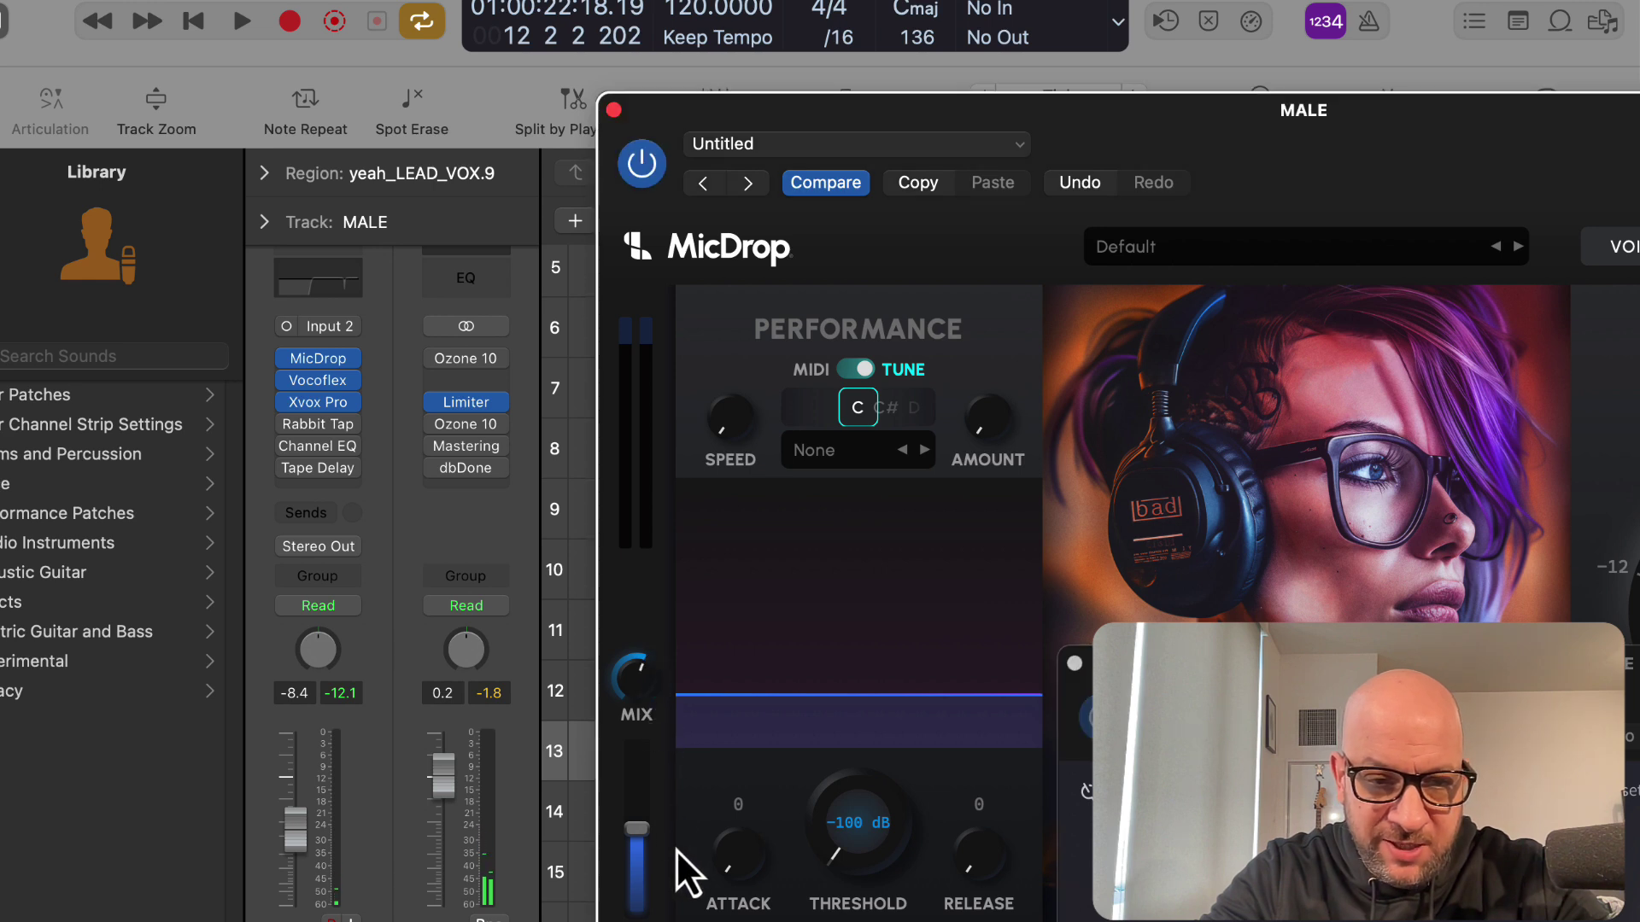
pyautogui.press('space')
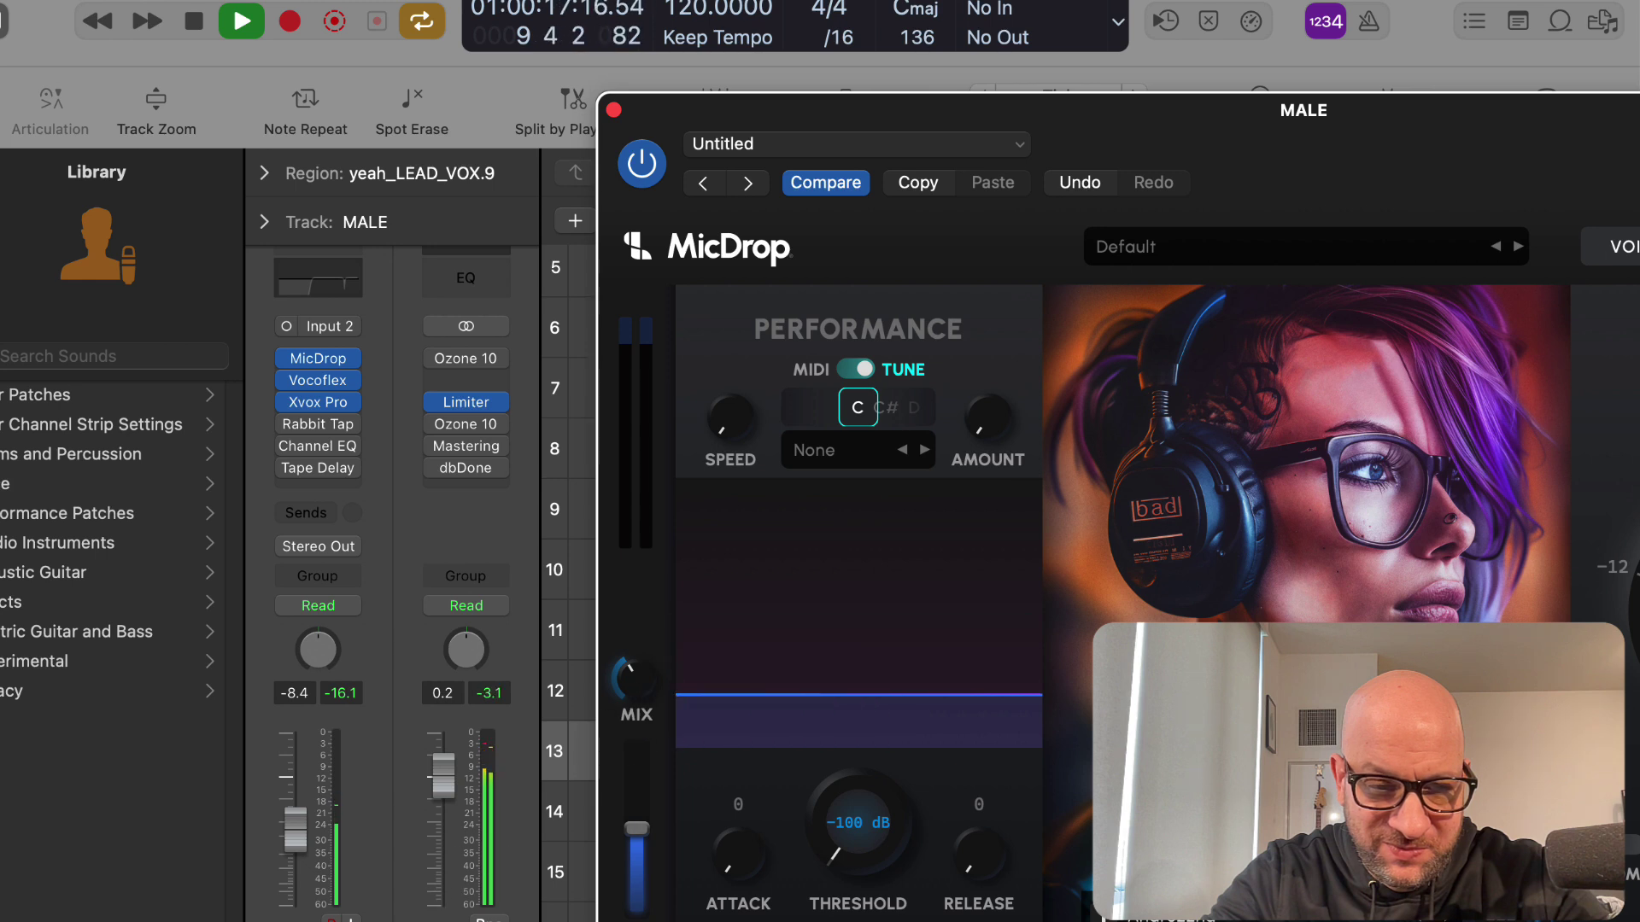
pyautogui.click(324, 496)
pyautogui.moveTo(318, 472)
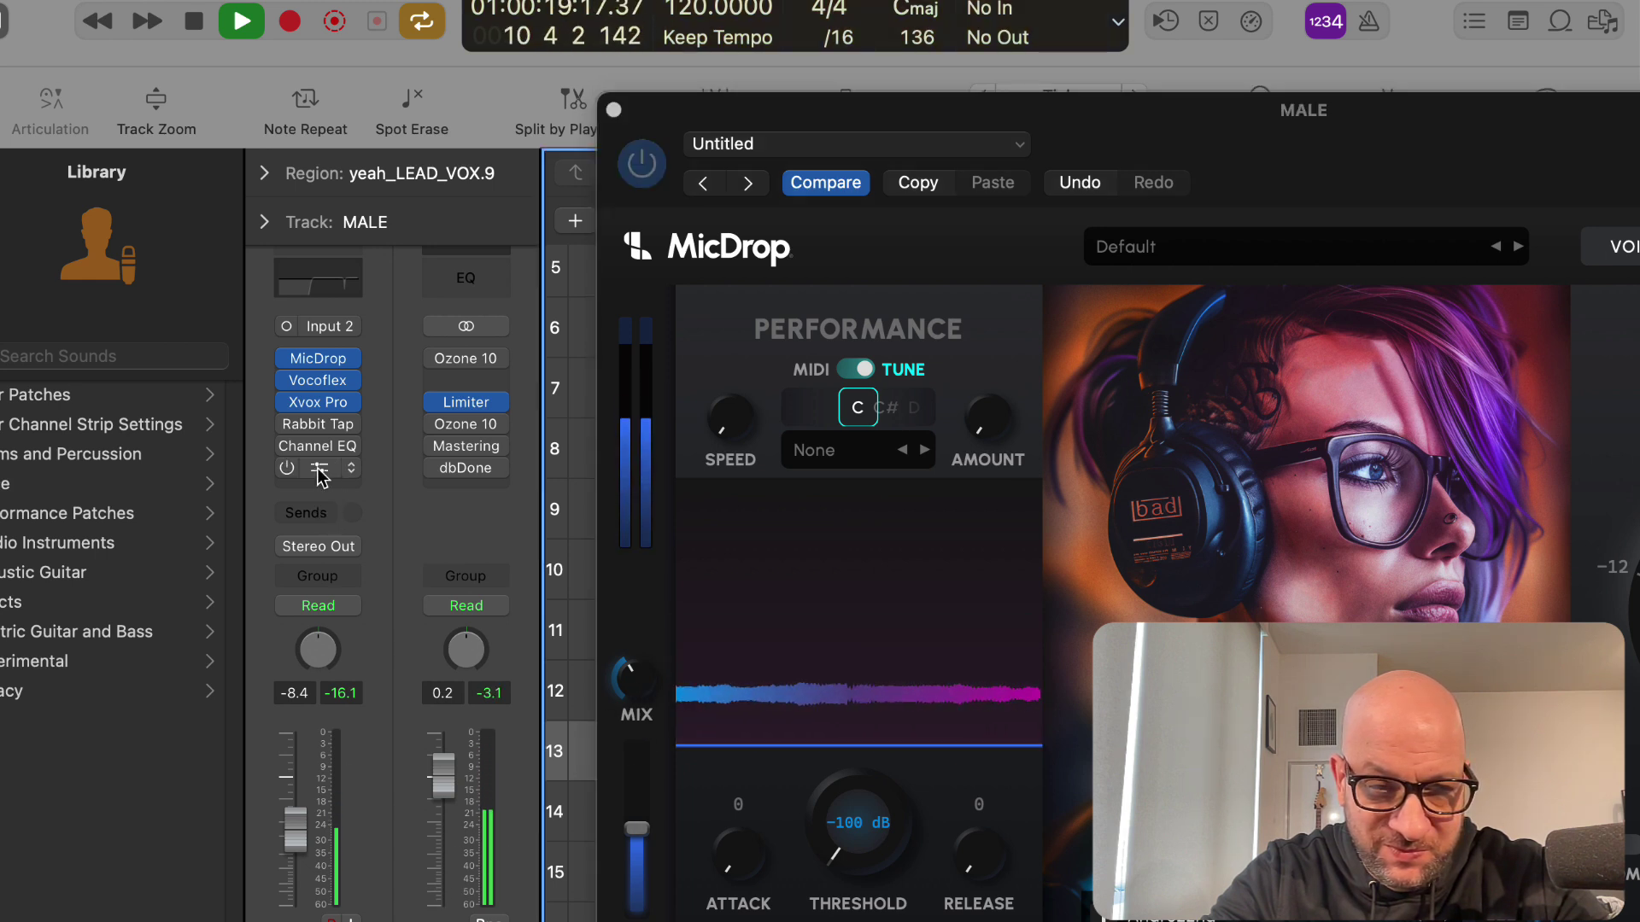
pyautogui.press('space')
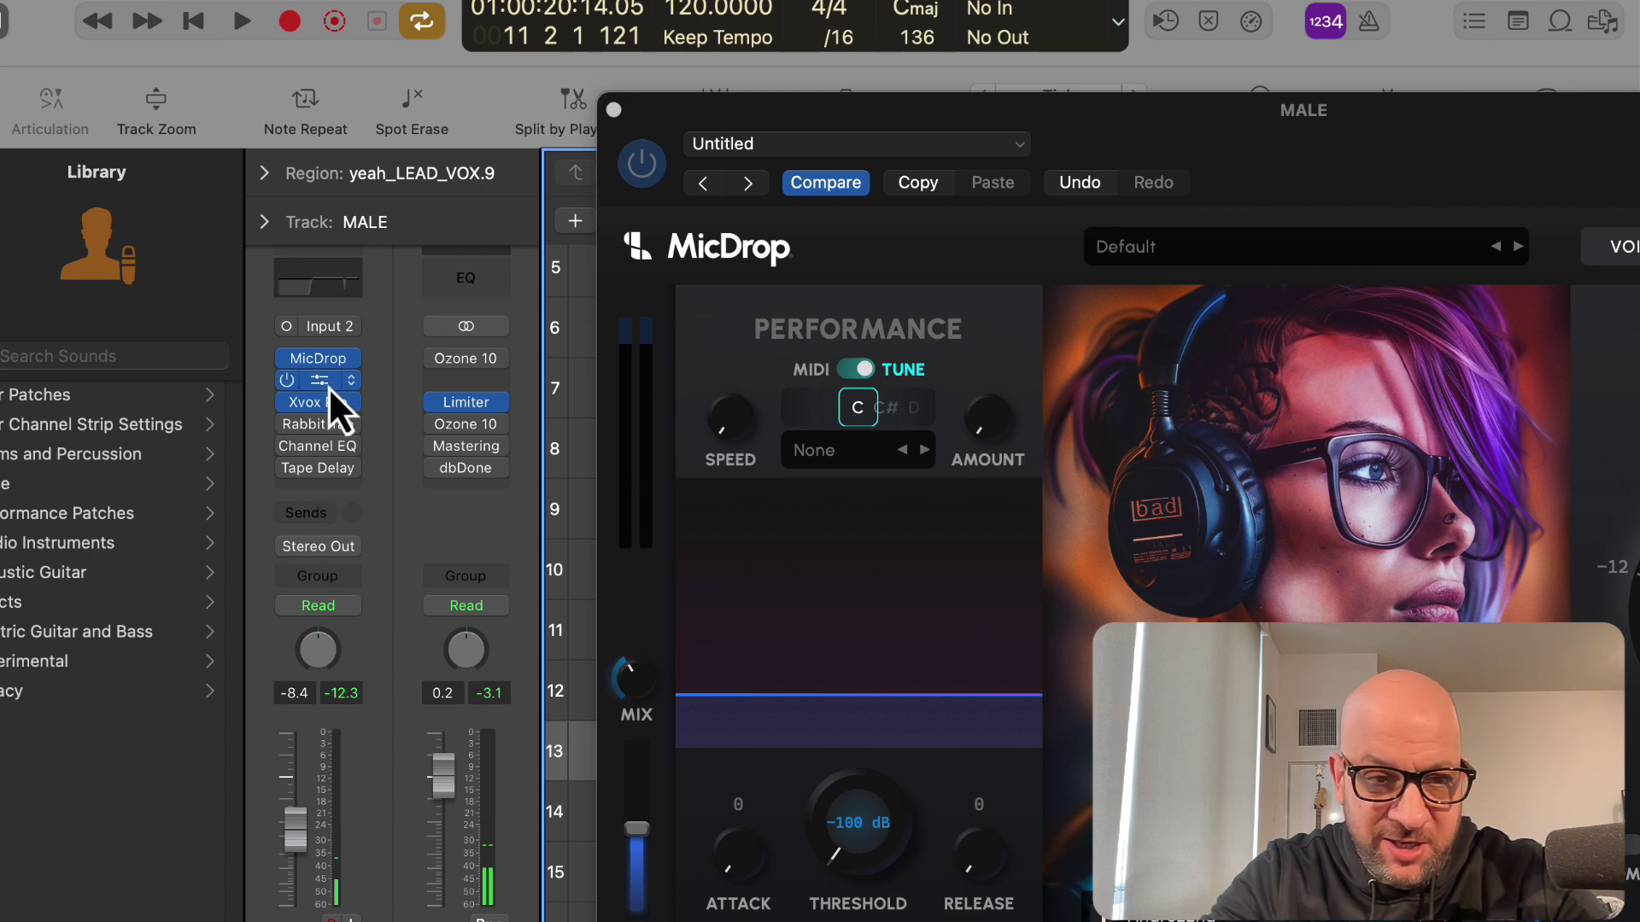
# Open Vocoflex to check its blend setting, moving its window aside, and close it again.
pyautogui.click(318, 380)
pyautogui.moveTo(498, 17); pyautogui.dragTo(443, 28)
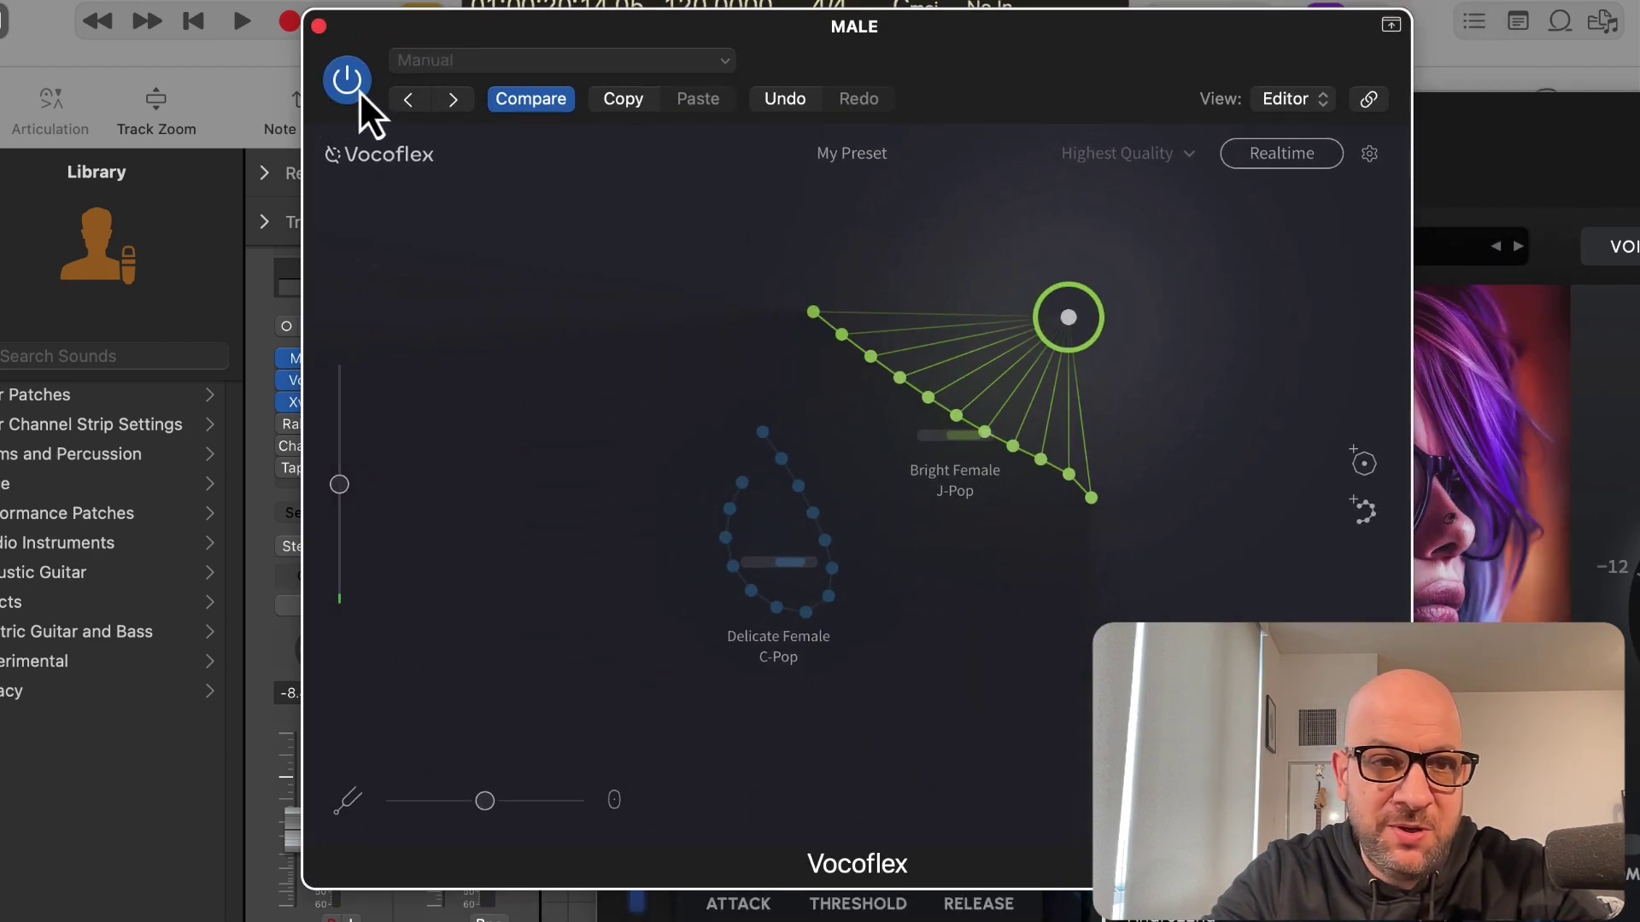
pyautogui.click(319, 26)
# Play the vocal and set MicDrop's voice pitch to 5 st while auditioning the stacked plugins.
pyautogui.press('space')
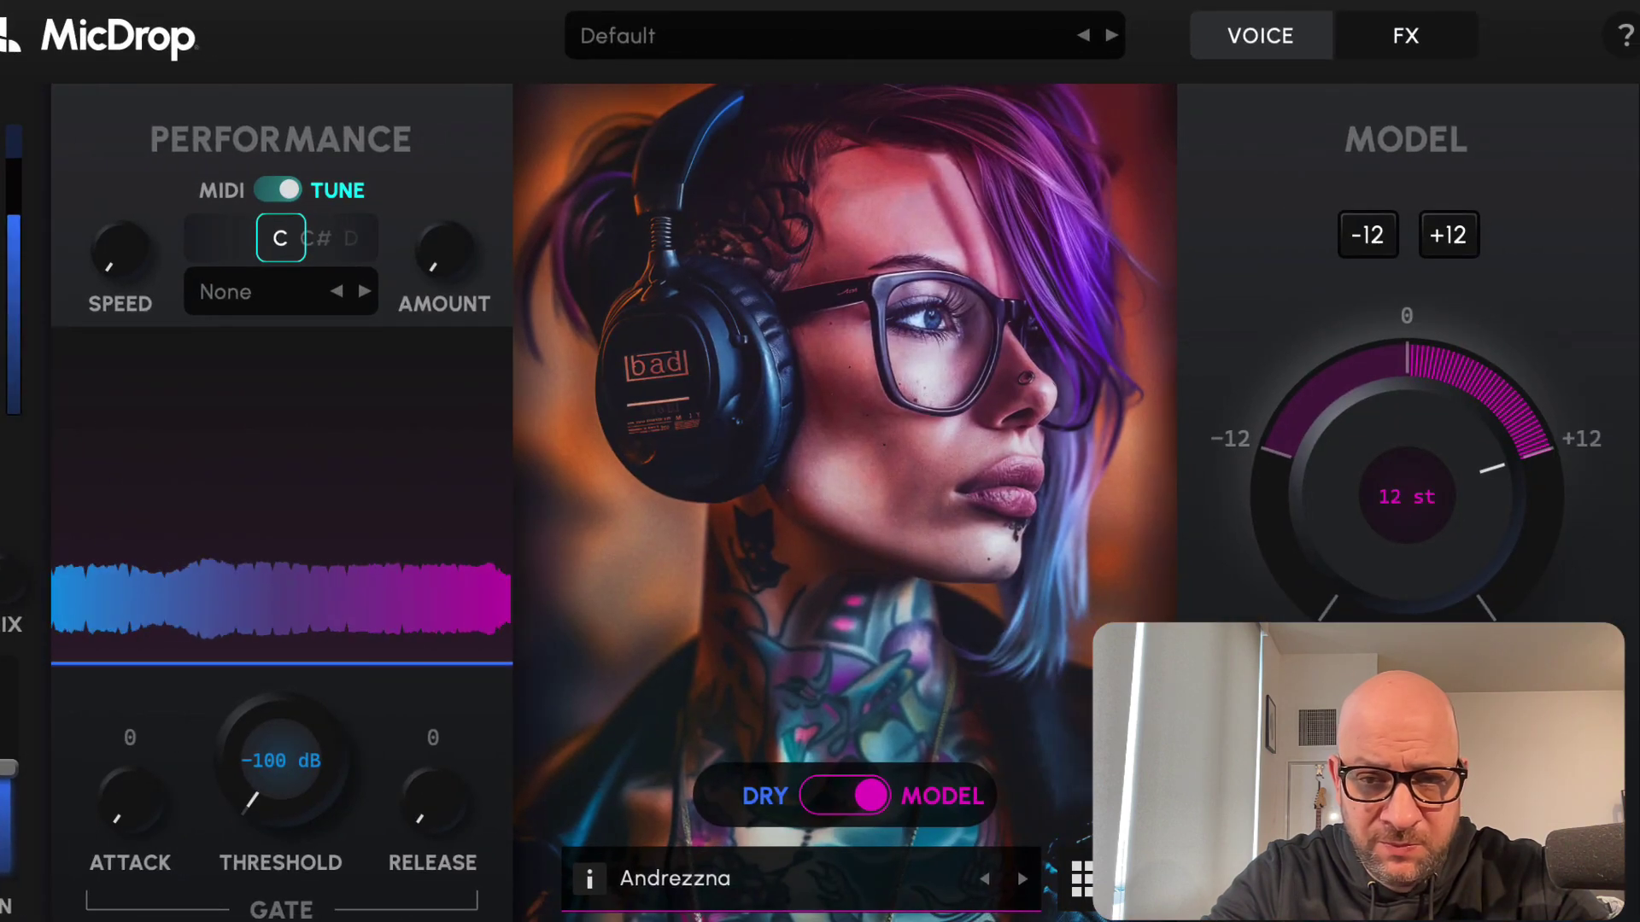
pyautogui.moveTo(1347, 453); pyautogui.dragTo(1372, 514)
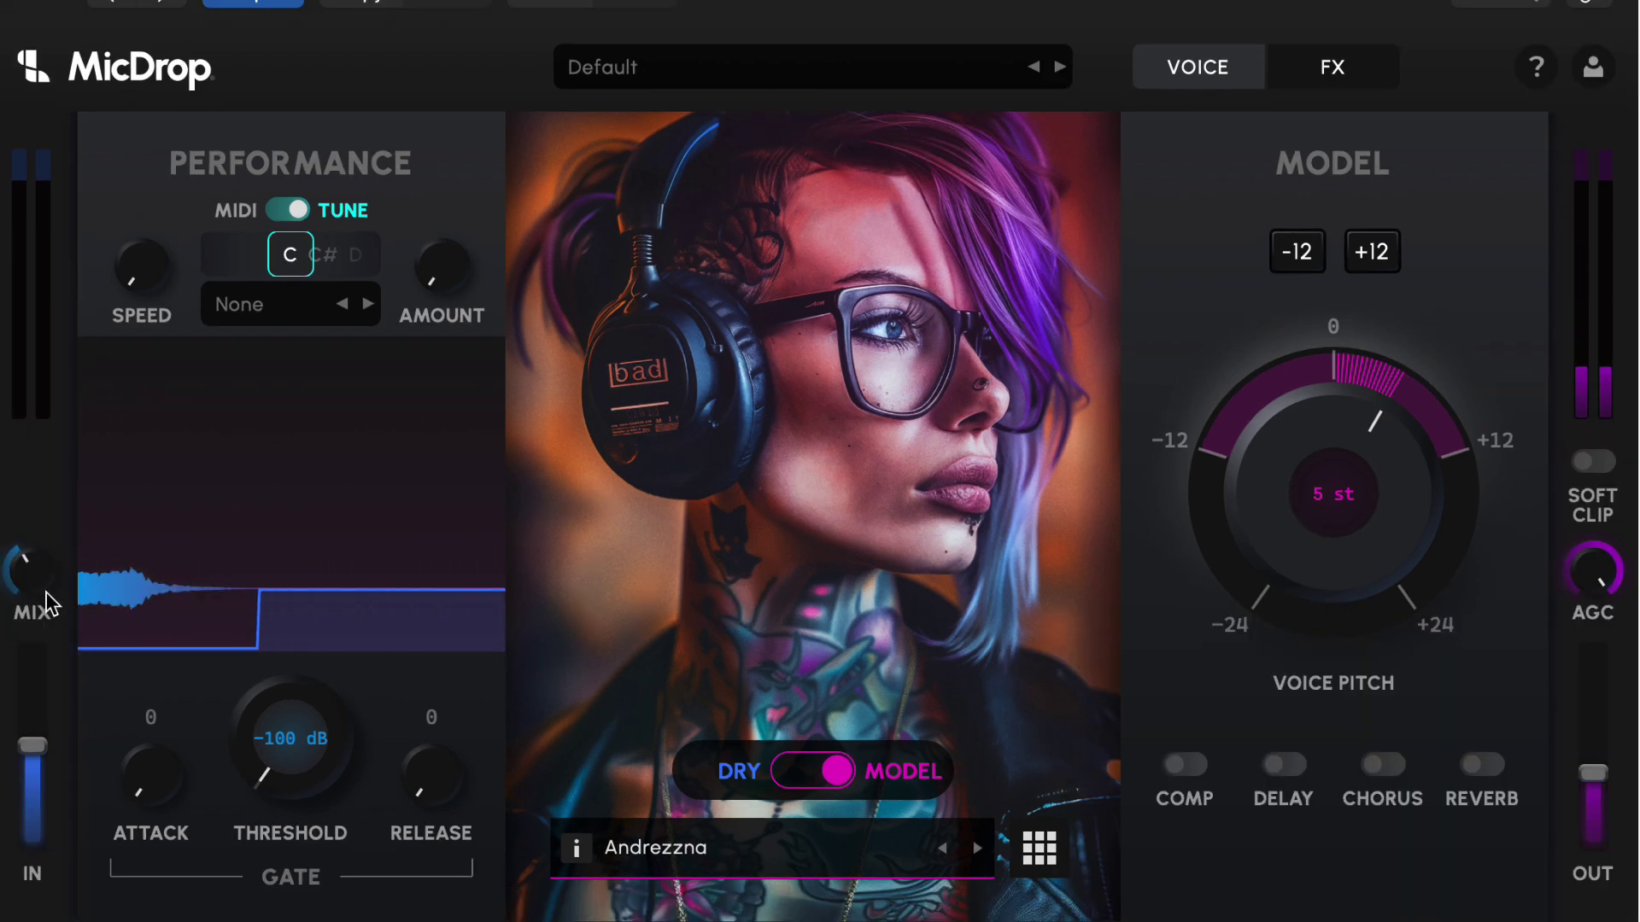
pyautogui.moveTo(45, 600)
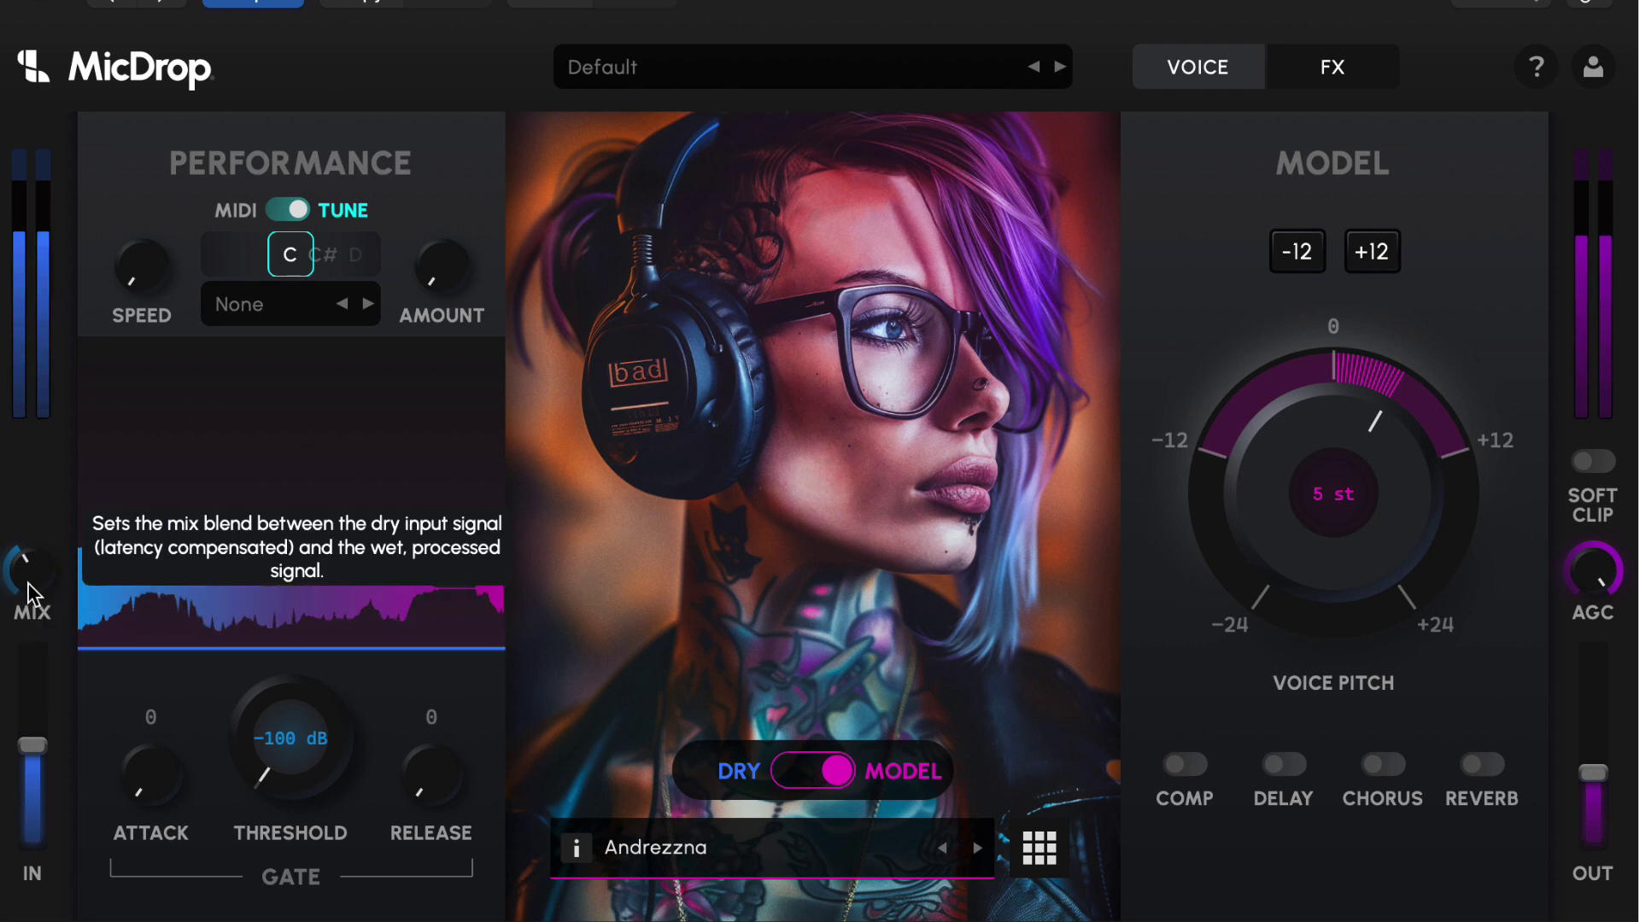
# Lower MicDrop's mix further to roughly a third and set its voice pitch to 12 st.
pyautogui.moveTo(17, 586)
pyautogui.mouseDown()
pyautogui.moveTo(18, 649)
pyautogui.moveTo(26, 601)
pyautogui.mouseUp()
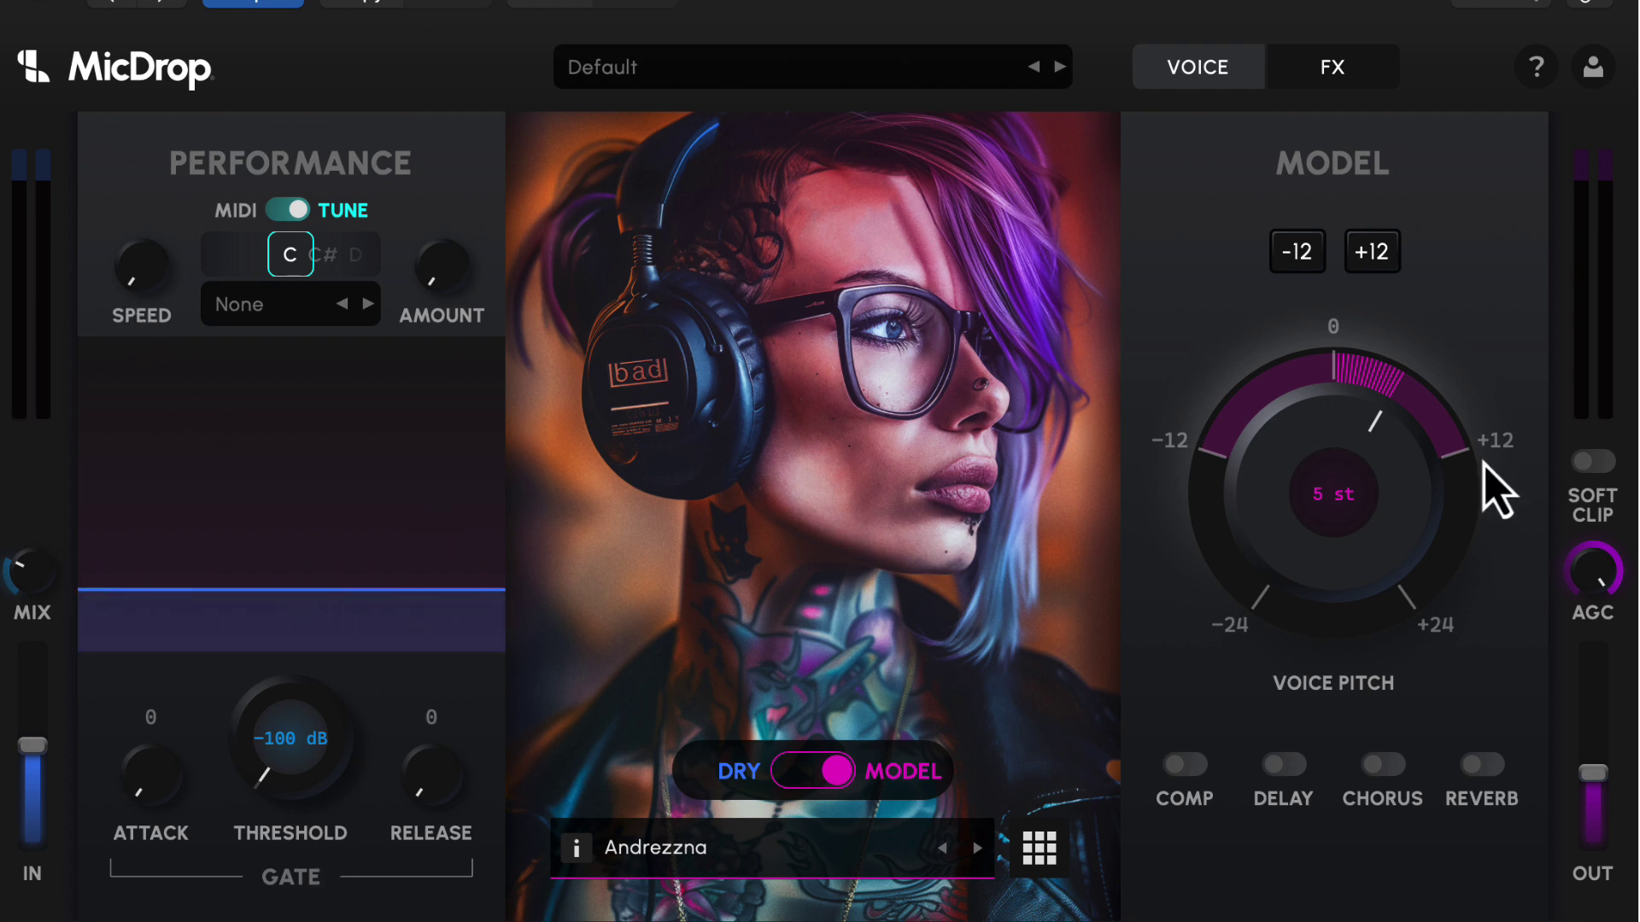
pyautogui.moveTo(1281, 476); pyautogui.dragTo(1285, 444)
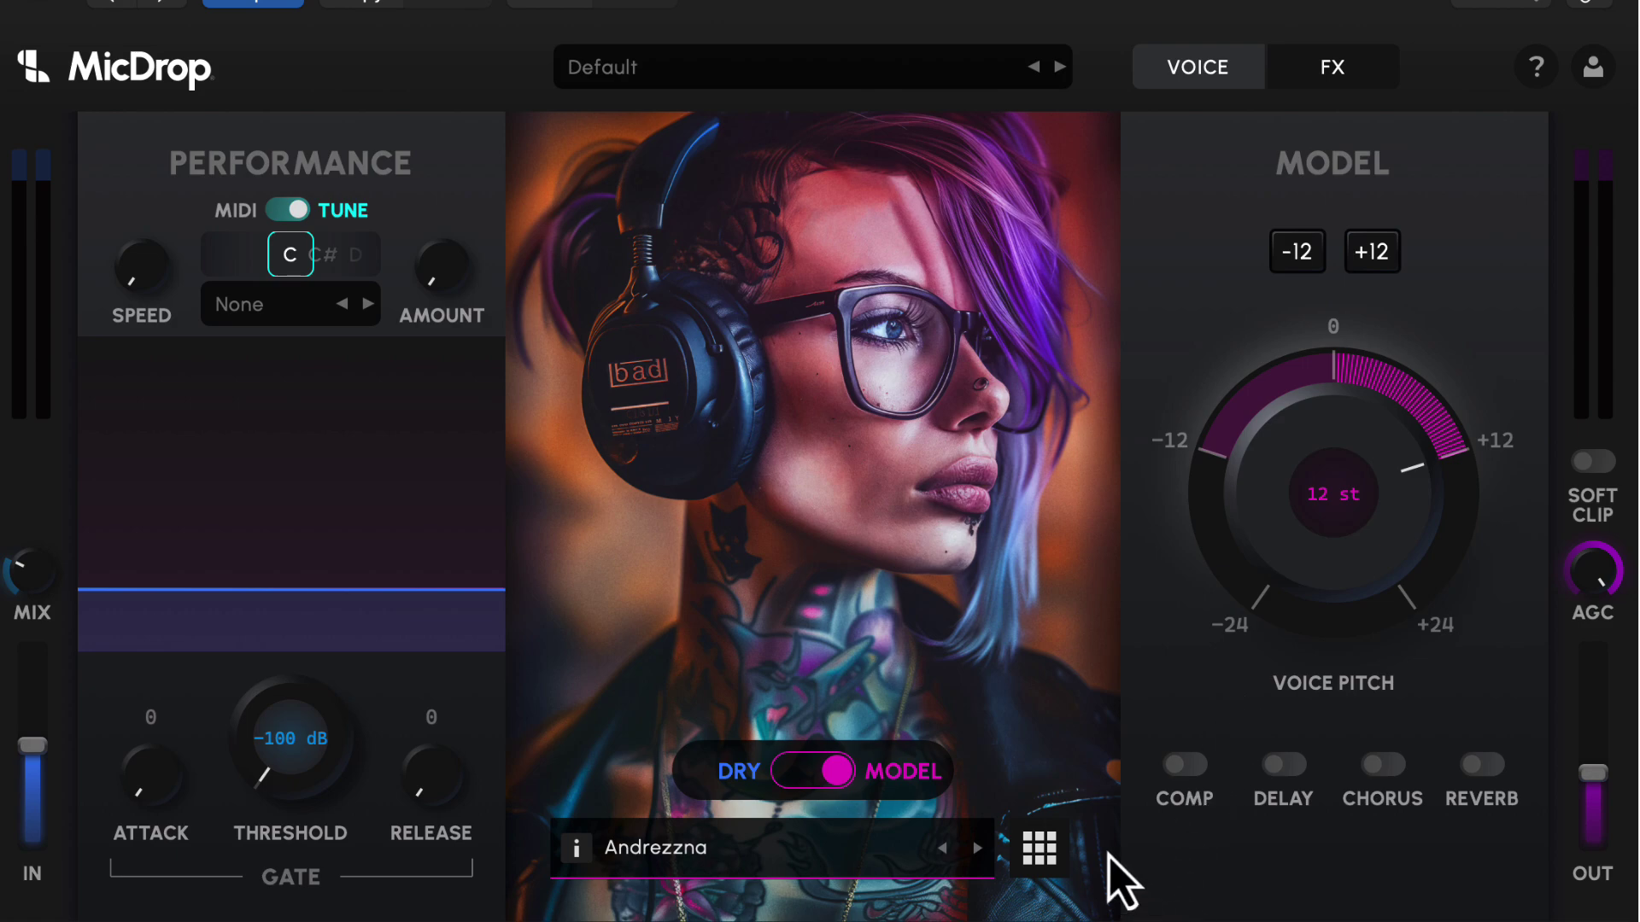
# Open MicDrop's voice library and browse the full range of voice models and their descriptions.
pyautogui.click(1044, 854)
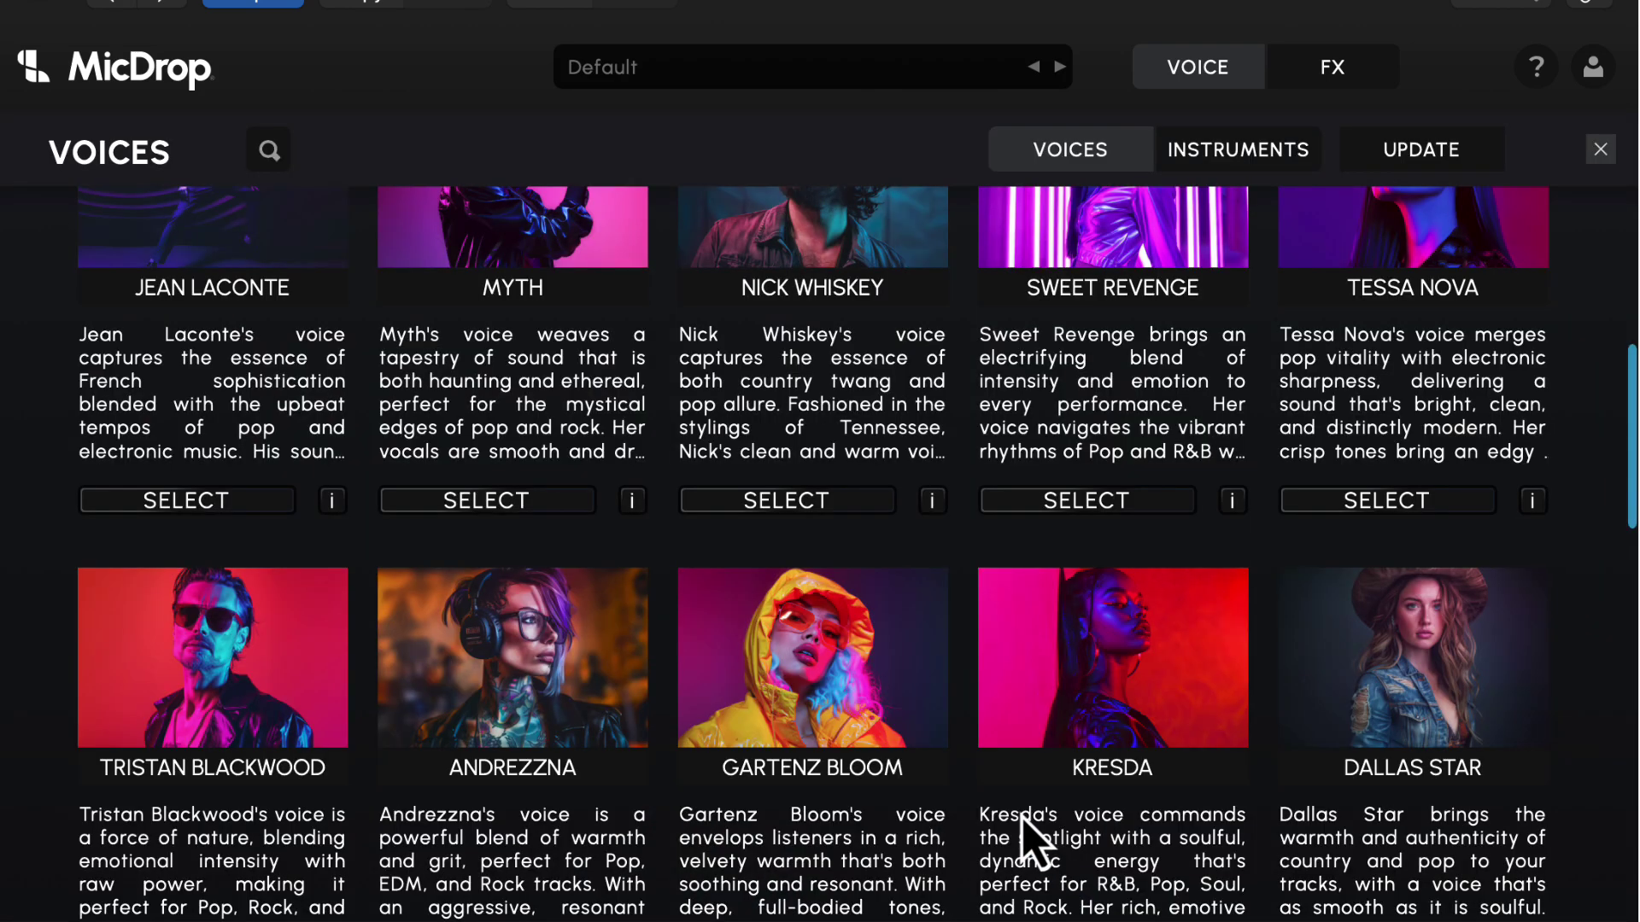
pyautogui.scroll(-3, 1029, 628)
pyautogui.scroll(-8, 1020, 608)
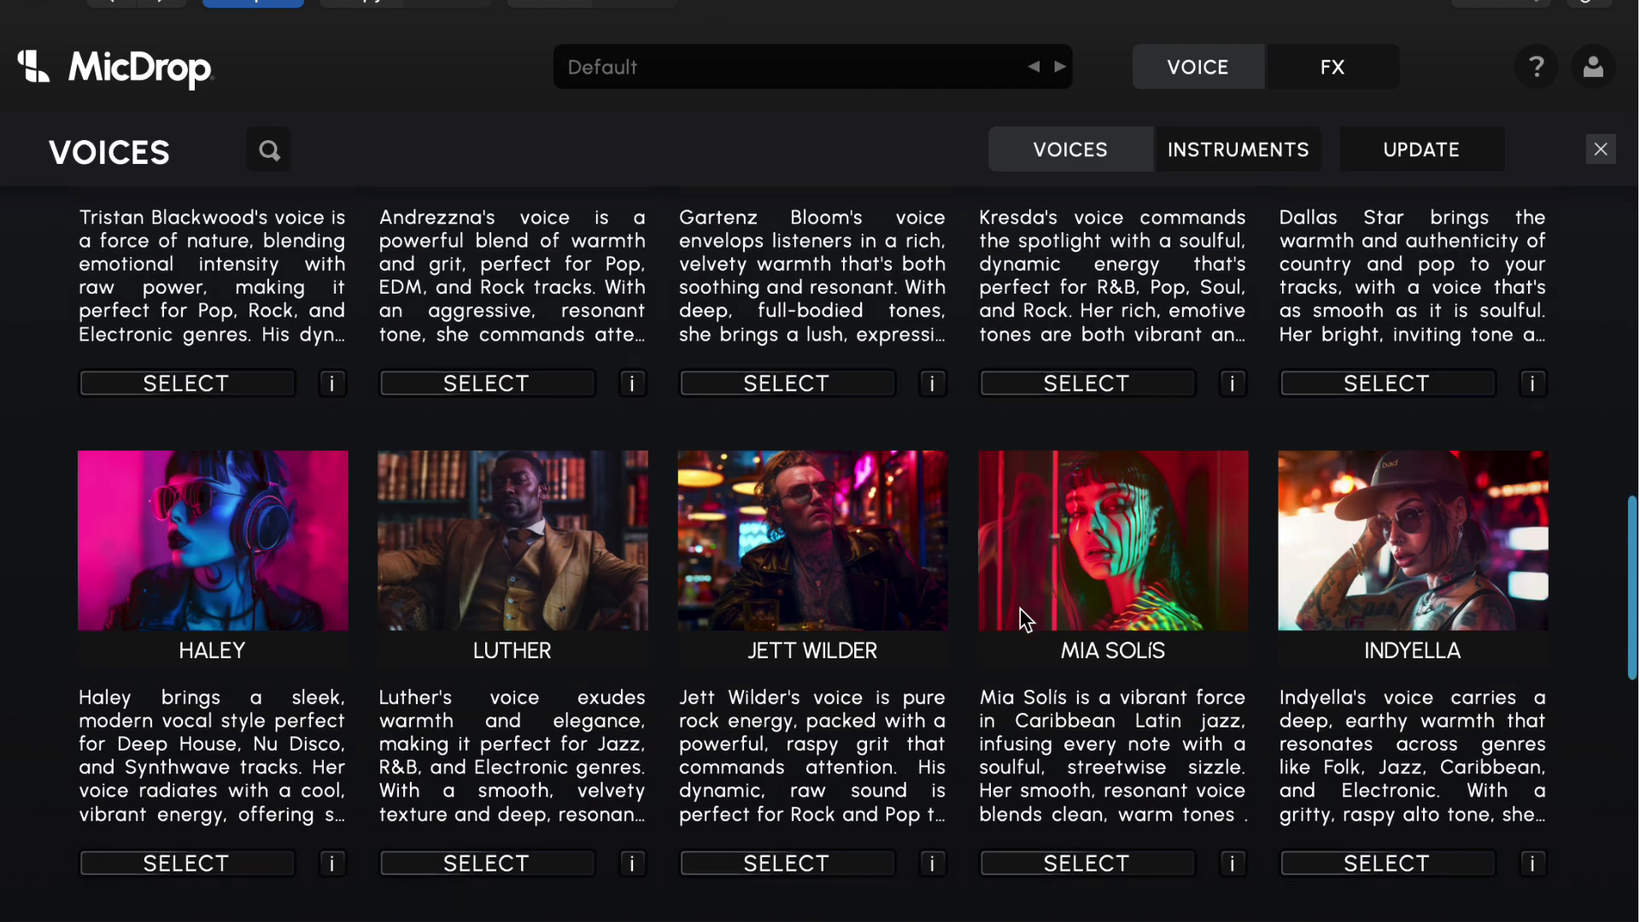
pyautogui.scroll(-4, 1020, 608)
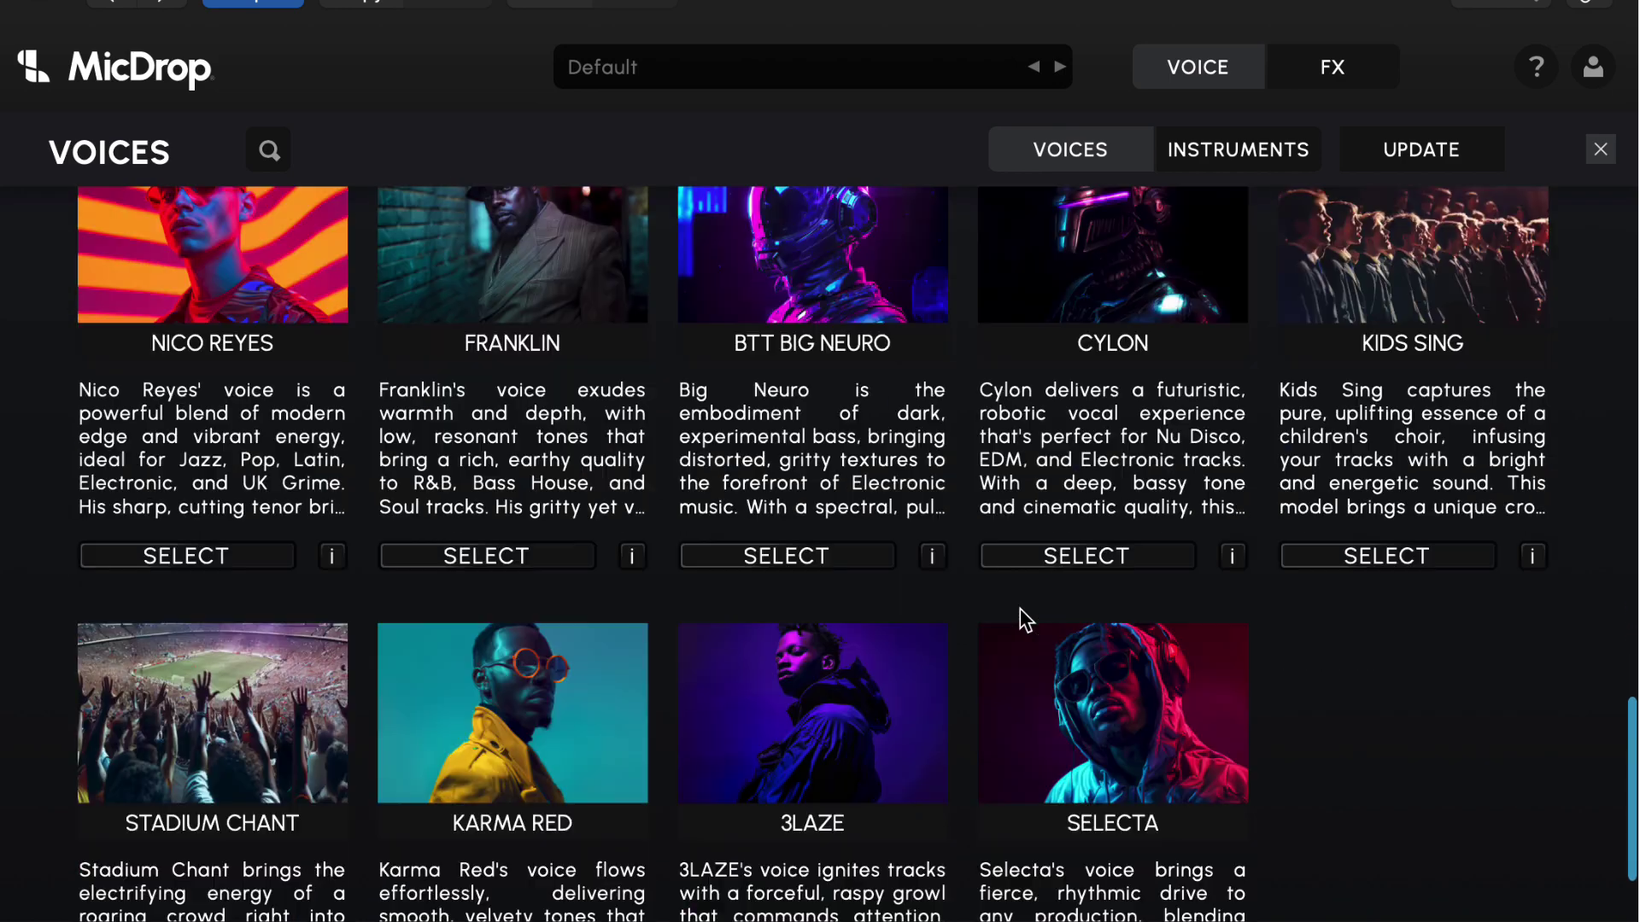
pyautogui.scroll(15, 1020, 608)
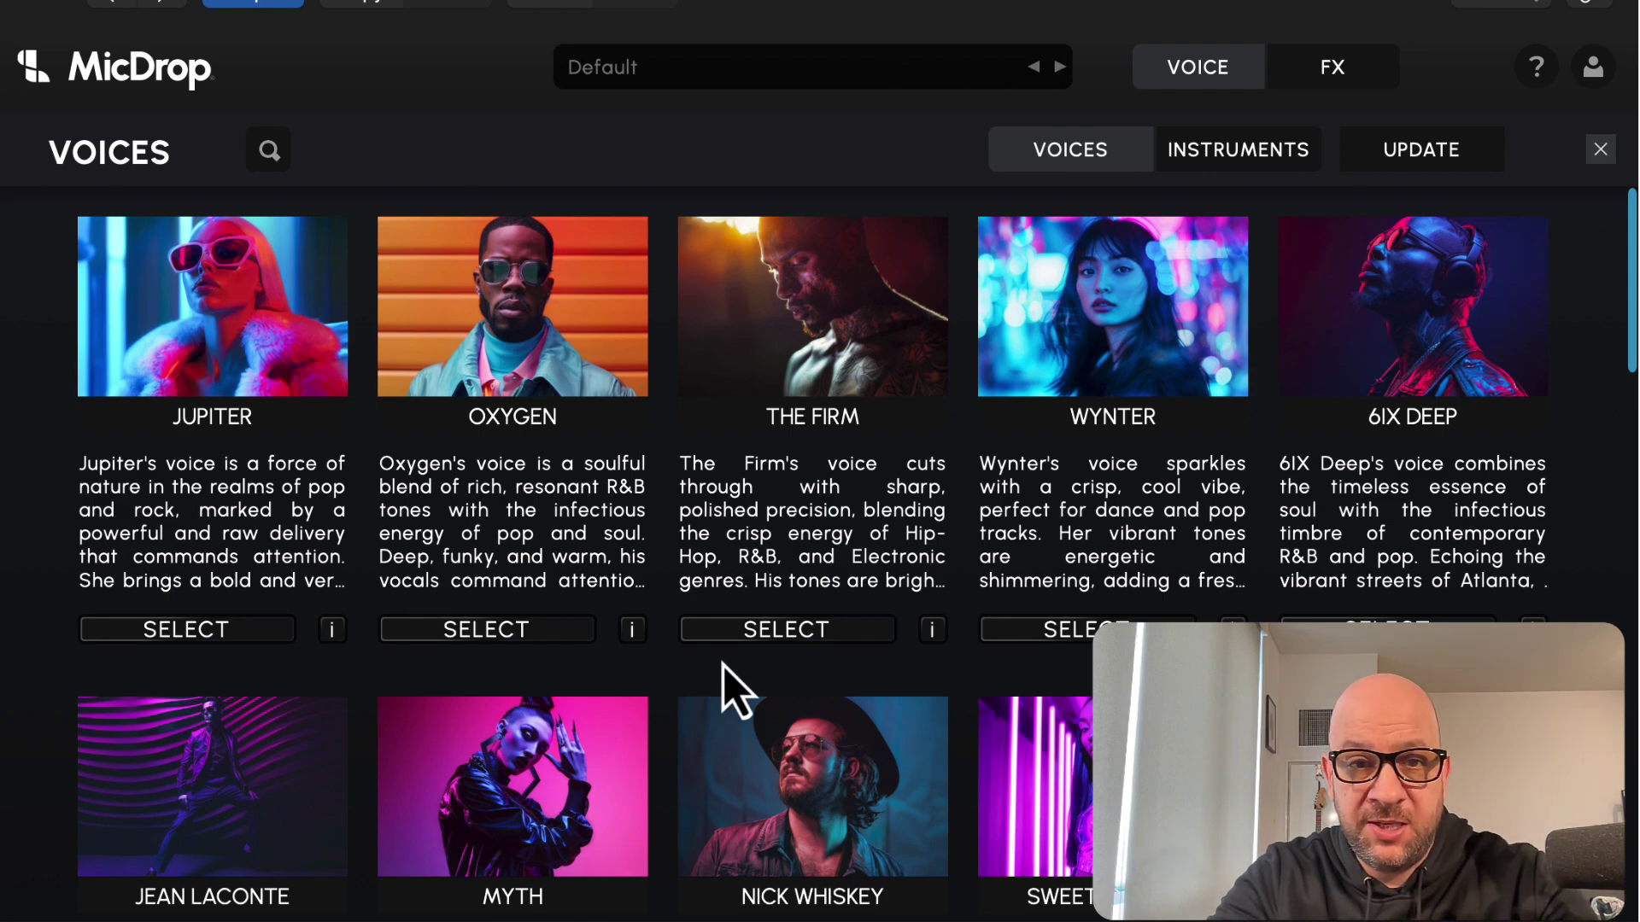
pyautogui.scroll(-10, 1141, 582)
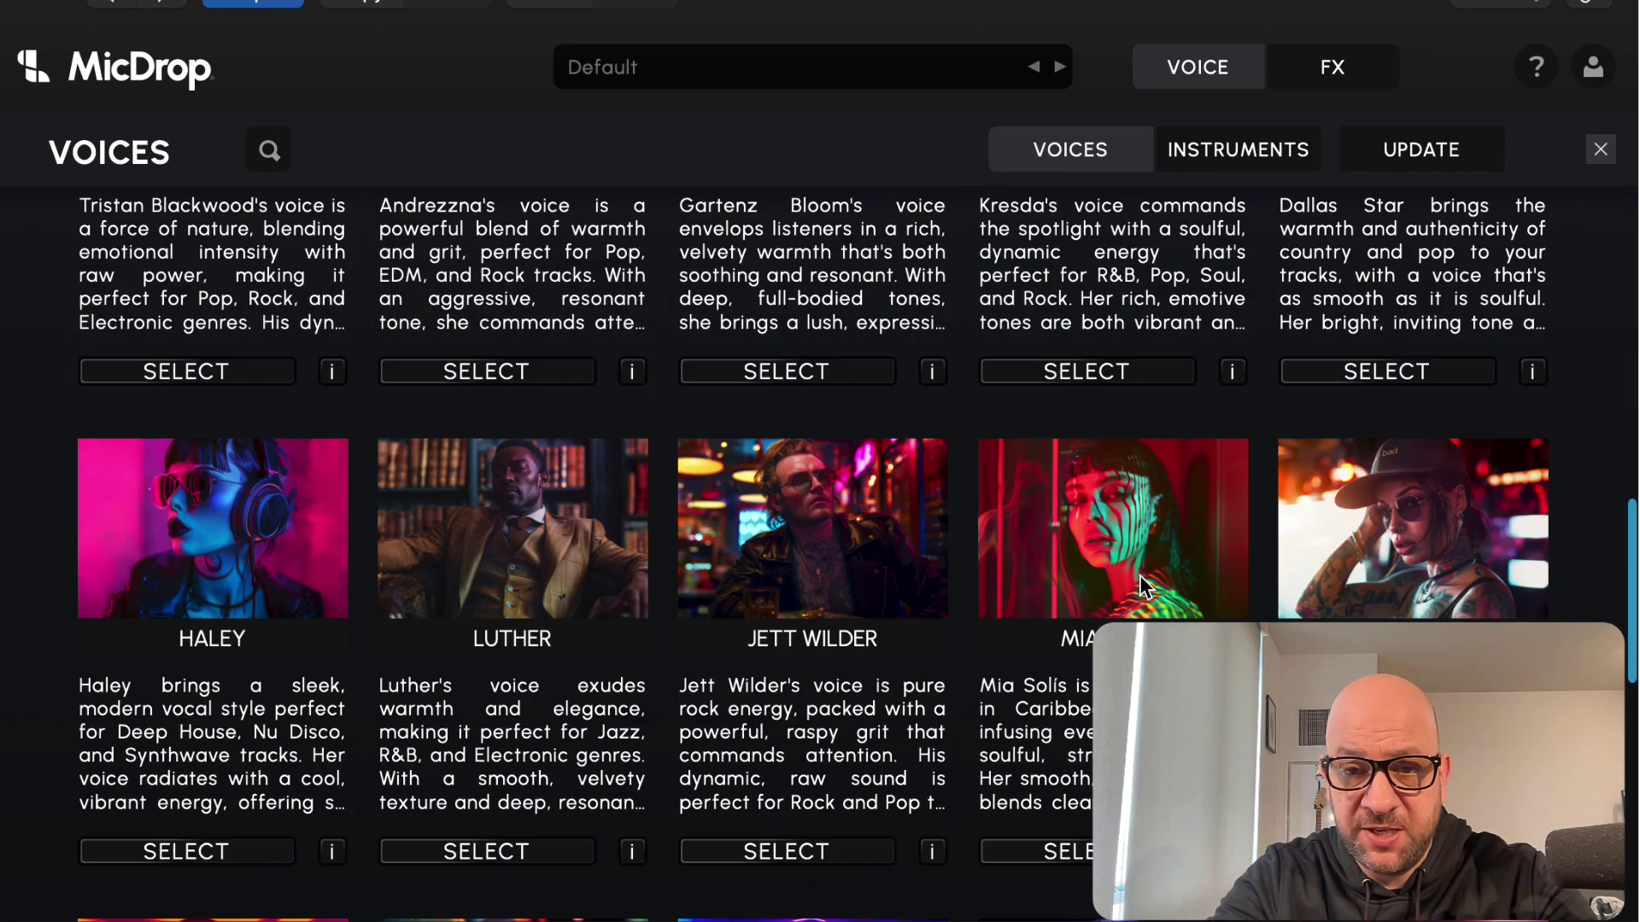
pyautogui.scroll(10, 1140, 576)
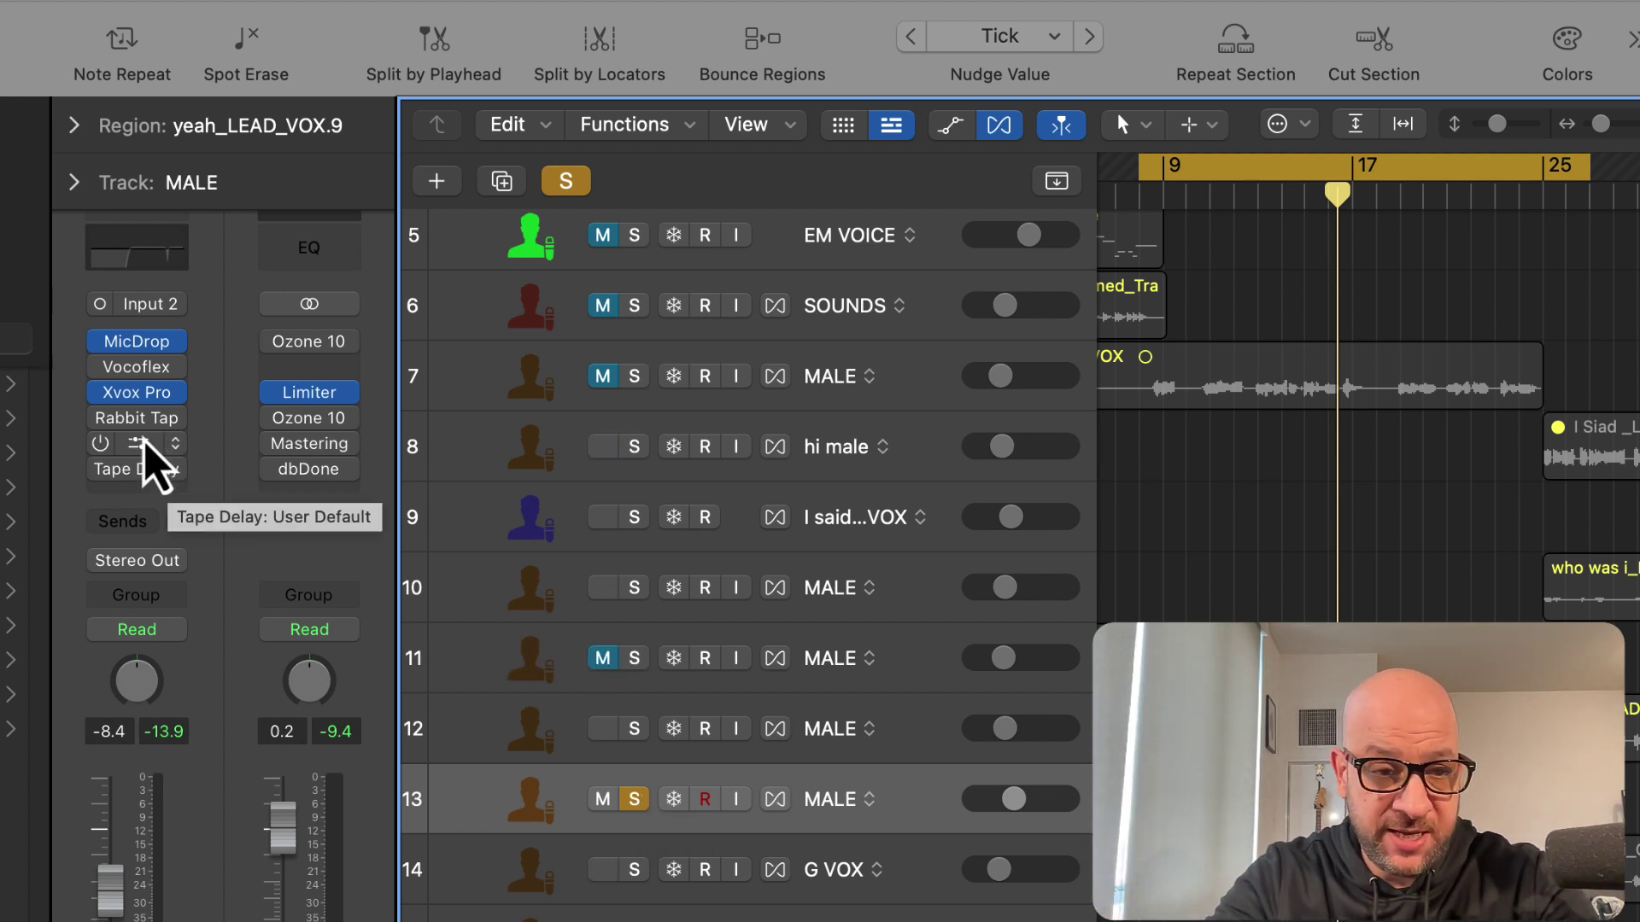
# Open Vocoflex on the soloed MALE vocal track.
pyautogui.click(137, 367)
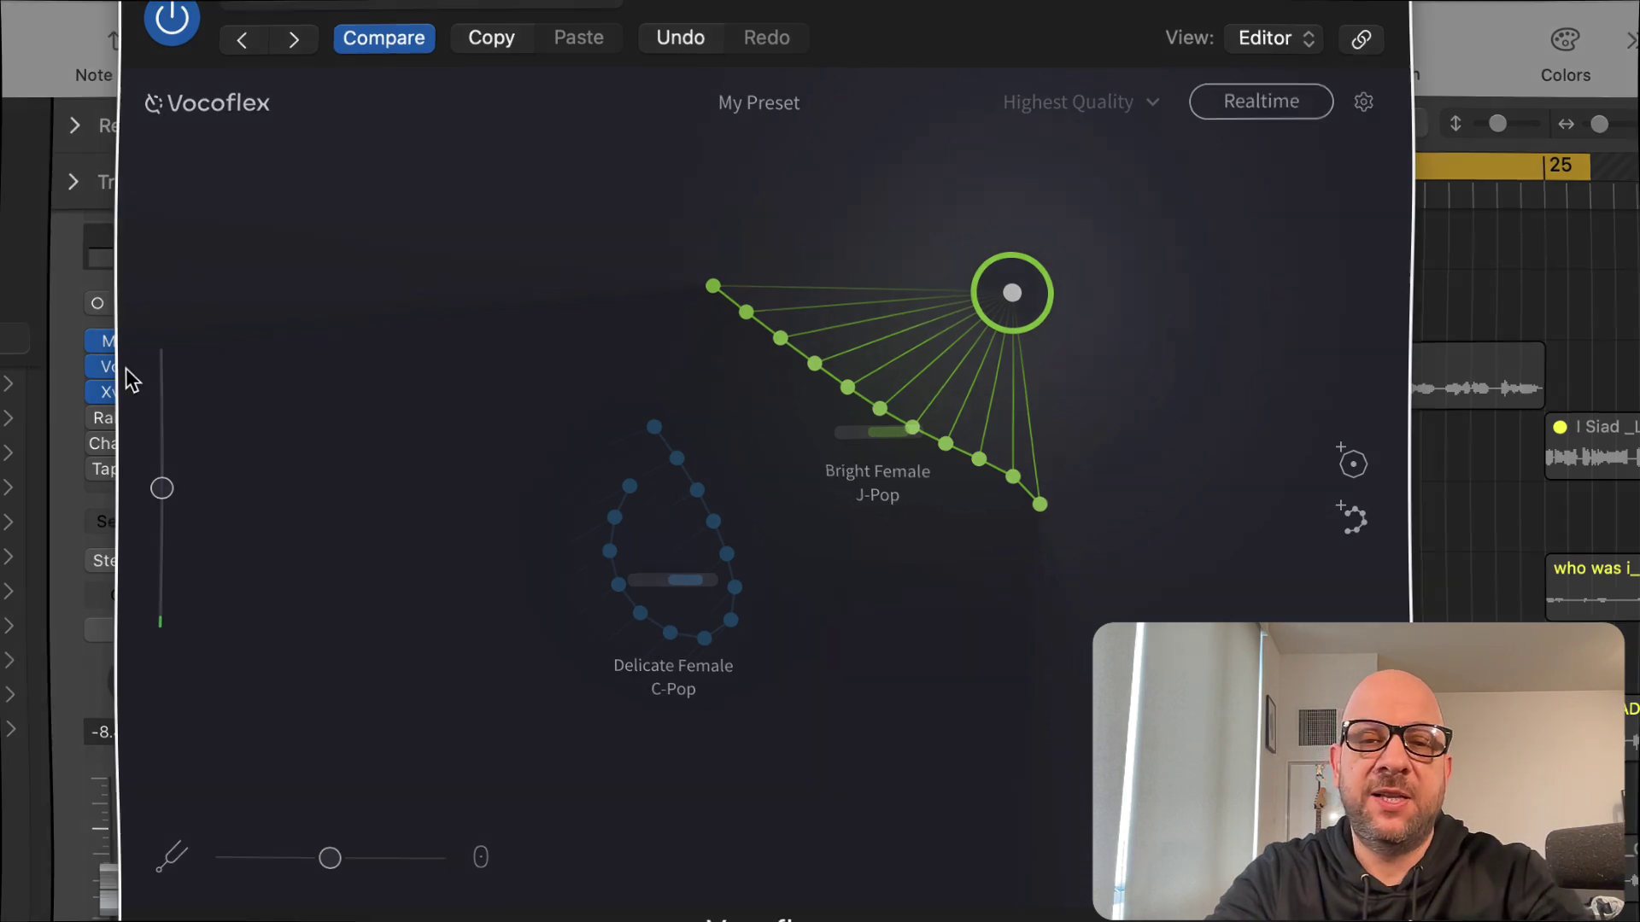